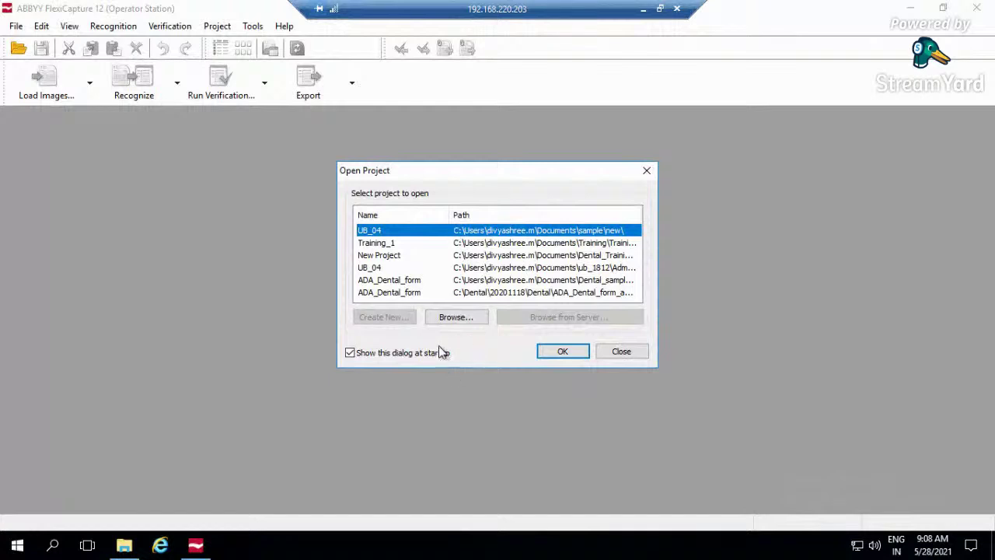
# - Turn off showing the Open Project dialog at startup and switch to FlexiLayout Studio
pyautogui.click(350, 353)
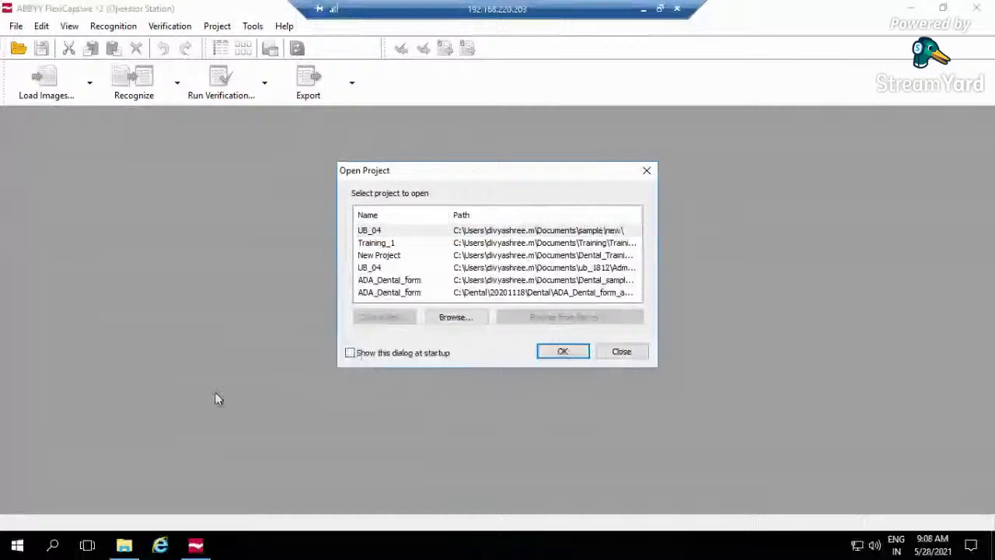
pyautogui.click(17, 544)
pyautogui.write('fle')
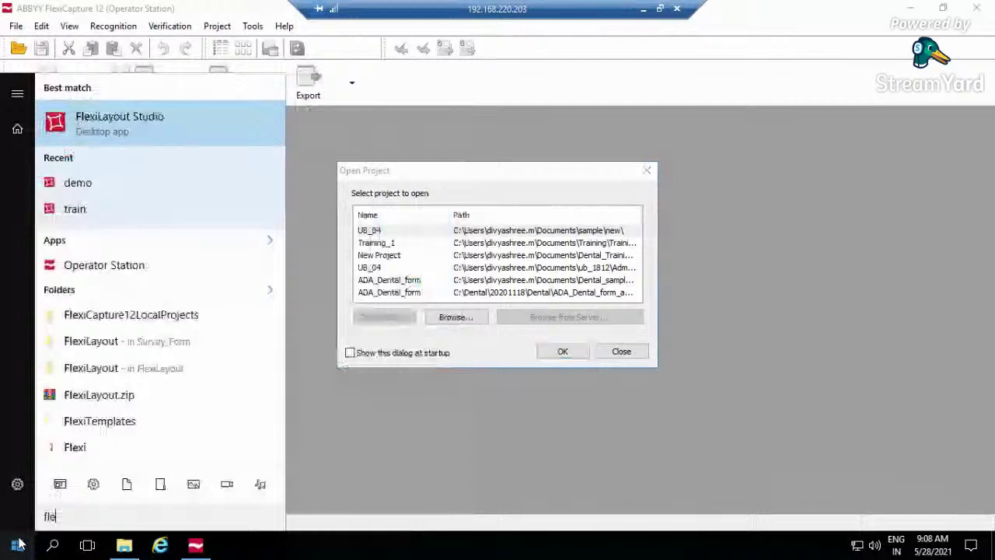
pyautogui.press('Return')
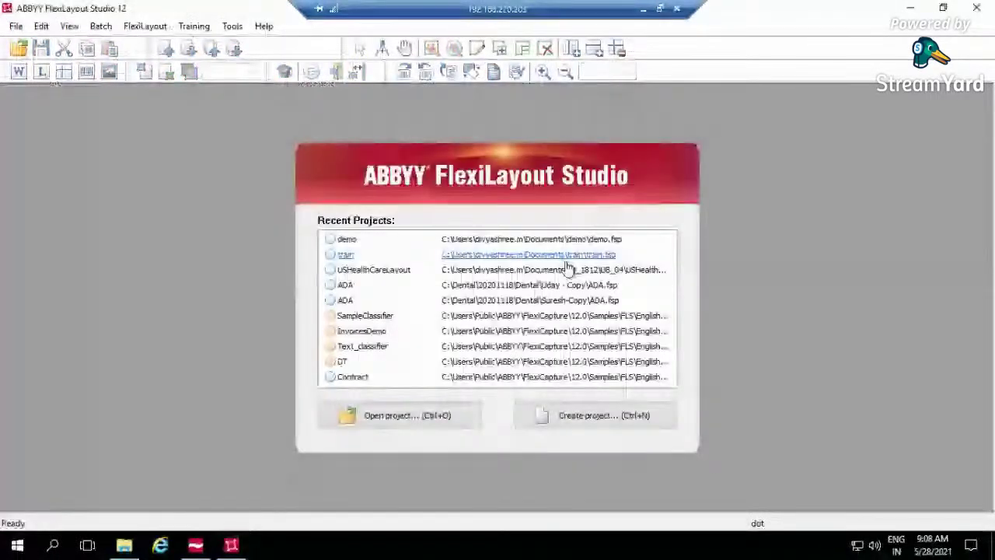
# - Create a new FlexiLayout project named Demo_28_05 in its own directory under Documents
pyautogui.click(597, 421)
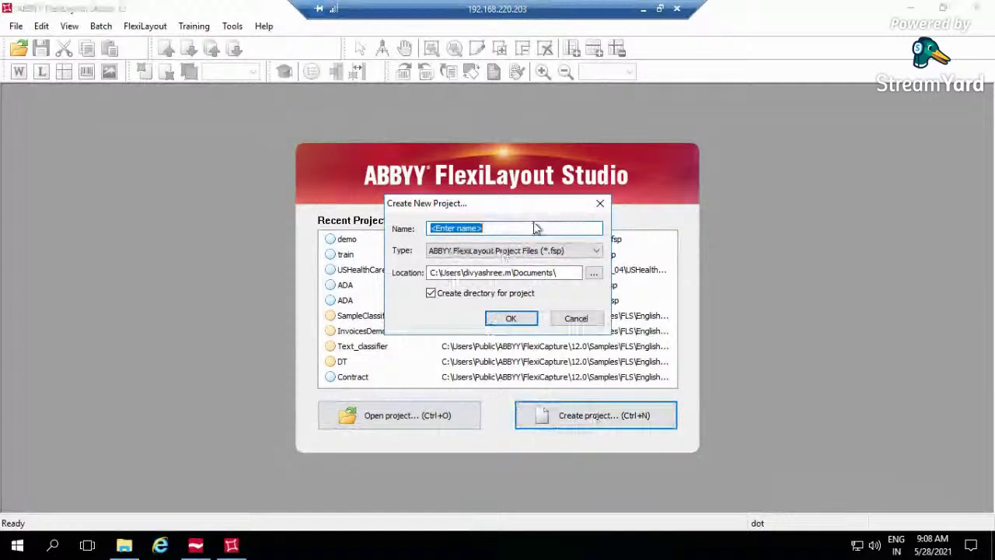
pyautogui.press('BackSpace')
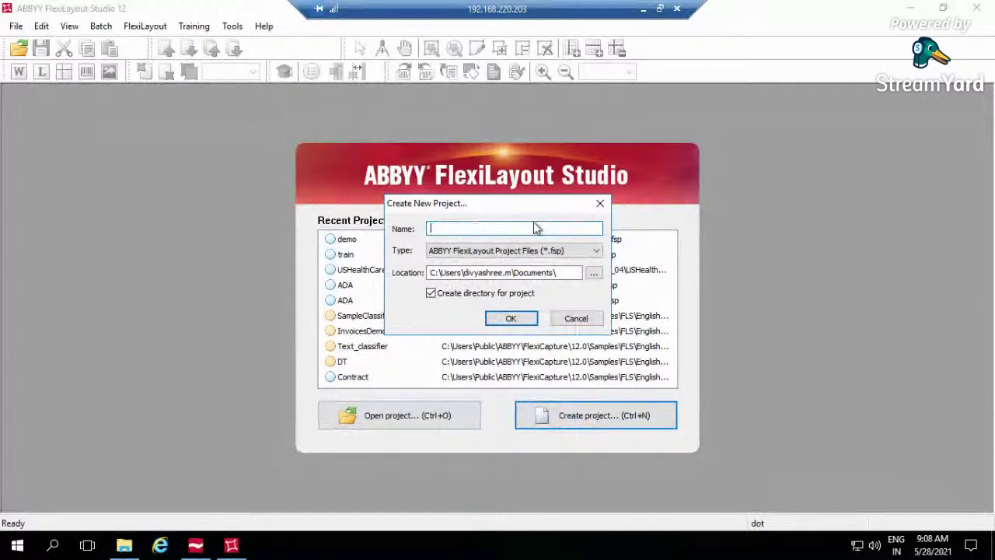
pyautogui.write('Demo')
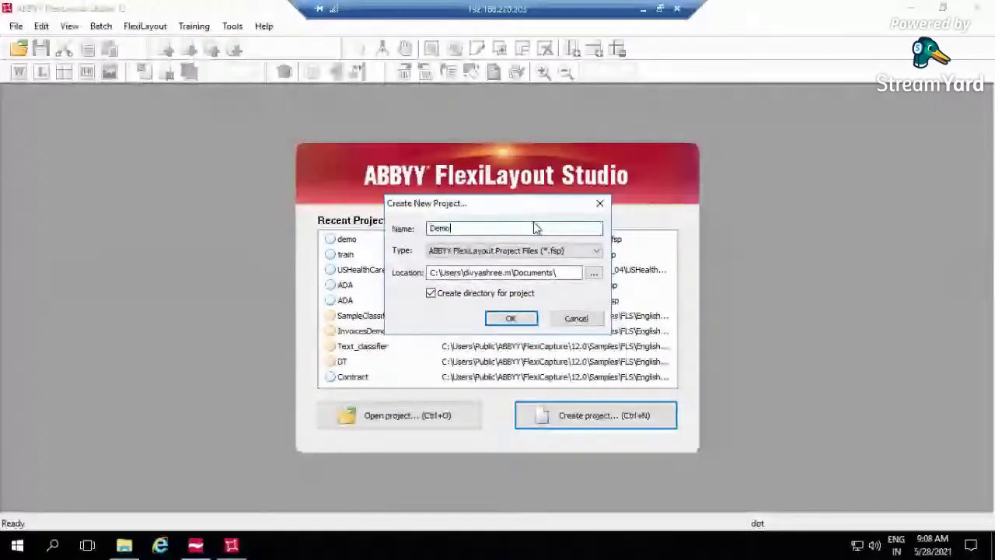
pyautogui.write('_28_05')
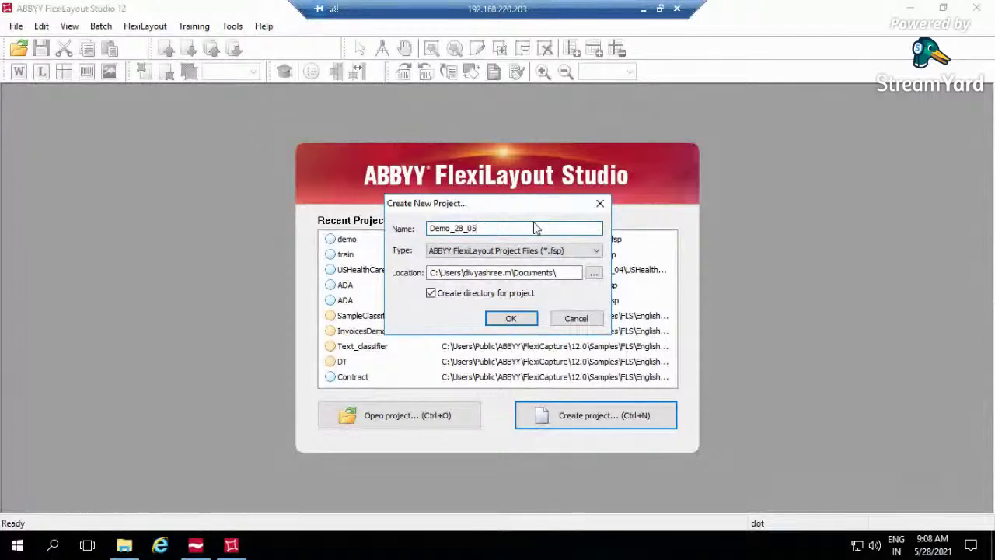
pyautogui.press('Return')
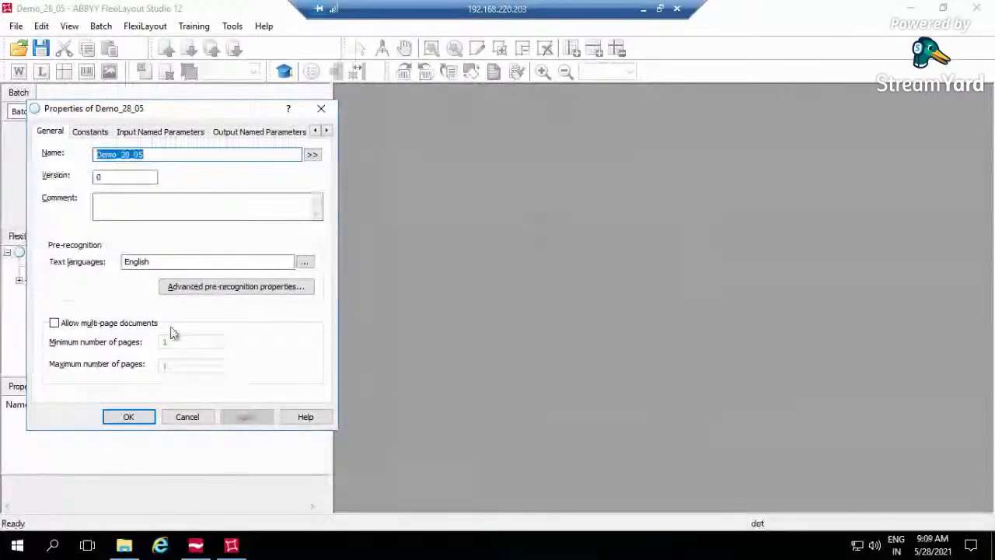
# - Review the selectable text languages and the advanced pre-recognition properties of the new FlexiLayout without changing them
pyautogui.click(305, 265)
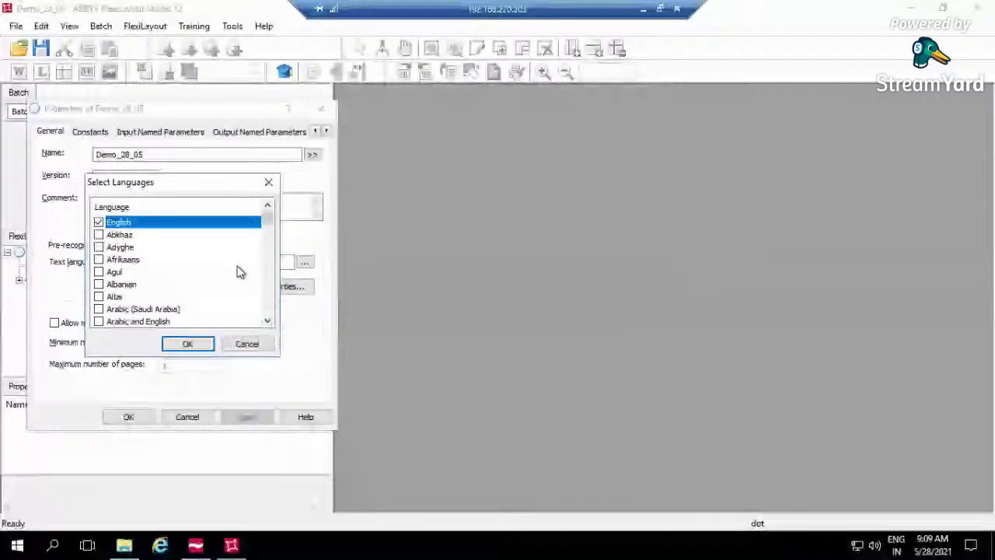
pyautogui.scroll(-5, 239, 271)
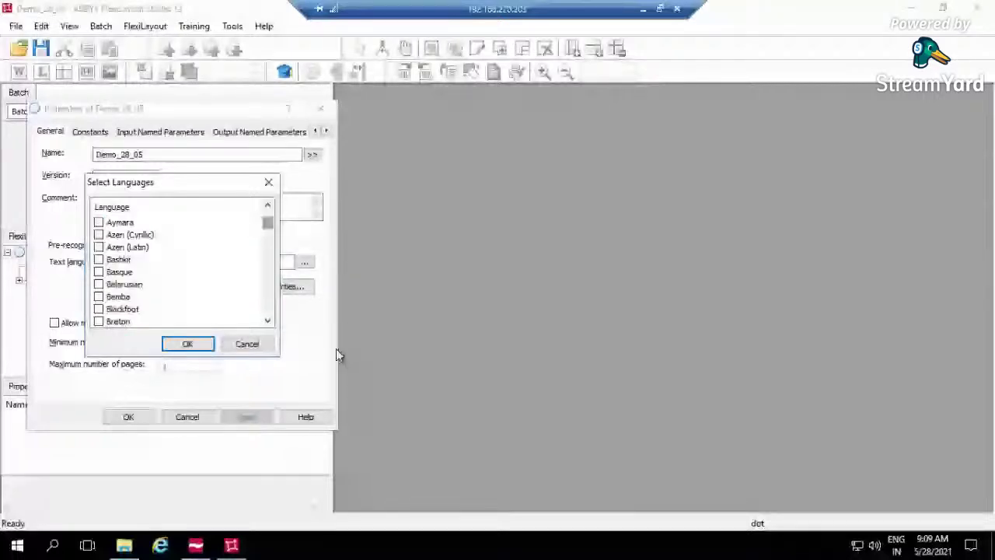
pyautogui.press('Escape')
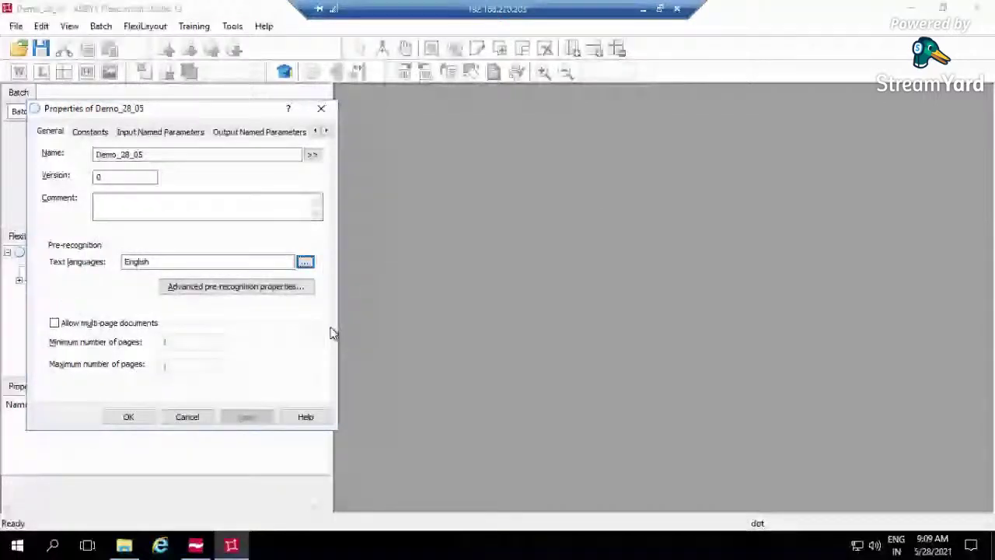
pyautogui.click(285, 288)
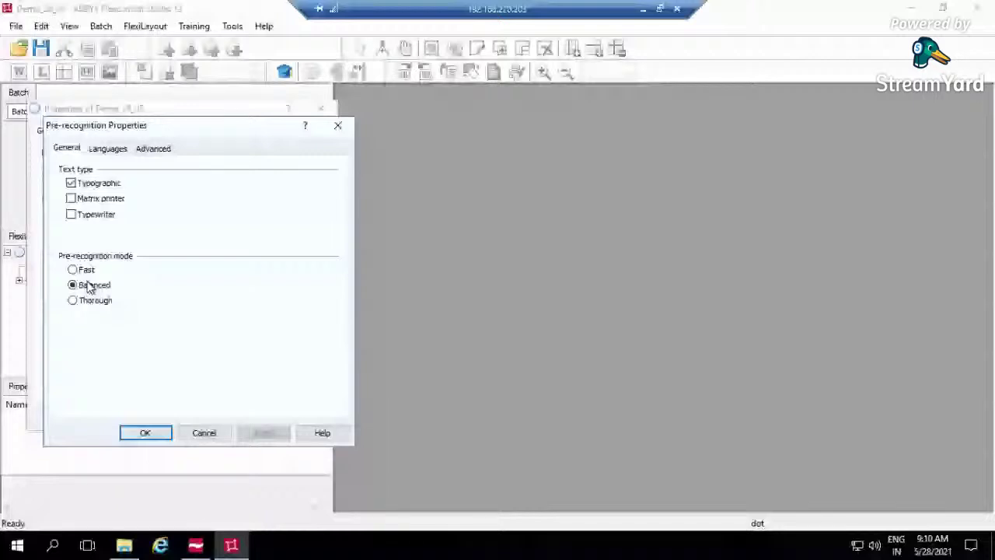
pyautogui.click(338, 127)
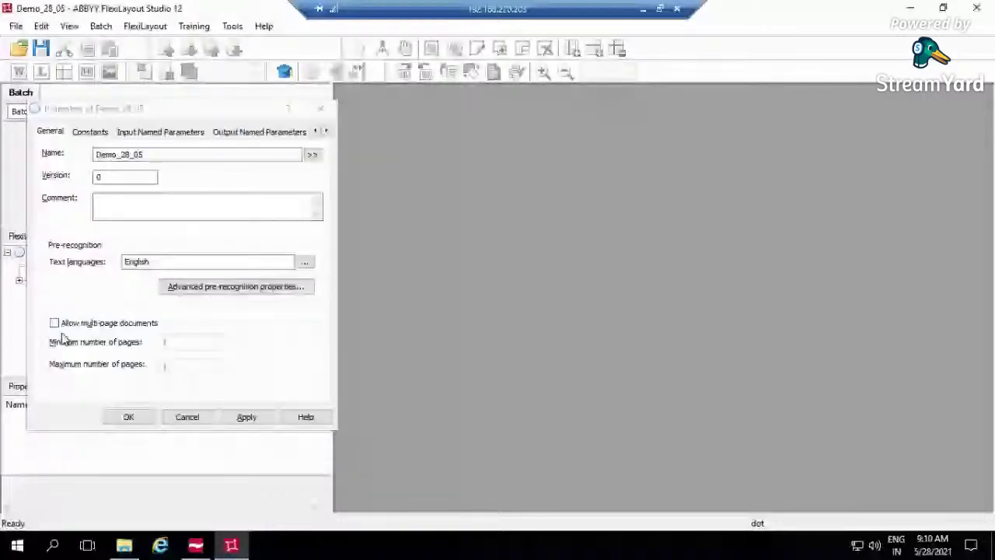
# - Allow multi-page documents with a maximum of INF pages and apply the FlexiLayout properties
pyautogui.click(56, 322)
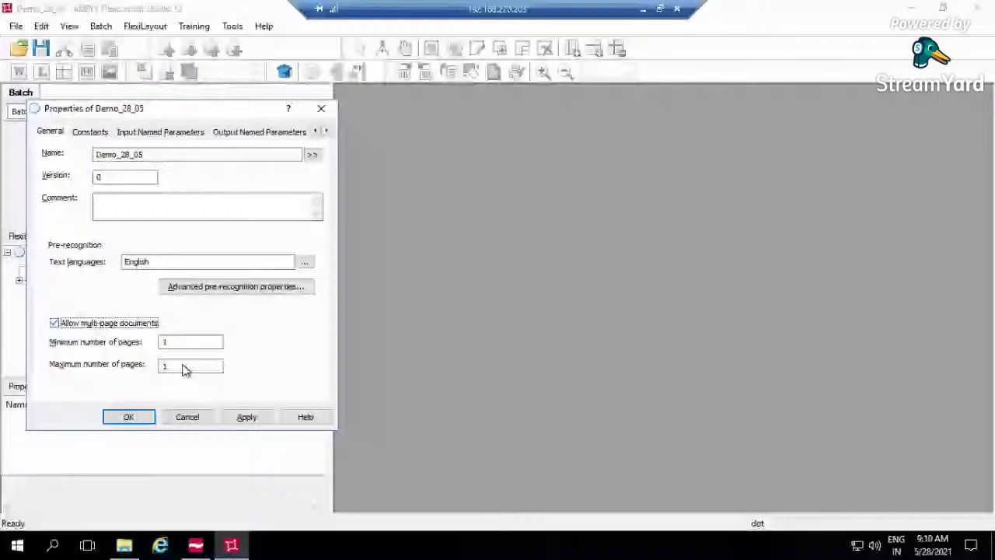
pyautogui.doubleClick(184, 369)
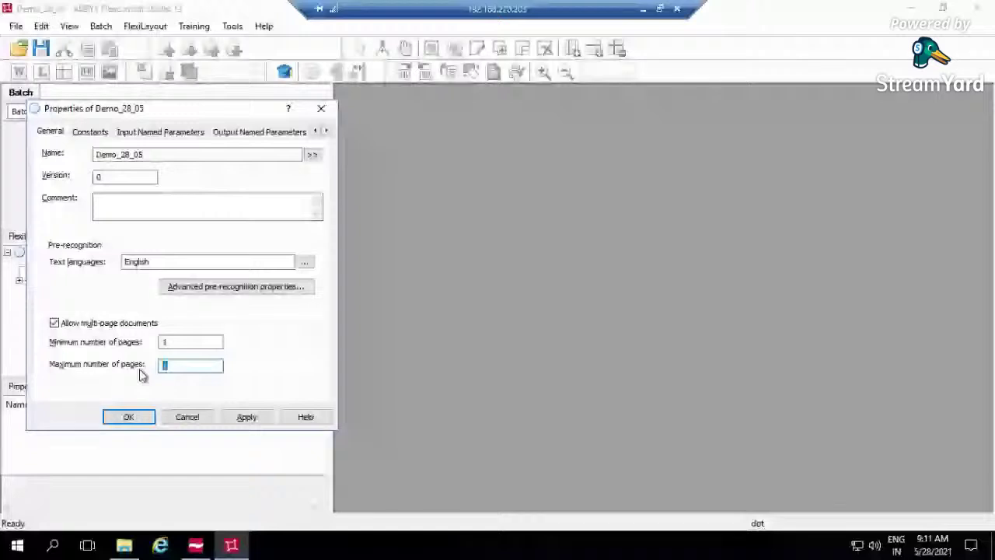
pyautogui.press('BackSpace')
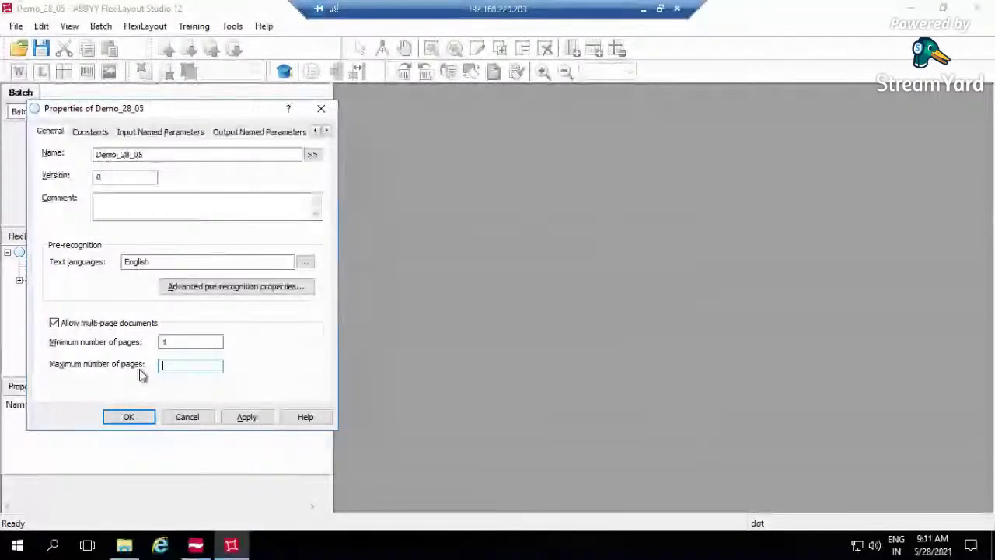
pyautogui.write('INF')
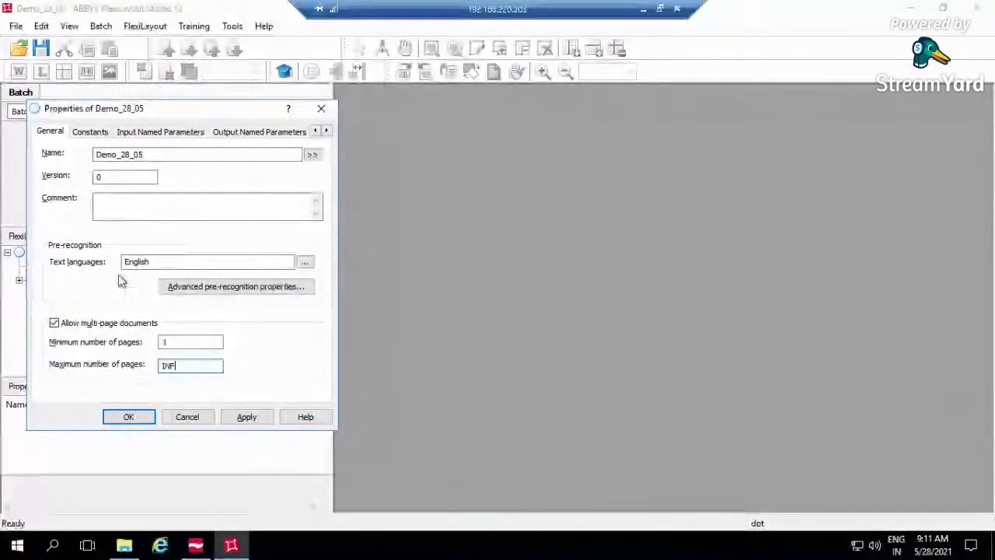
pyautogui.click(246, 417)
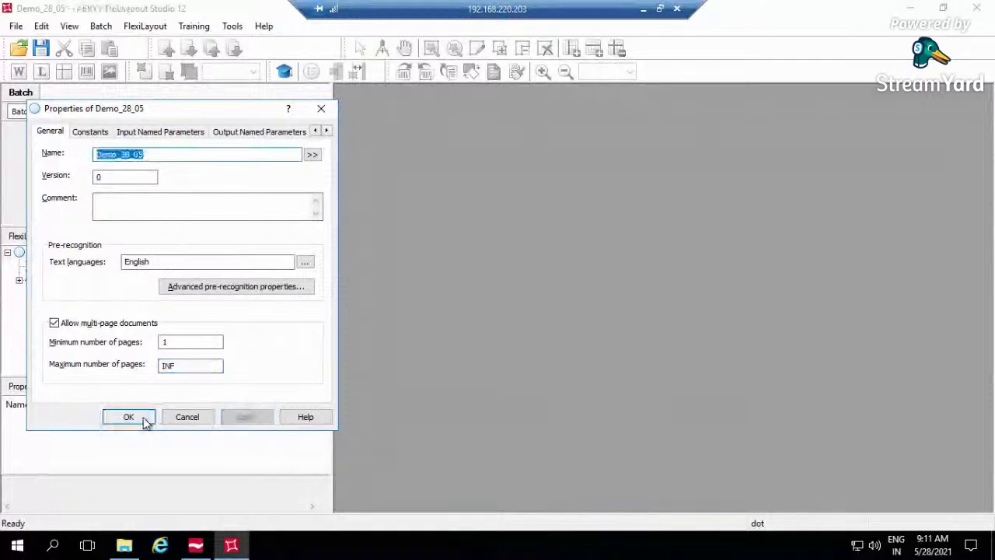
pyautogui.click(140, 418)
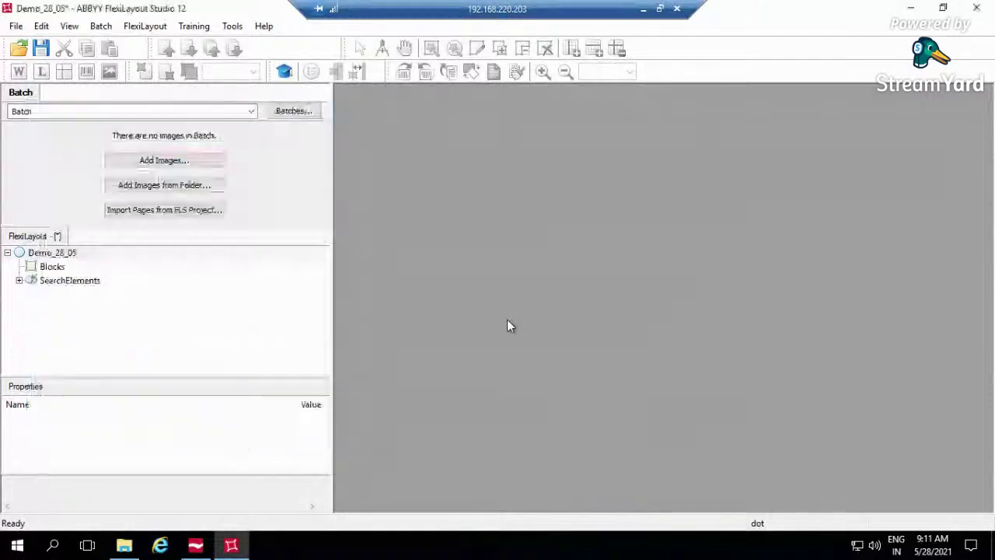
# - Add the sample invoice image to the empty batch and open its page
pyautogui.click(191, 160)
pyautogui.doubleClick(637, 215)
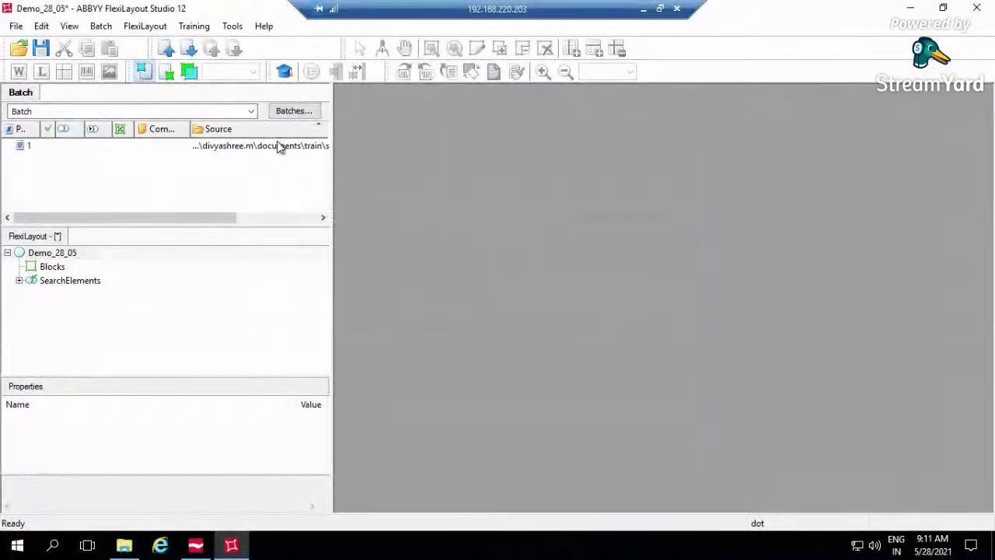
pyautogui.click(280, 148)
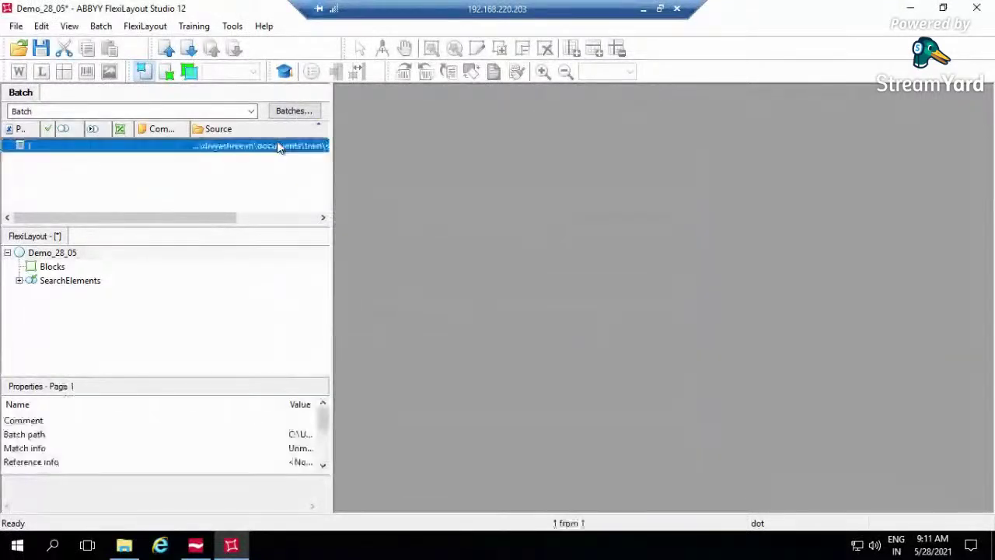
pyautogui.doubleClick(278, 147)
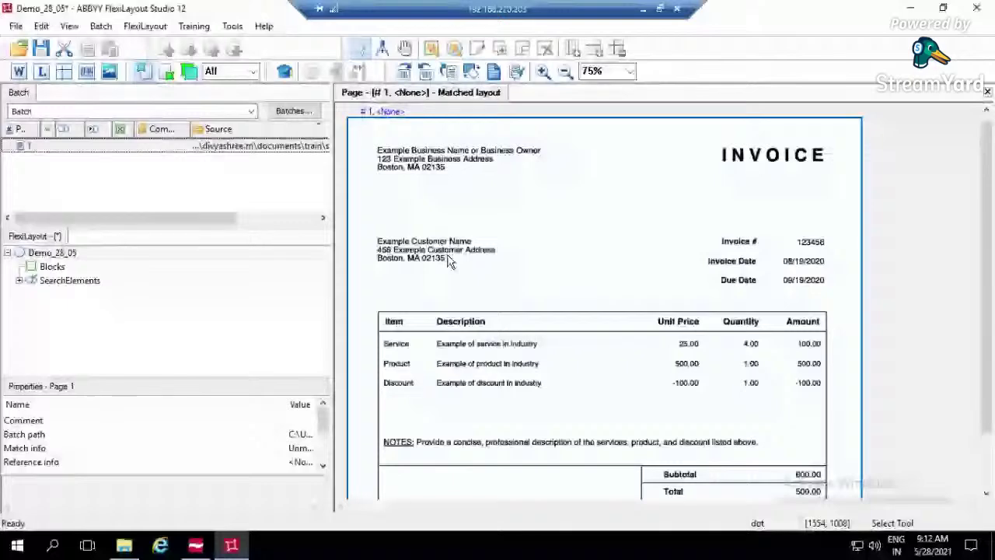
# - Inspect the recognised text objects on the invoice page, including the INVOICE title and the due date value
pyautogui.click(762, 160)
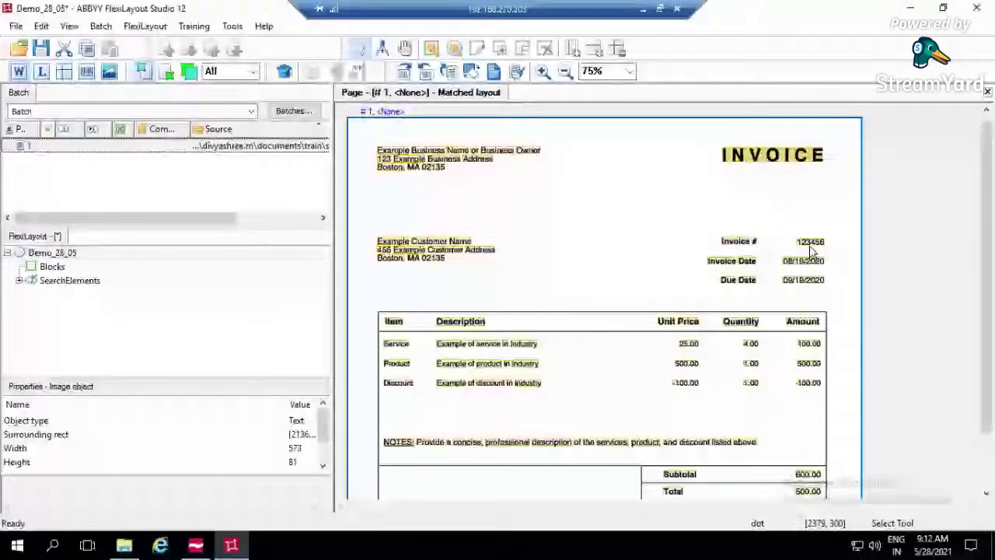
pyautogui.click(803, 279)
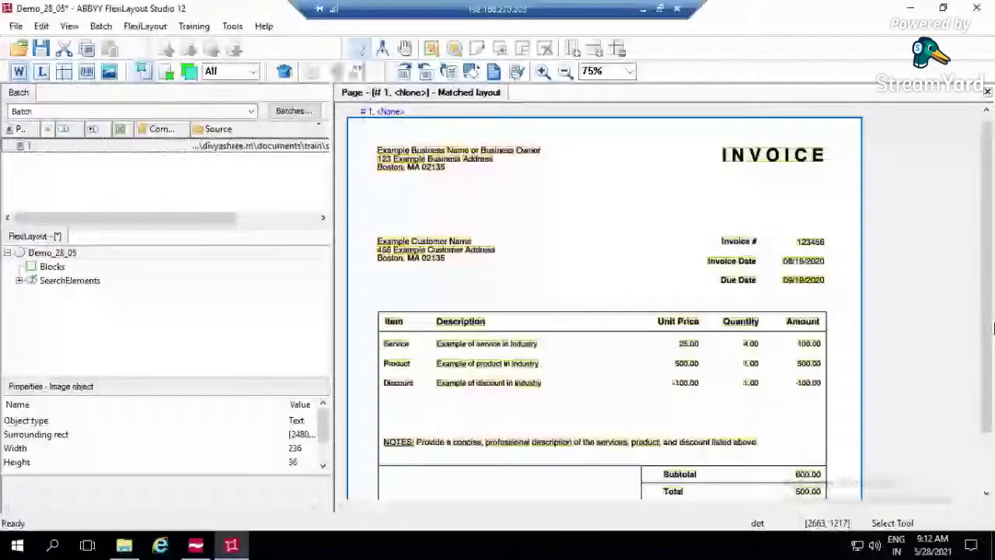
pyautogui.scroll(-3, 868, 447)
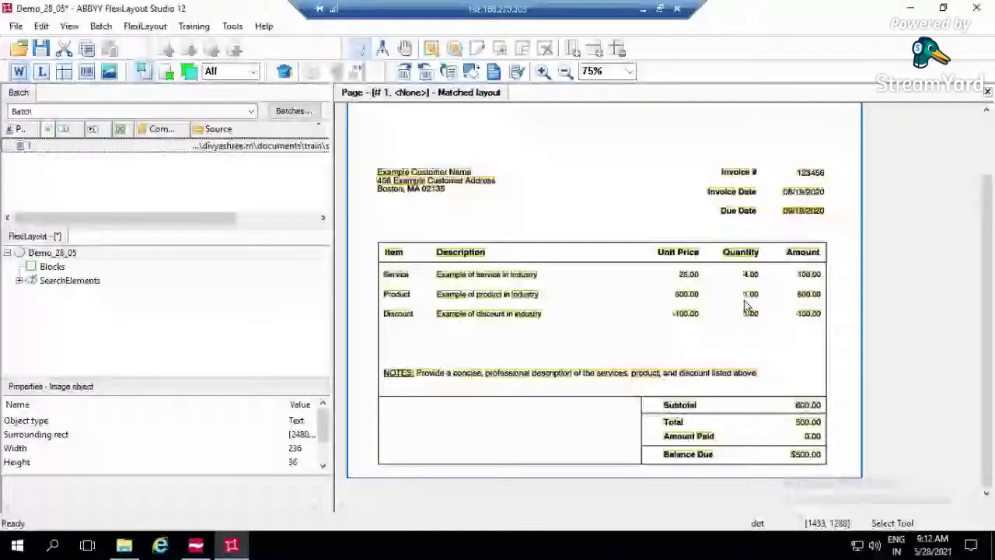
pyautogui.click(290, 209)
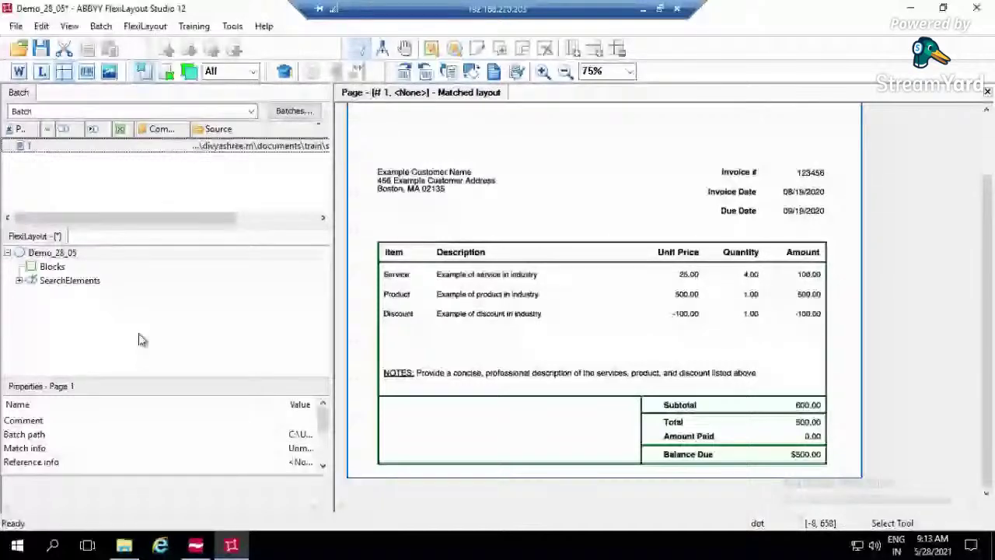
# - Check the project's list of batches, close it and return to the upper part of the invoice page
pyautogui.click(292, 111)
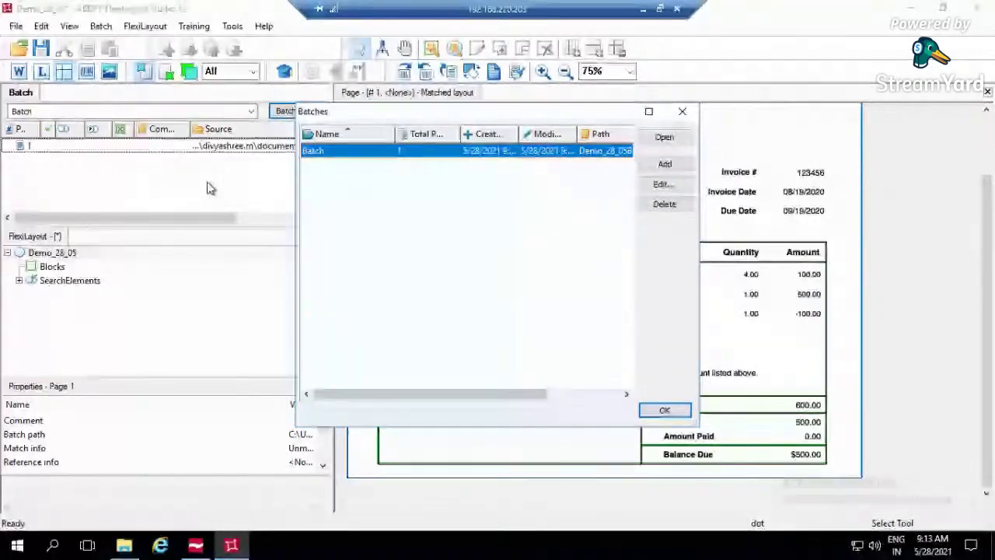
pyautogui.click(681, 111)
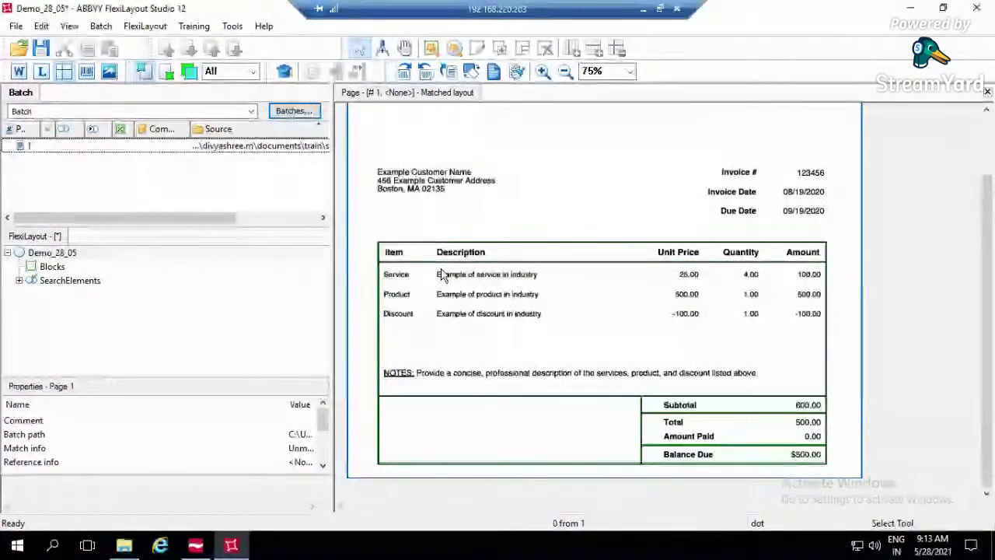
pyautogui.click(544, 198)
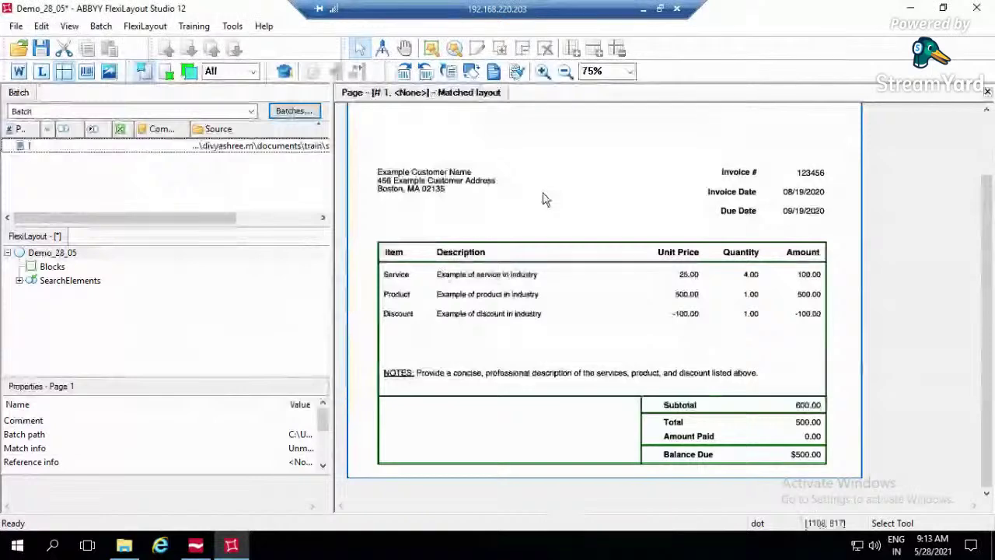
pyautogui.scroll(2, 544, 198)
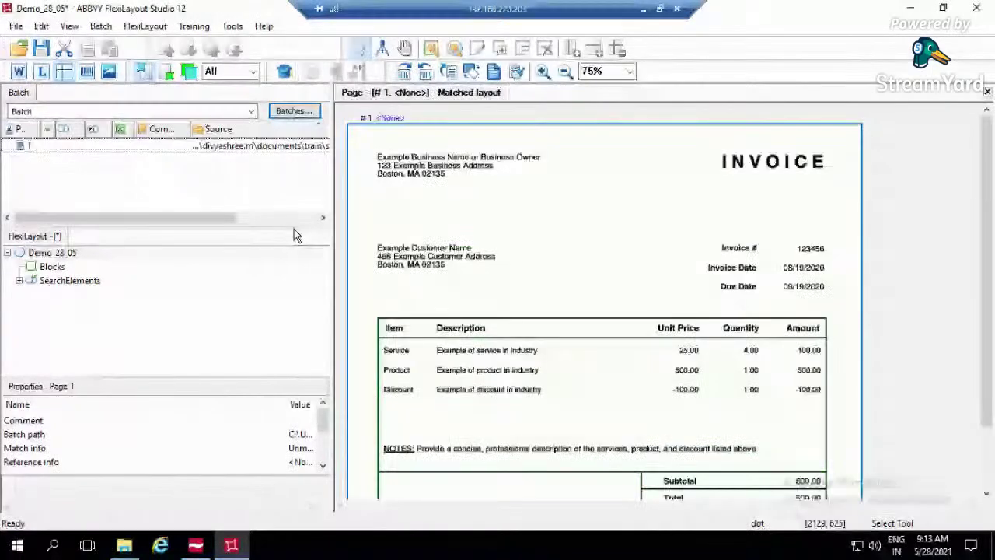
# - Open the recent project demo.fsp and display page 1 of its batch
pyautogui.click(15, 26)
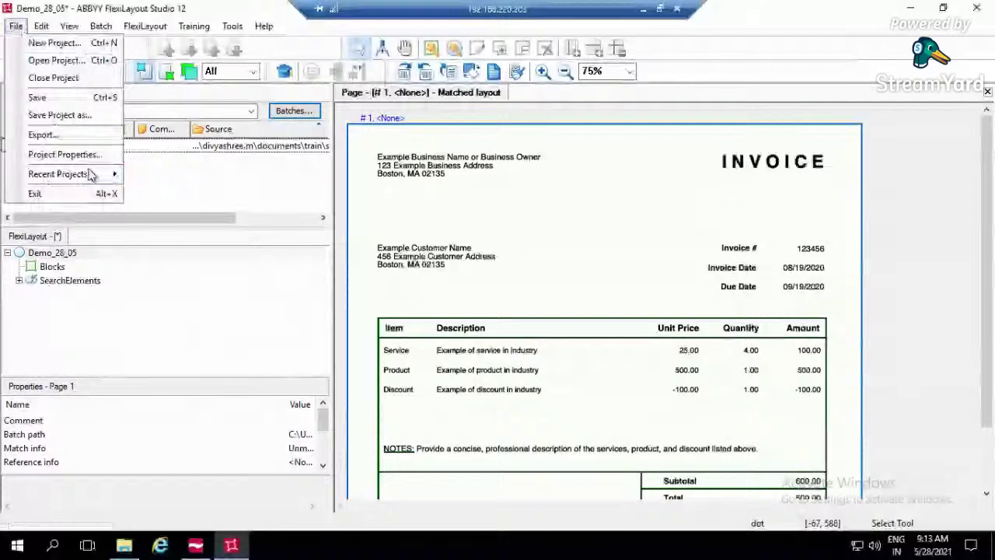
pyautogui.moveTo(120, 180)
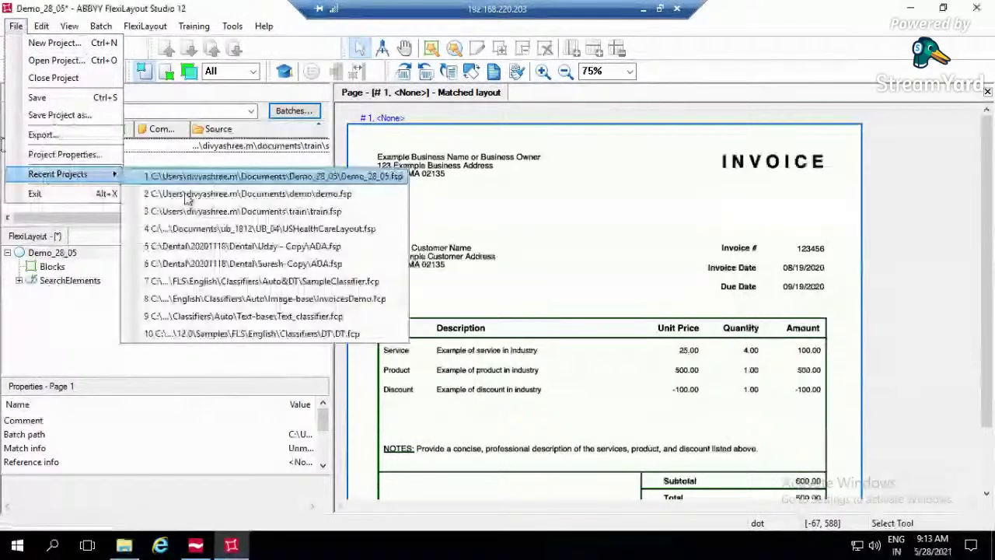
pyautogui.click(187, 199)
pyautogui.click(439, 305)
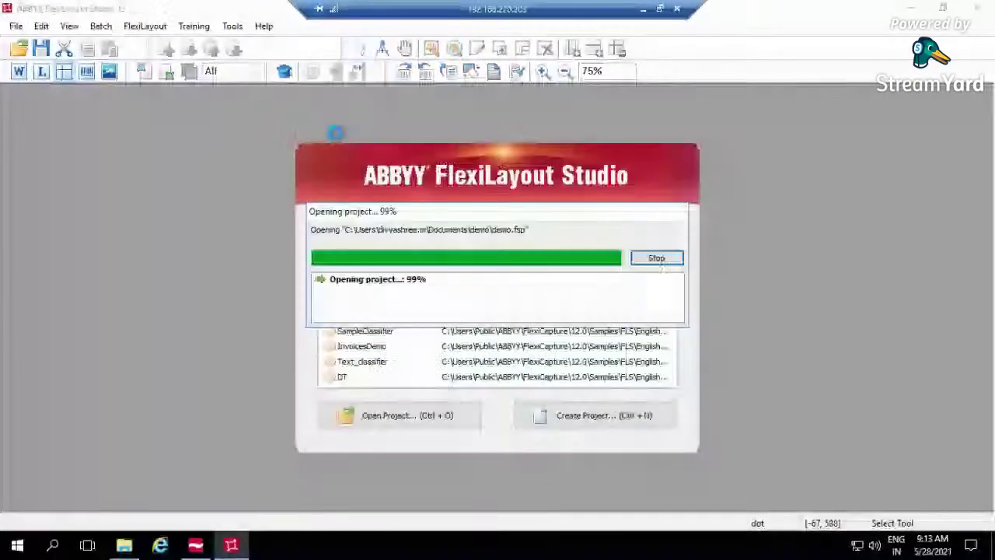
pyautogui.click(247, 146)
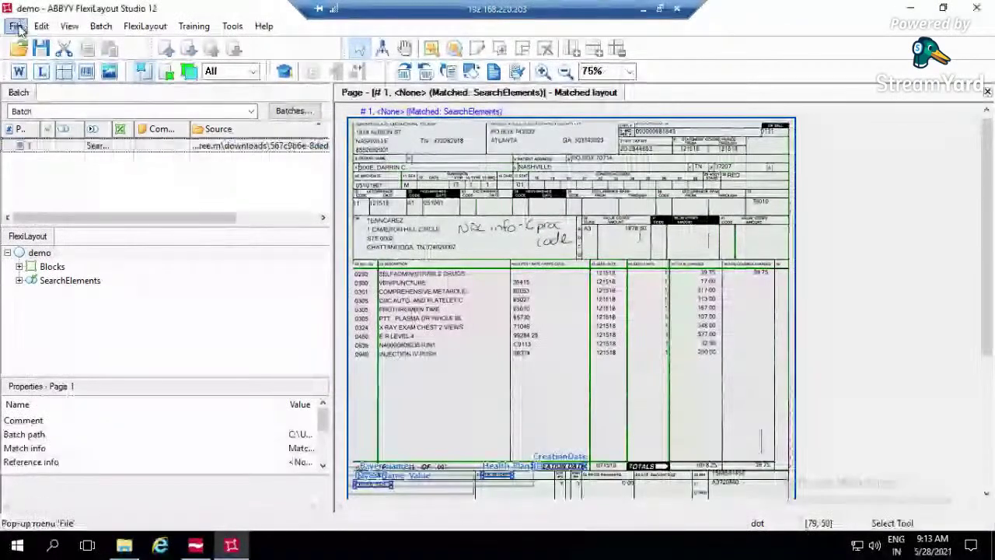
# - Open the recent project train.fsp and display page 1 of its batch
pyautogui.click(15, 26)
pyautogui.moveTo(68, 174)
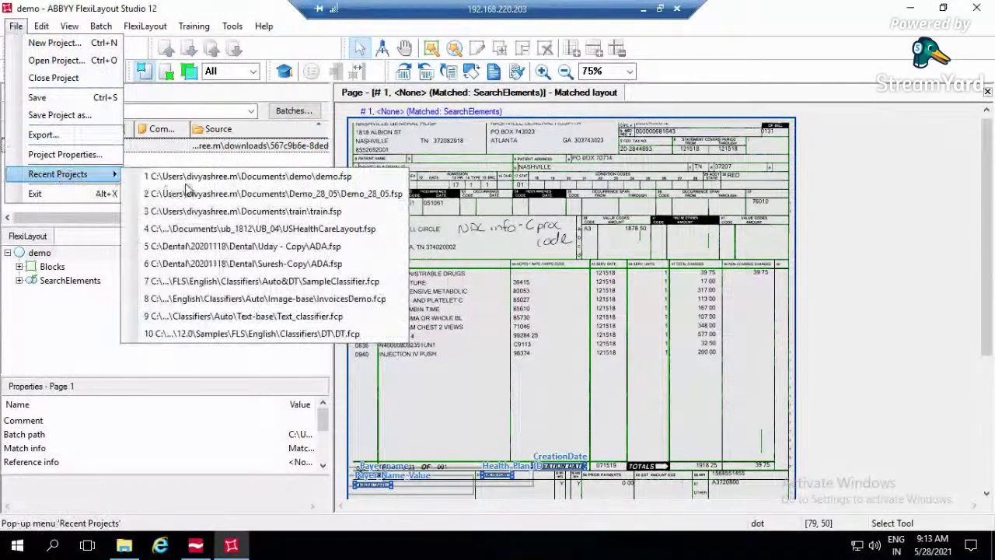
pyautogui.click(210, 215)
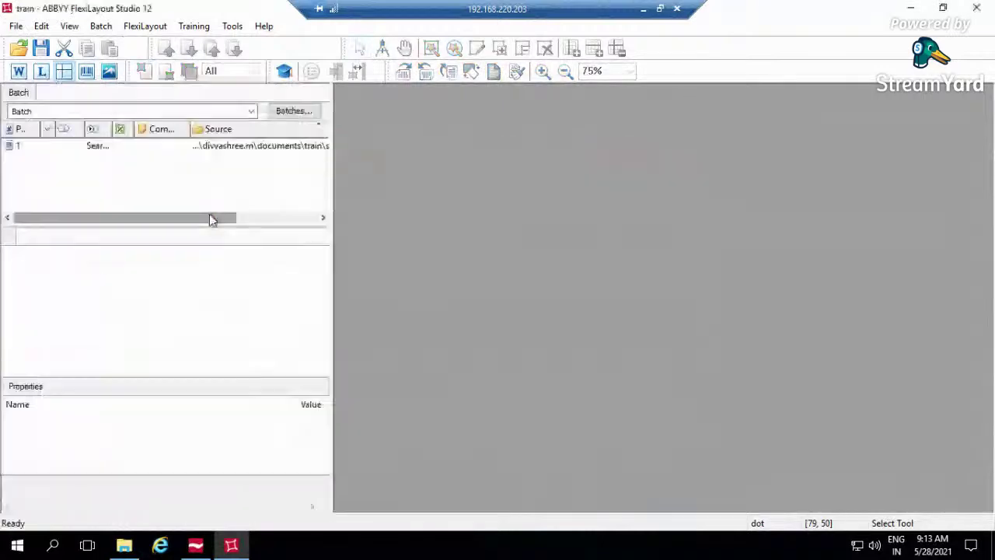
pyautogui.click(200, 153)
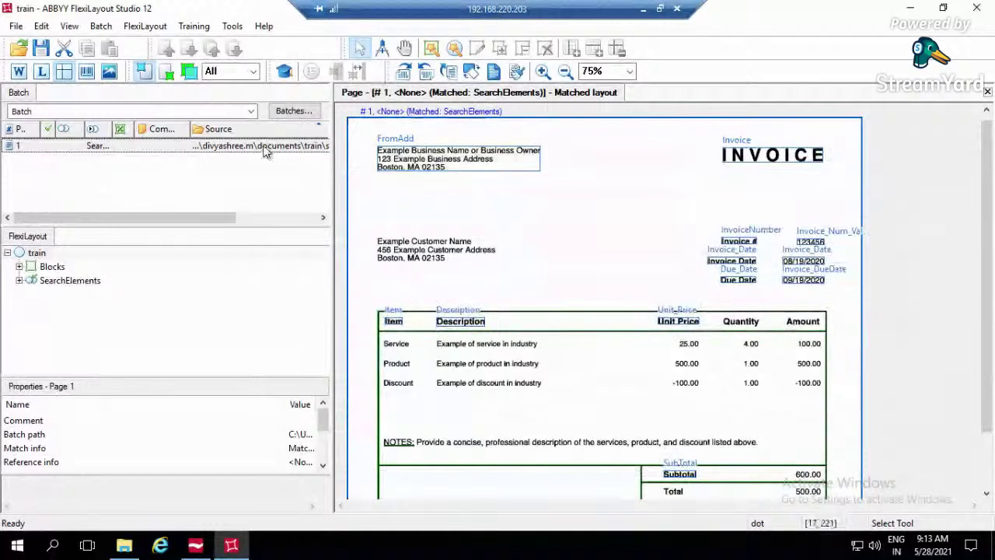
# - Examine the subgroups of SearchElements and the regions matched for the whole group across the invoice page
pyautogui.click(19, 280)
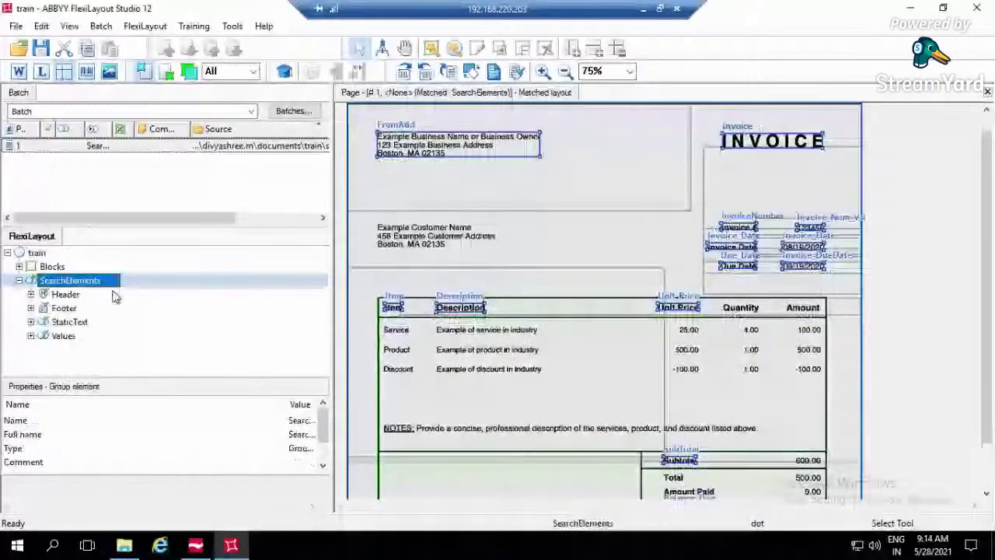
pyautogui.press('Up')
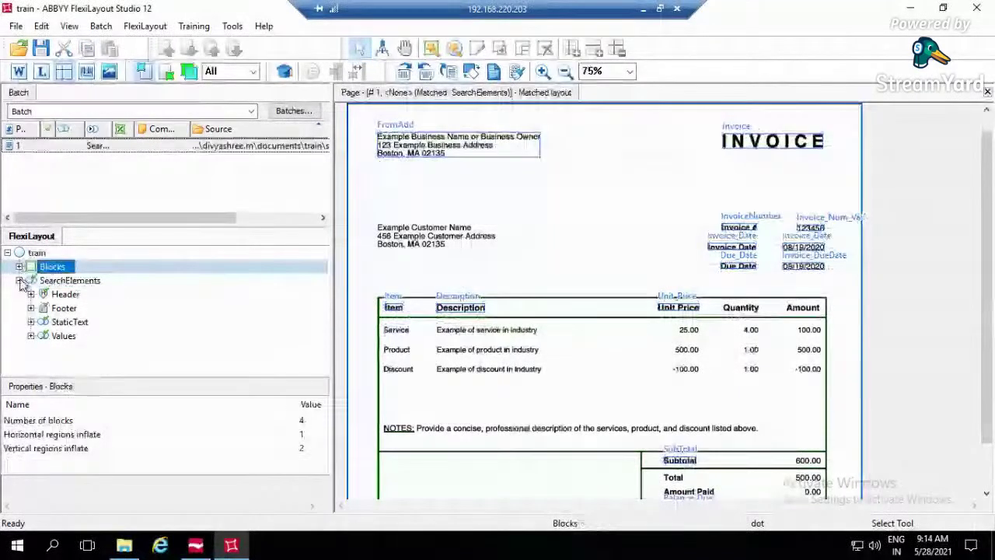
pyautogui.click(19, 280)
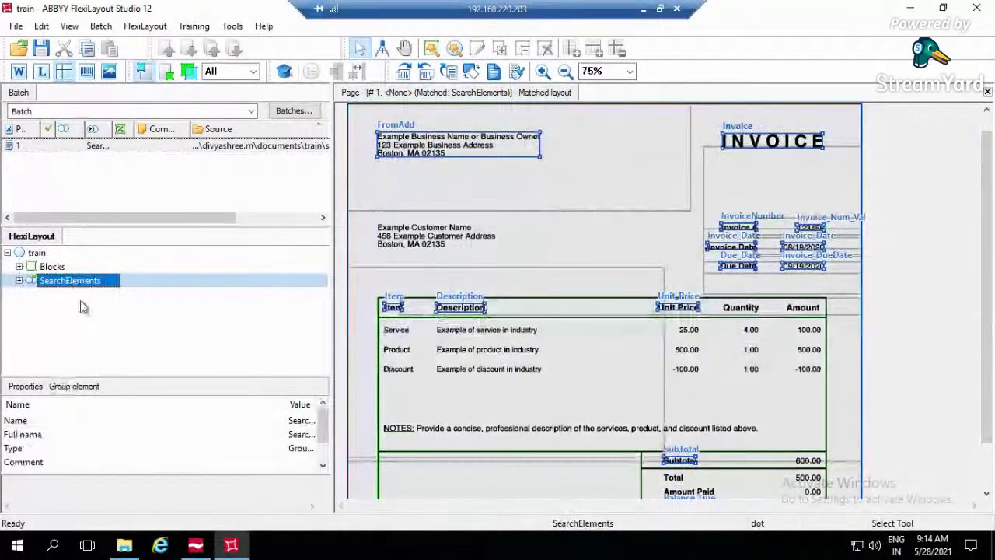
pyautogui.click(304, 338)
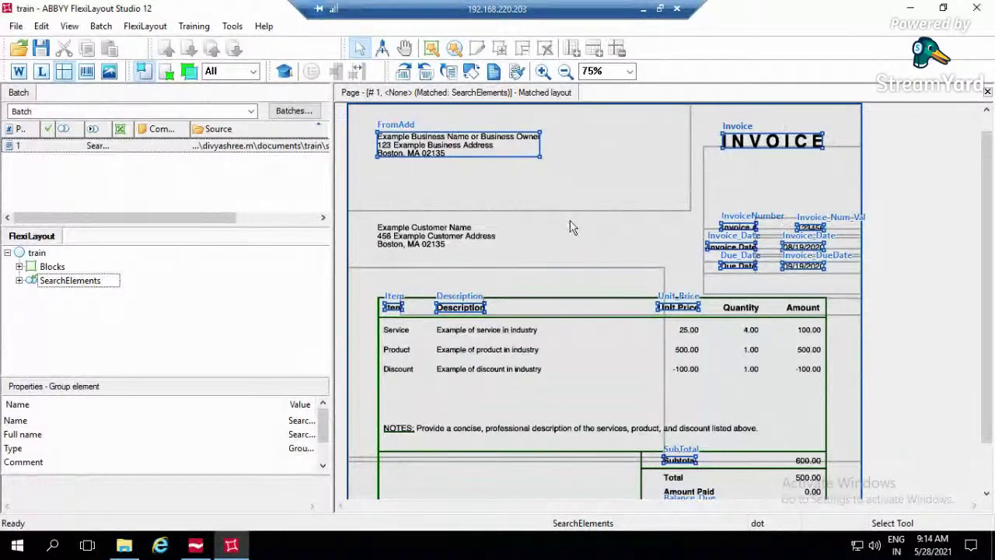
pyautogui.scroll(-1, 571, 226)
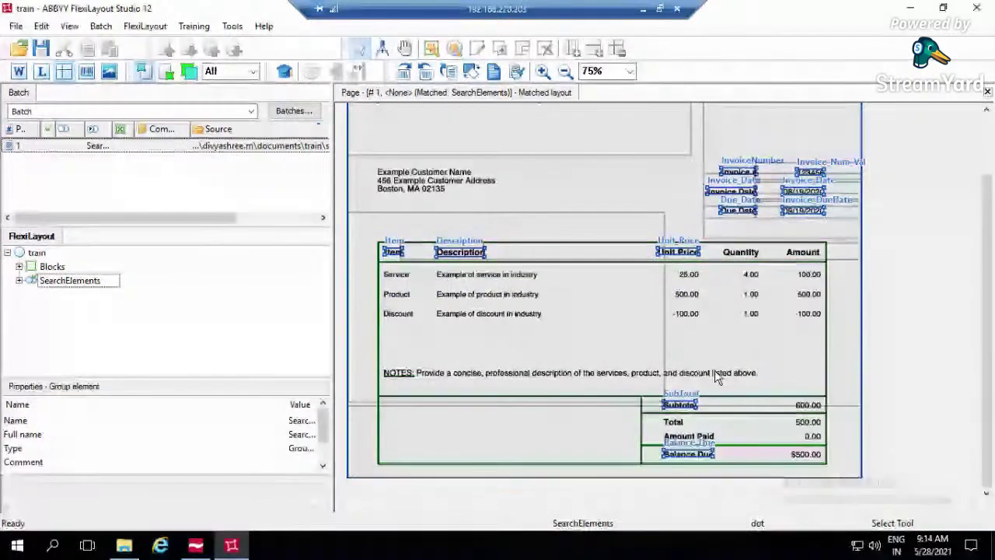
pyautogui.scroll(2, 758, 385)
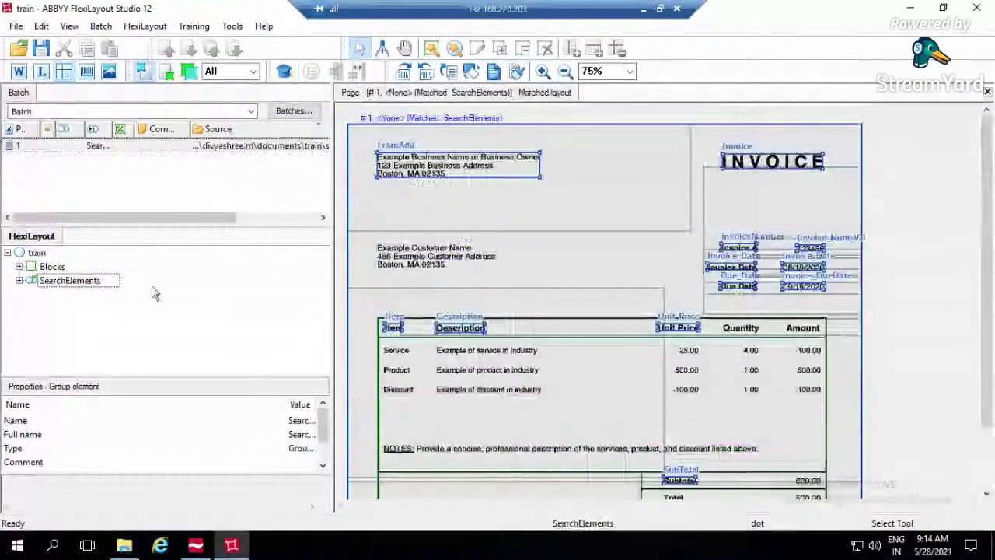
pyautogui.click(99, 284)
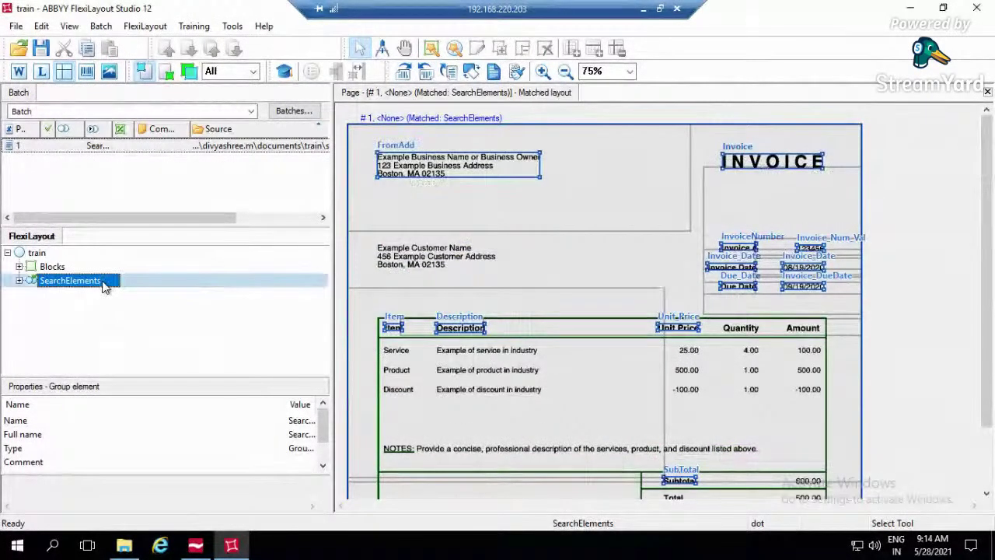
# - Inspect the matched regions of the invoice number, invoice date and due date labels and their values
pyautogui.click(467, 300)
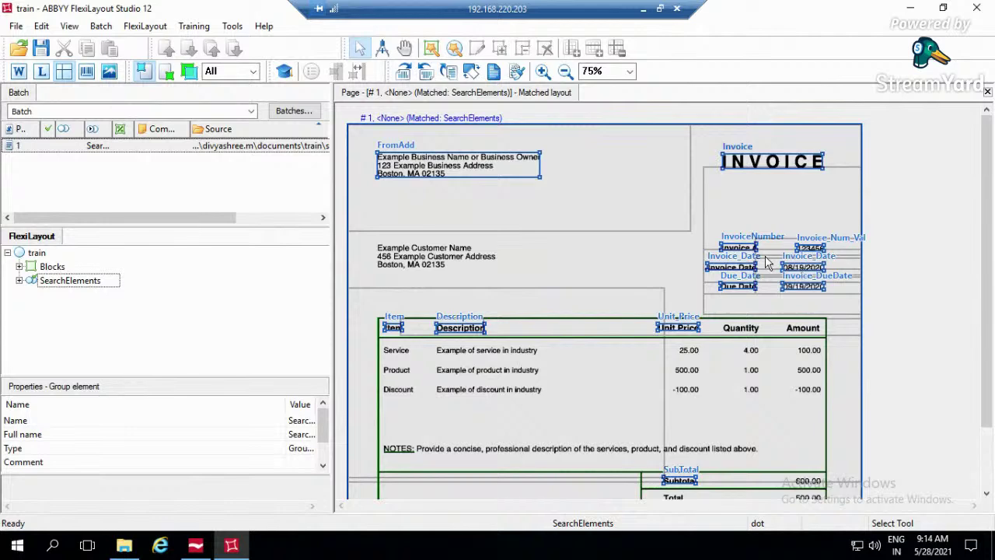
pyautogui.click(702, 247)
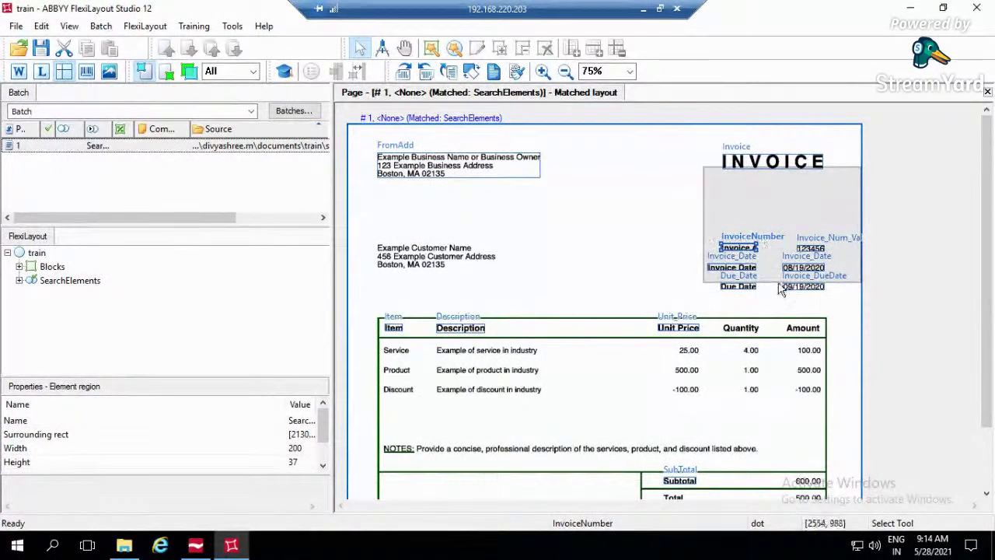
pyautogui.click(708, 267)
pyautogui.click(691, 286)
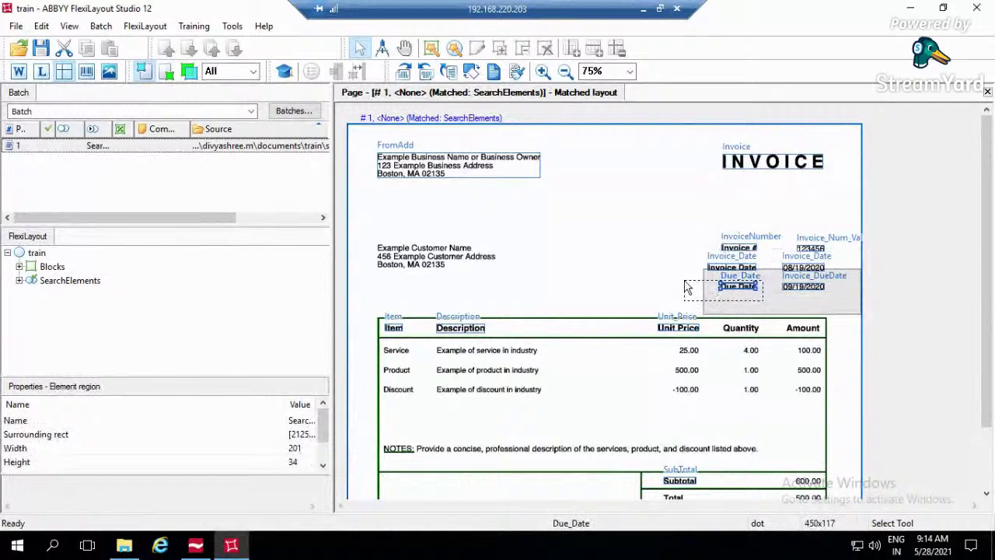
pyautogui.moveTo(841, 307); pyautogui.dragTo(781, 239)
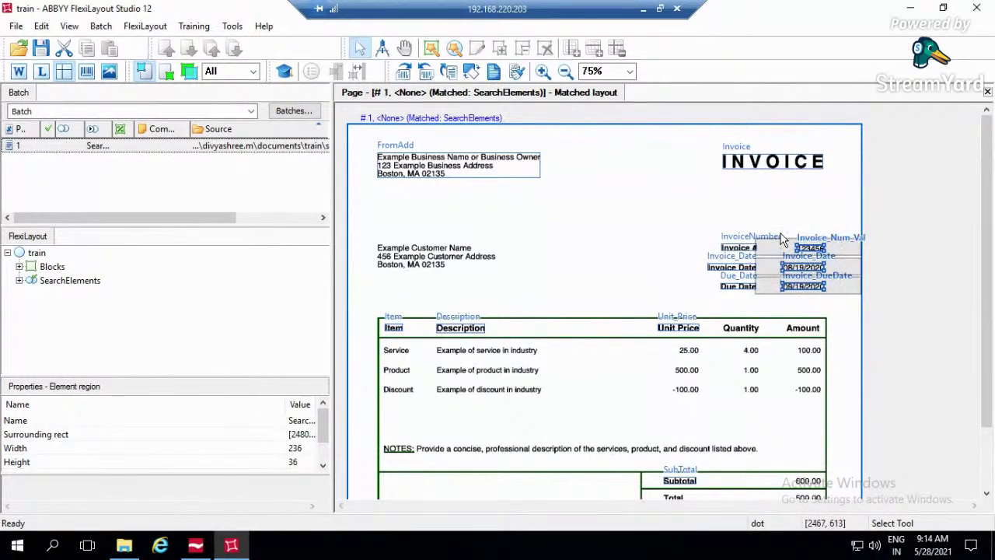
# - Compare the Blocks and SearchElements branches of the train layout and expand SearchElements
pyautogui.click(52, 266)
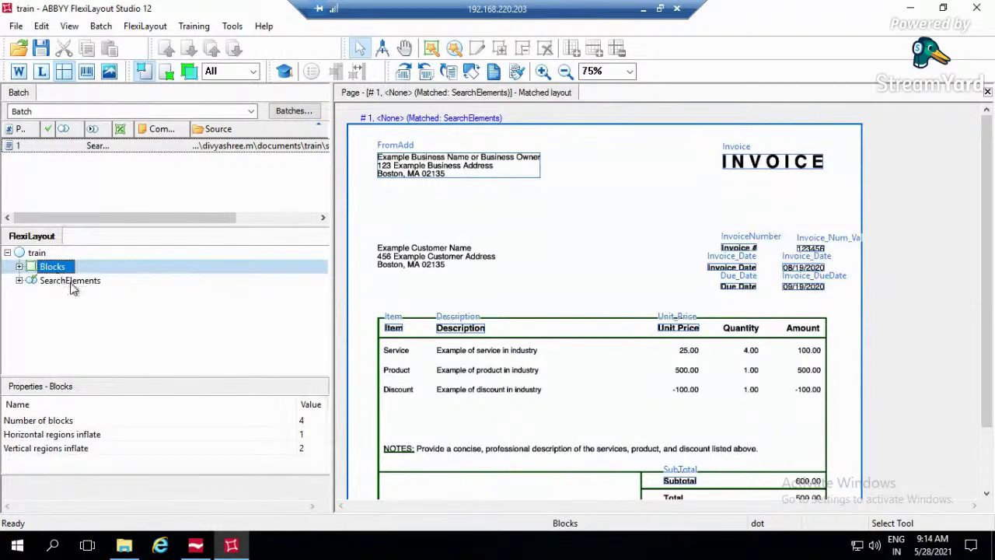
pyautogui.click(71, 283)
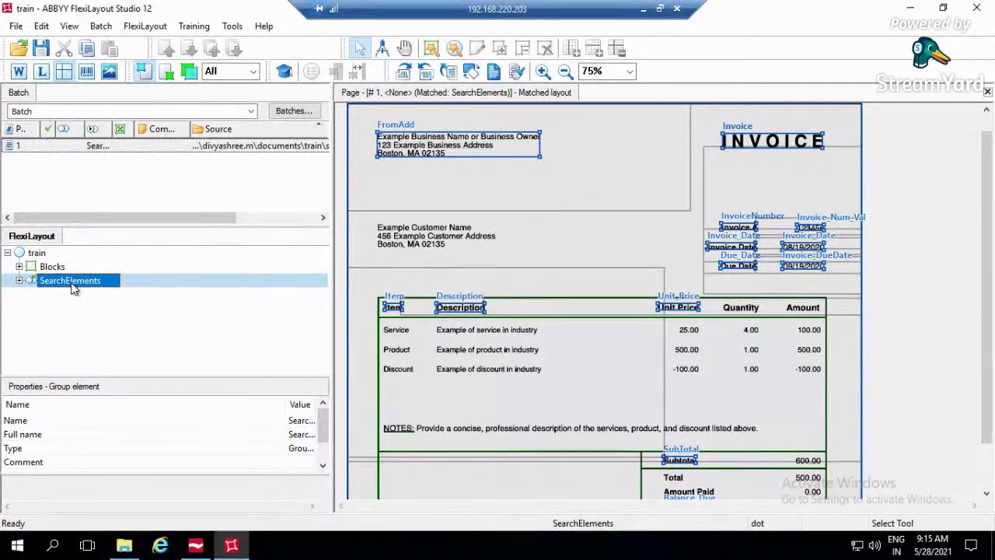
pyautogui.click(35, 268)
pyautogui.click(20, 281)
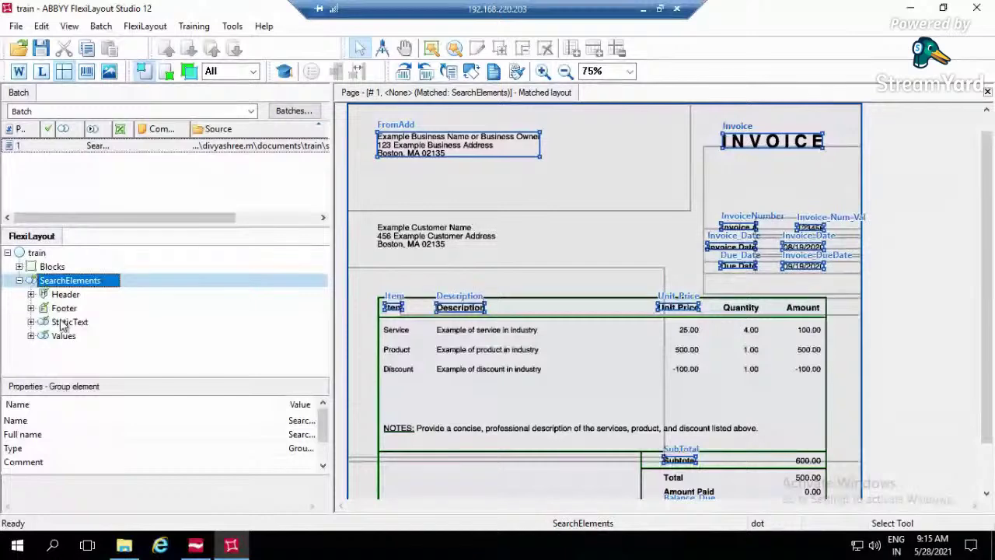
# - Compare the regions matched on the invoice by the Header and Footer groups
pyautogui.click(68, 295)
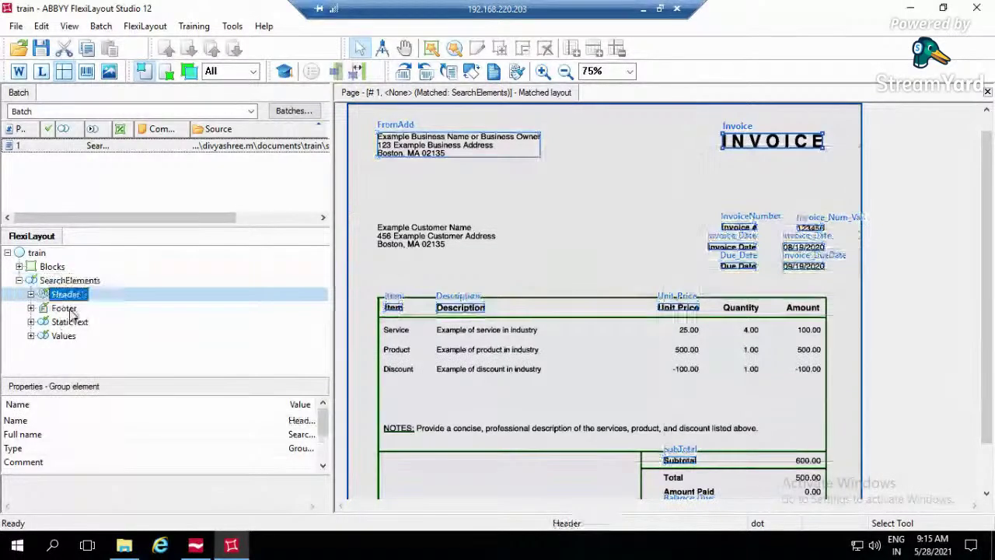
pyautogui.click(70, 308)
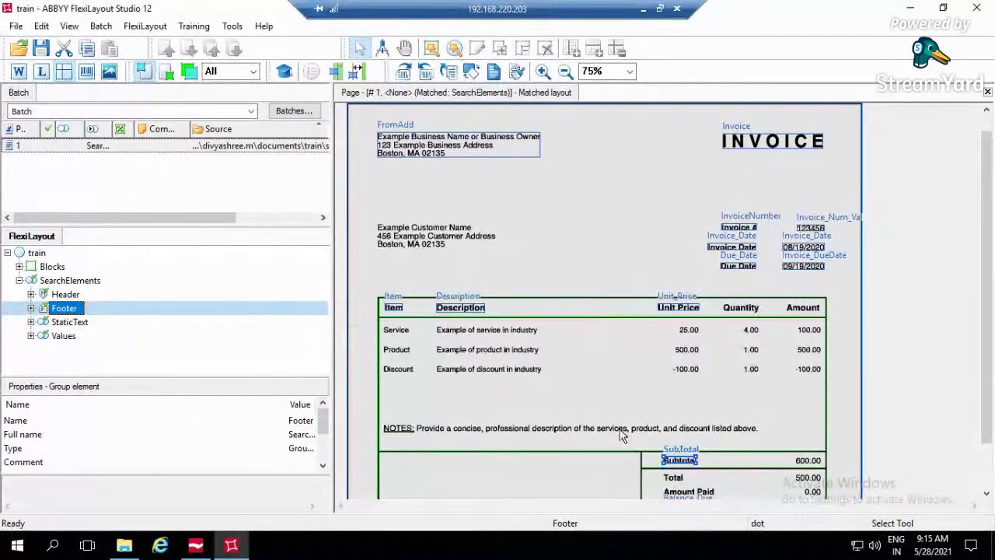
pyautogui.scroll(-1, 660, 437)
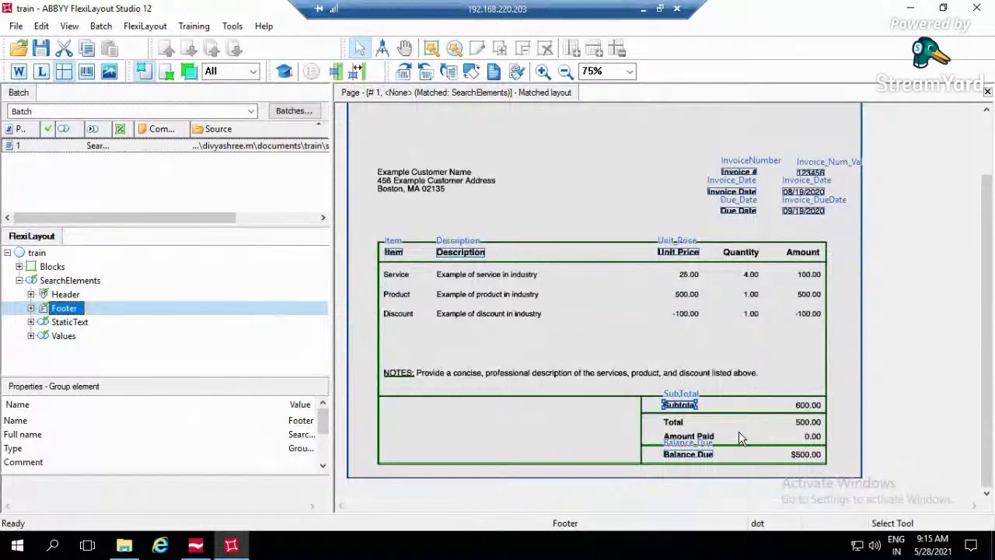
pyautogui.click(77, 296)
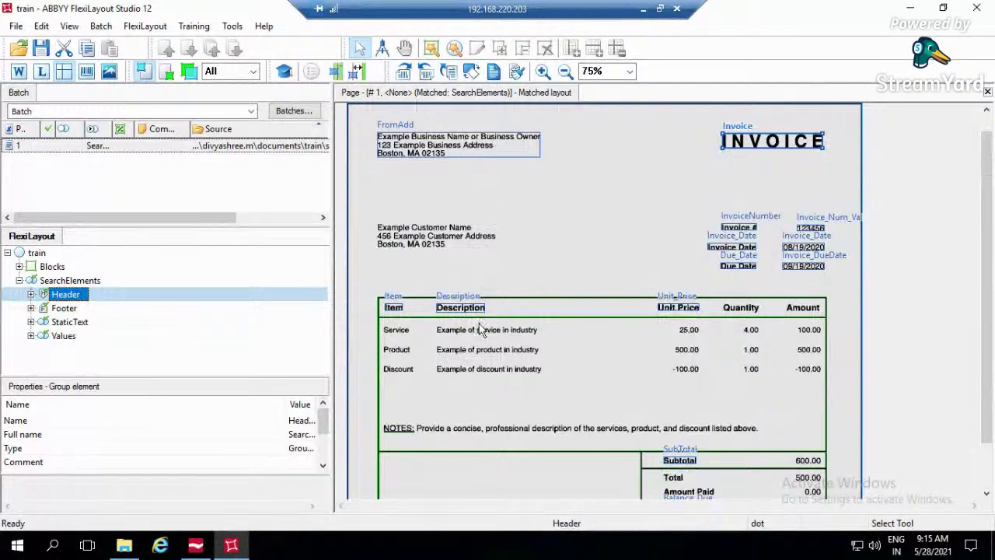
pyautogui.click(69, 310)
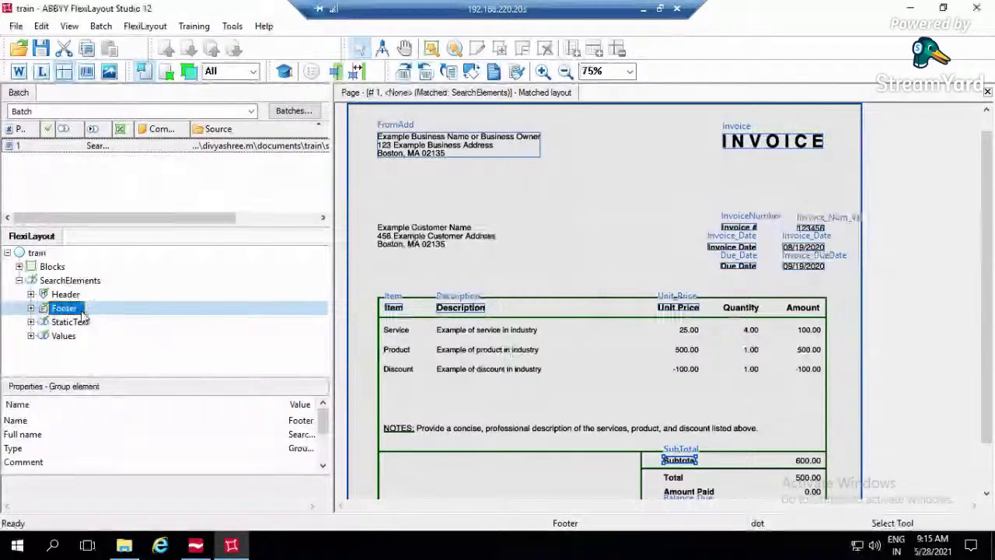
# - Highlight the INVOICE title region and the matched elements in the invoice body, clear the selection and view the page's lower part
pyautogui.moveTo(709, 122); pyautogui.dragTo(853, 167)
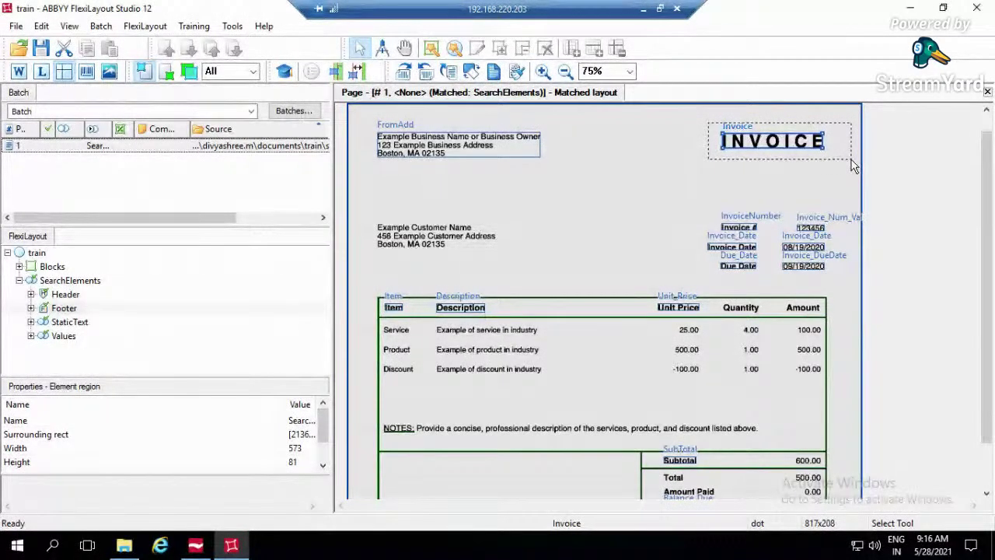
pyautogui.moveTo(853, 166); pyautogui.dragTo(833, 164)
pyautogui.moveTo(401, 198); pyautogui.dragTo(871, 434)
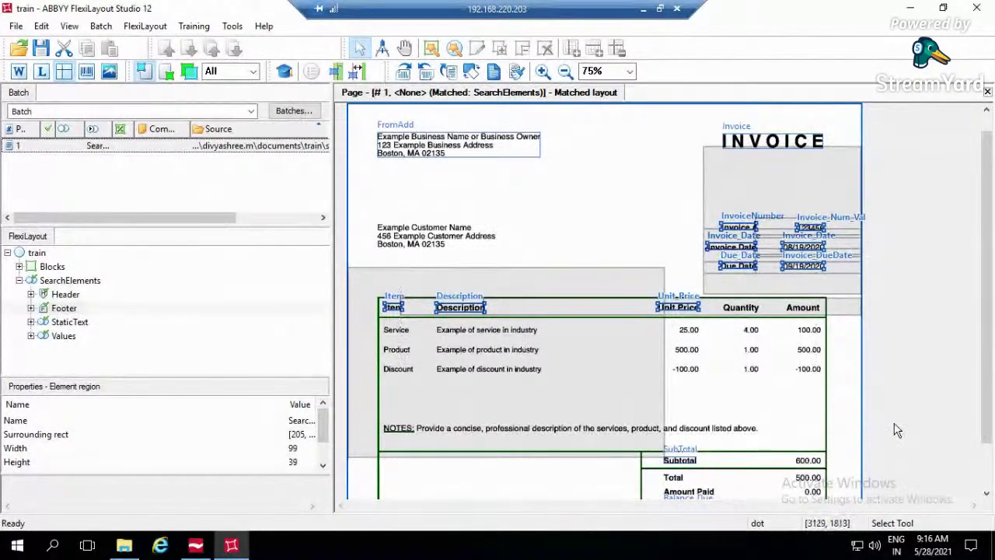
pyautogui.click(896, 429)
pyautogui.scroll(-1, 895, 429)
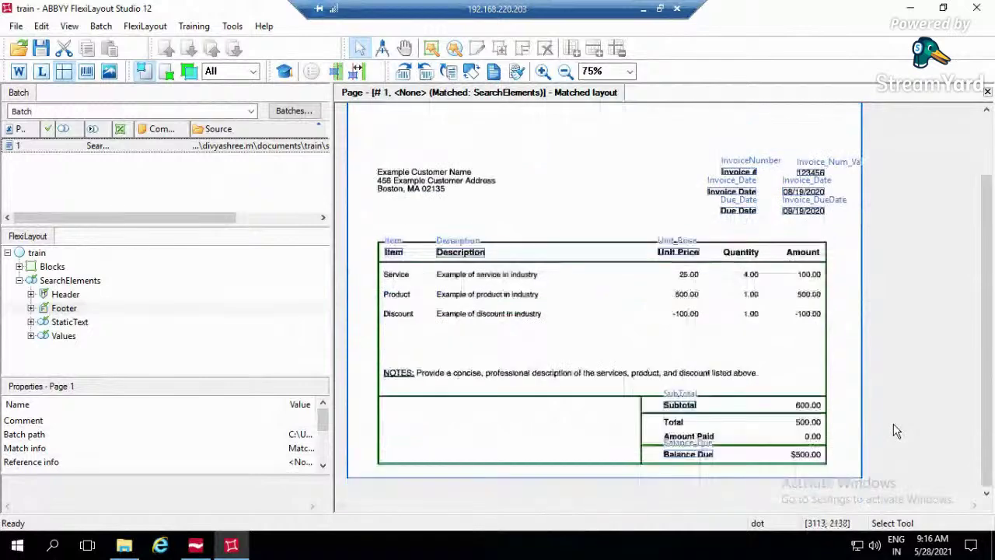
# - Inspect the SubTotal element inside the Footer group and the Balance Due row on the invoice
pyautogui.doubleClick(43, 309)
pyautogui.click(76, 322)
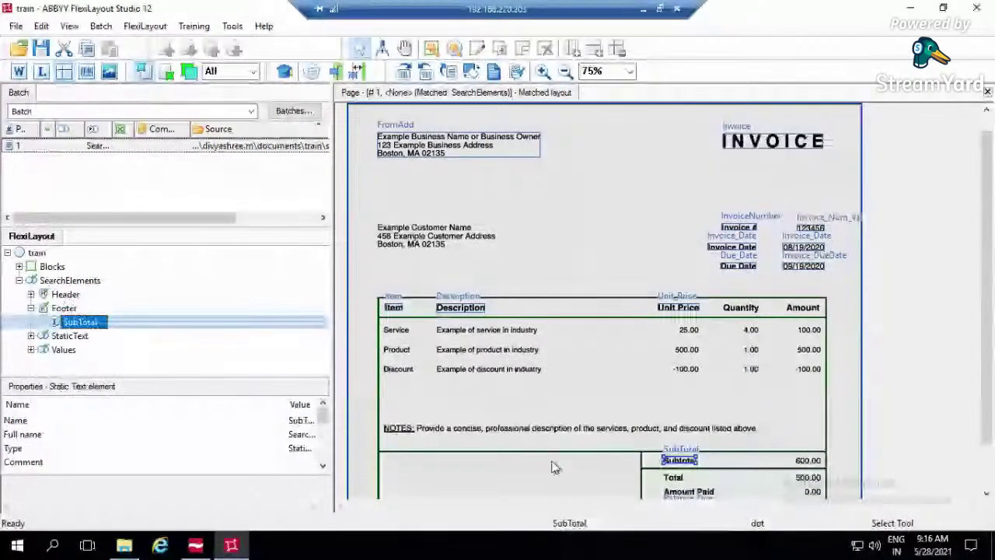
pyautogui.scroll(-1, 989, 501)
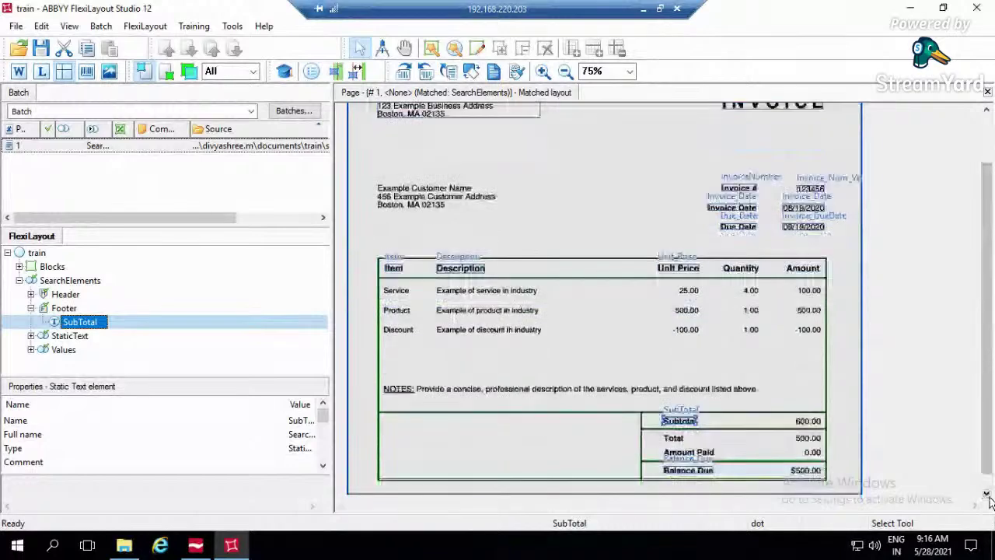
pyautogui.click(819, 474)
pyautogui.click(819, 473)
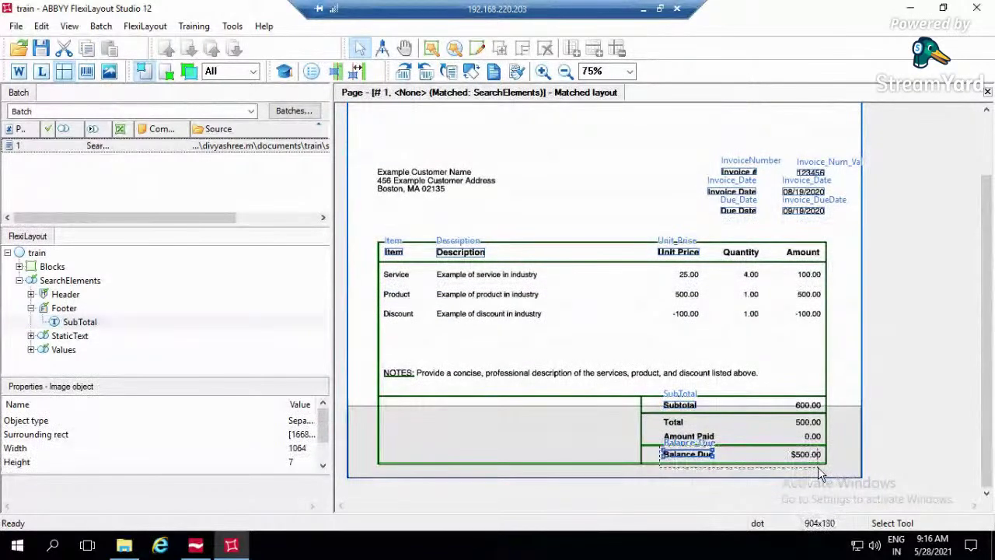
pyautogui.moveTo(830, 471); pyautogui.dragTo(830, 472)
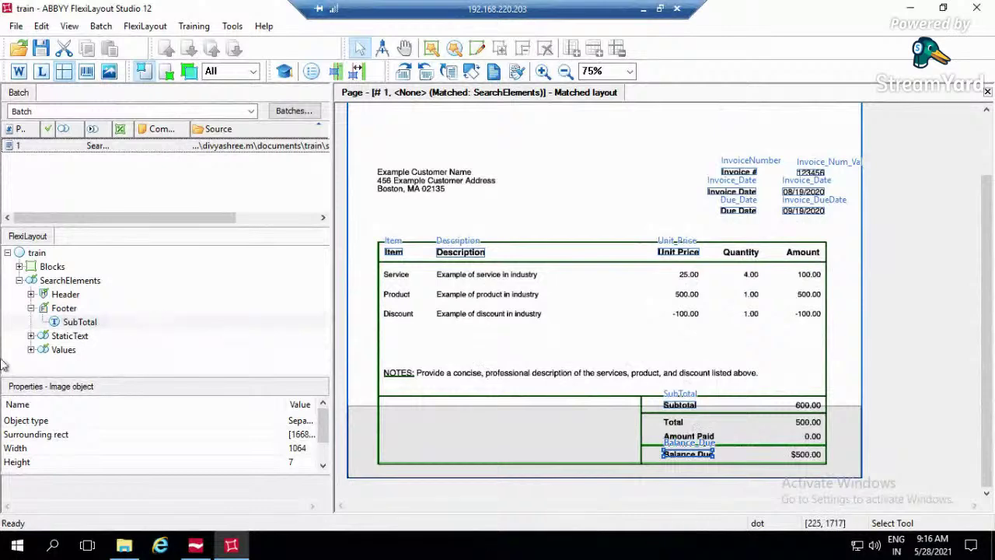
# - Check the element inside the Header group and collapse the SearchElements tree
pyautogui.click(29, 298)
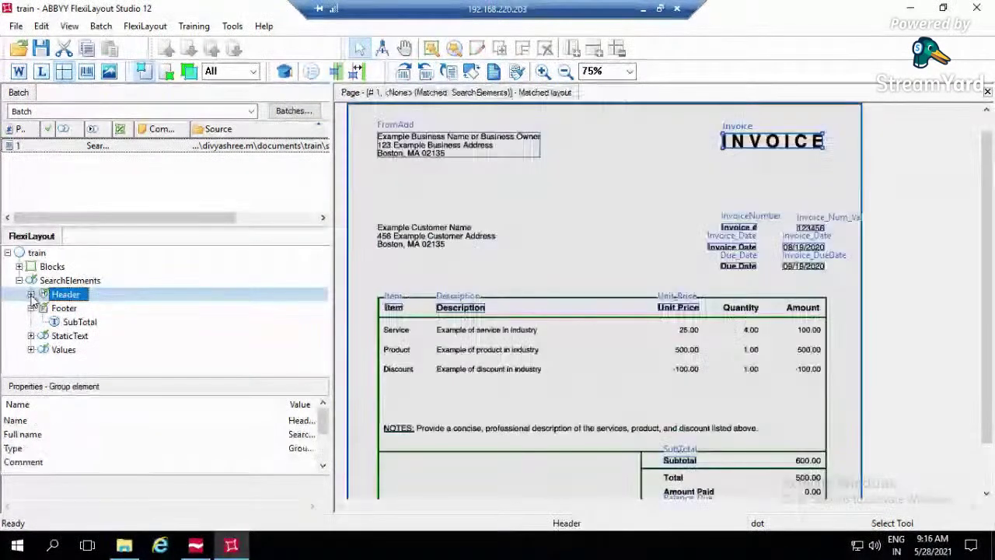
pyautogui.click(30, 295)
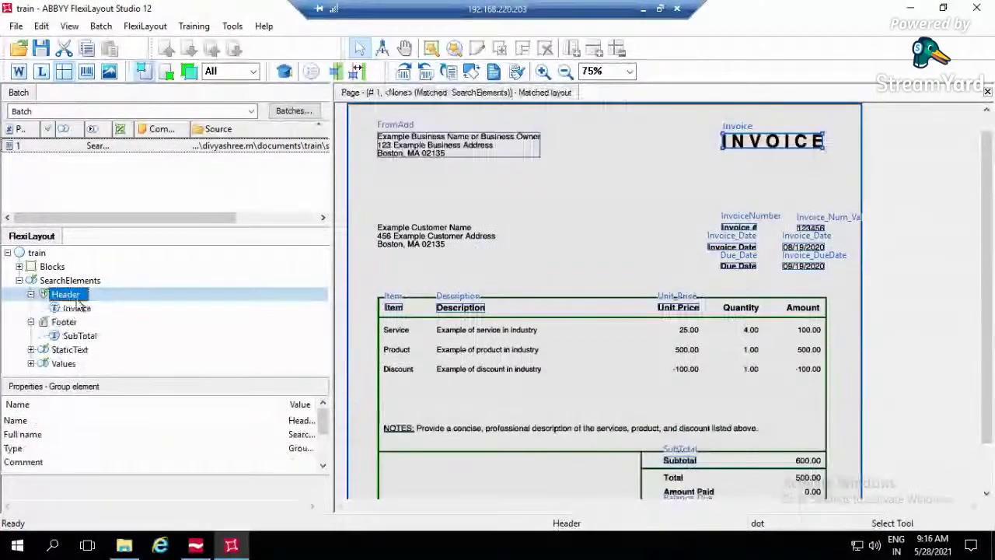
pyautogui.click(18, 280)
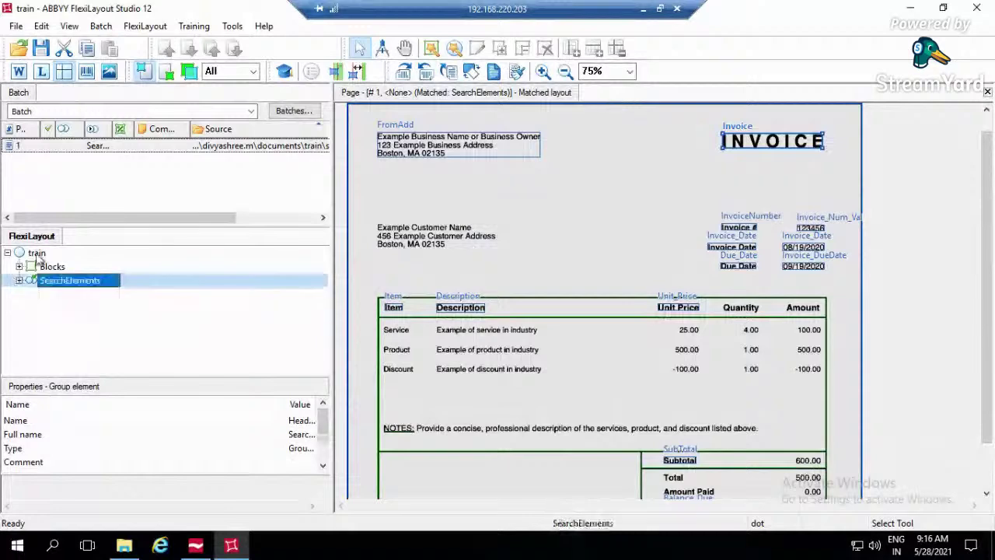
# - Add a FlexiLayout alternative to the train layout and expand the new element group
pyautogui.click(36, 254)
pyautogui.rightClick(38, 256)
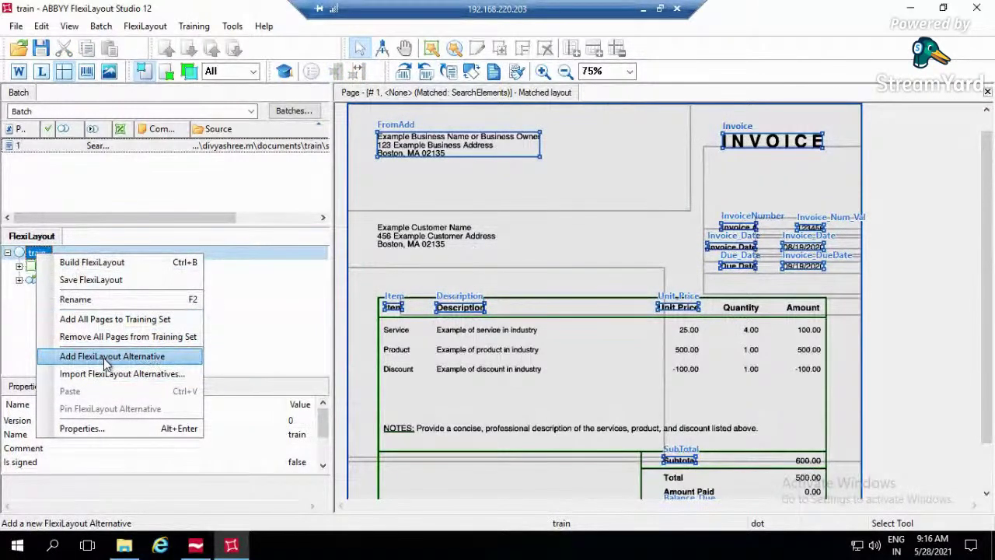
pyautogui.click(107, 358)
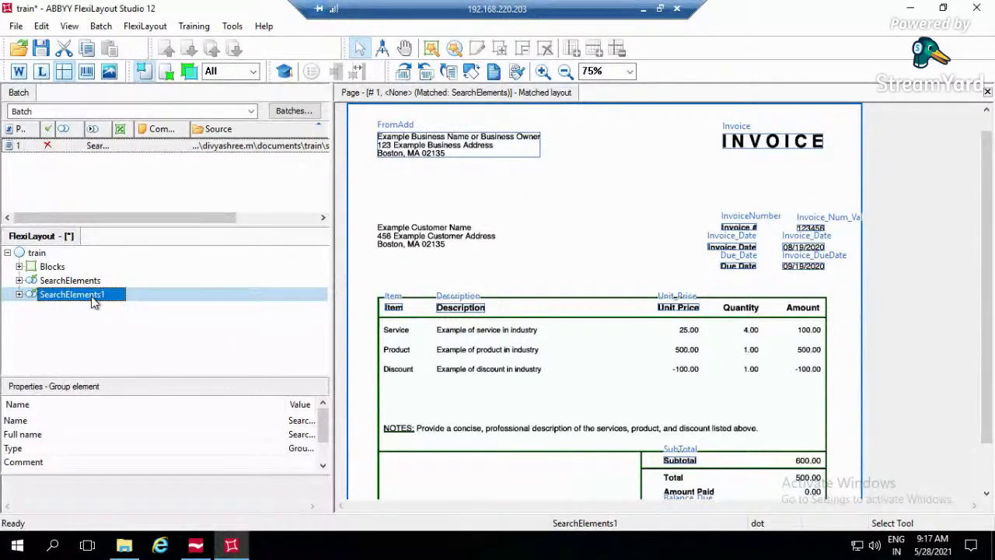
pyautogui.click(18, 294)
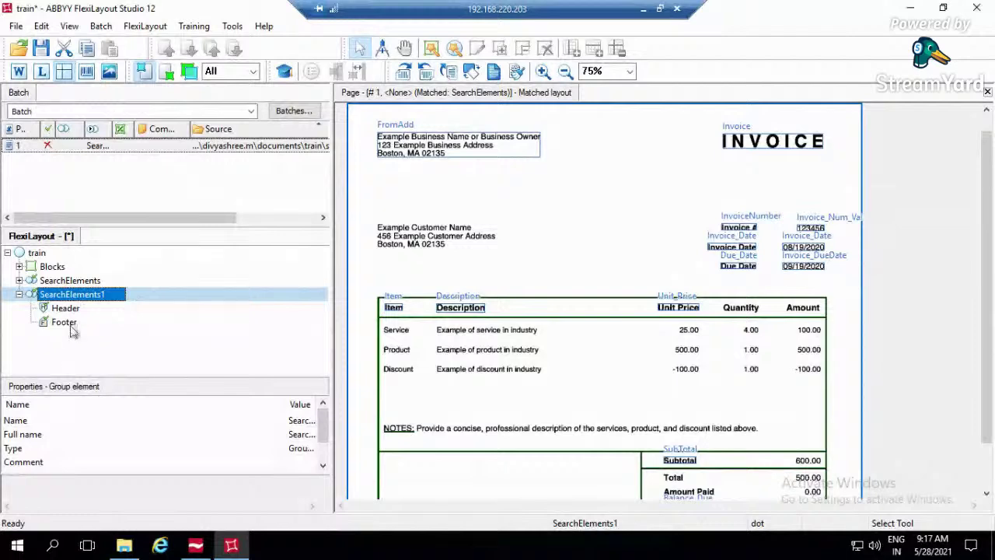
# - Add a Static Text element named Invoice to the Header of SearchElements1, with the number of surviving hypotheses set to 1
pyautogui.click(67, 309)
pyautogui.rightClick(75, 309)
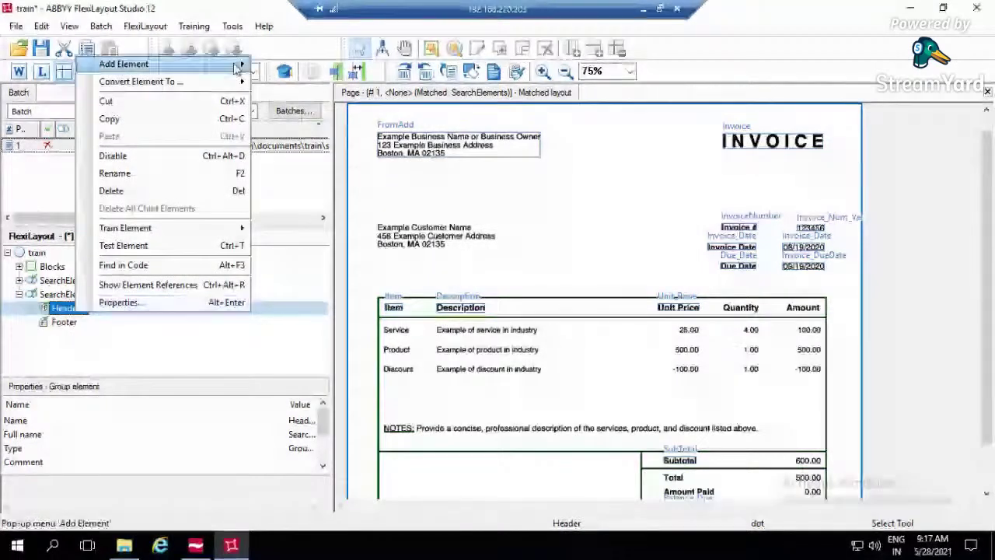
pyautogui.moveTo(237, 66)
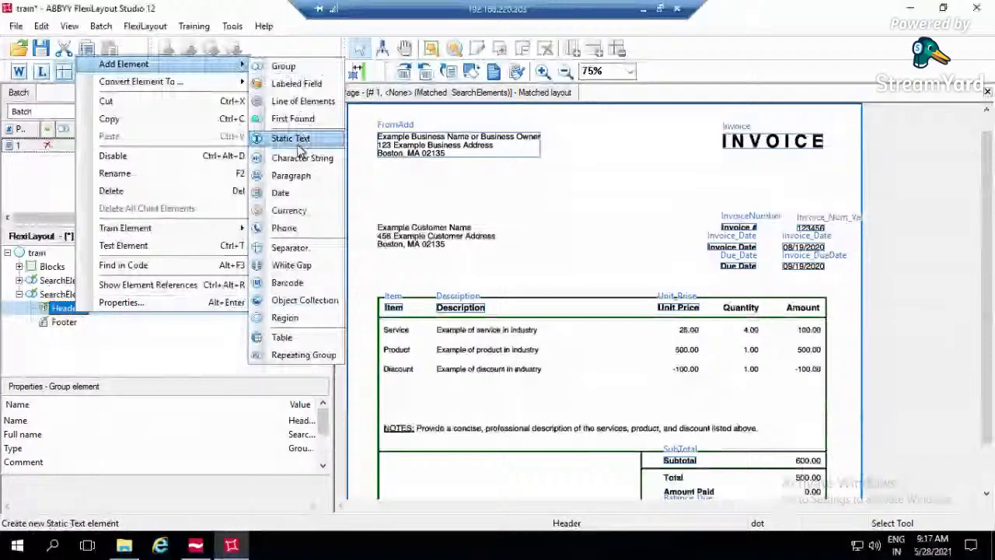
pyautogui.click(296, 140)
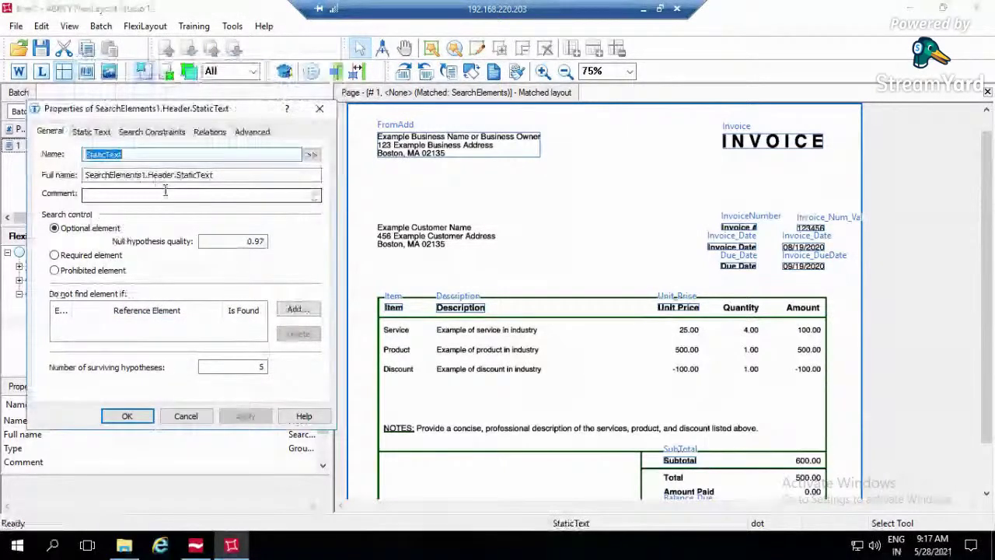
pyautogui.write('Invoice')
pyautogui.click(262, 366)
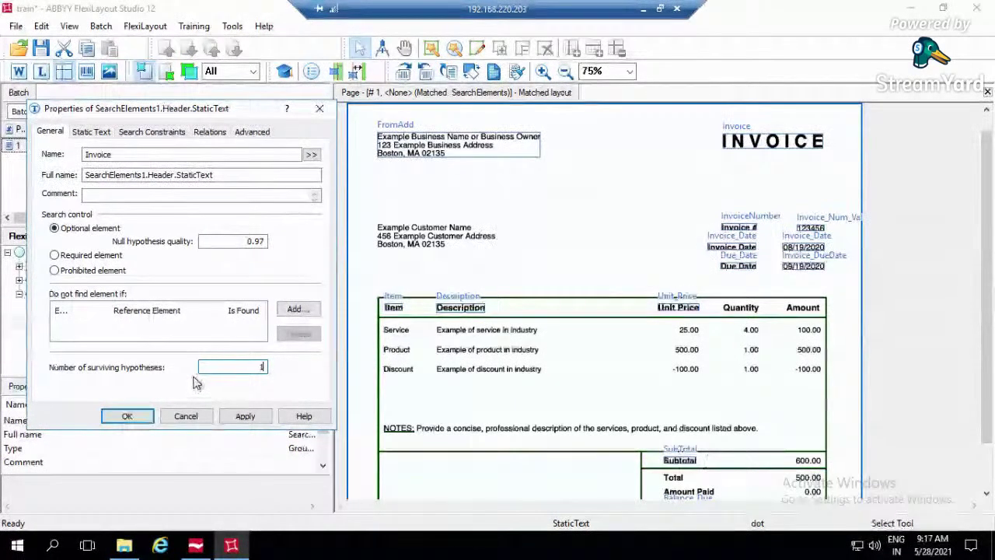
pyautogui.click(131, 416)
# - Disable the SearchElements1 alternative
pyautogui.click(72, 294)
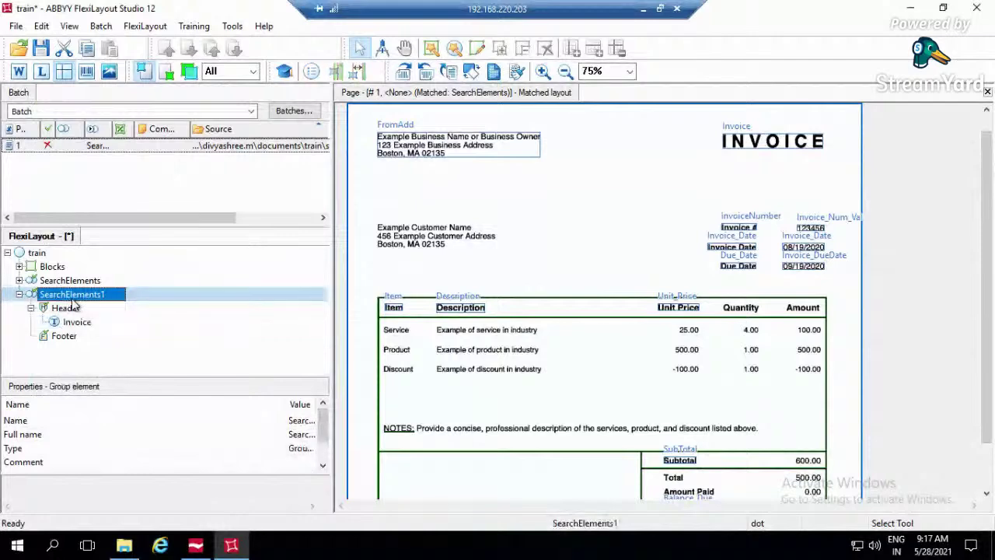
pyautogui.rightClick(87, 294)
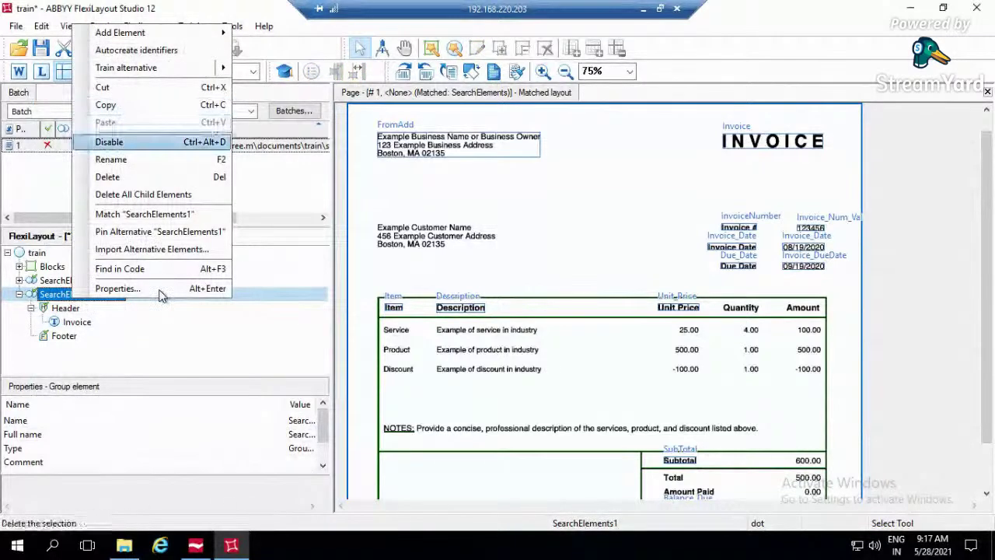
pyautogui.click(159, 158)
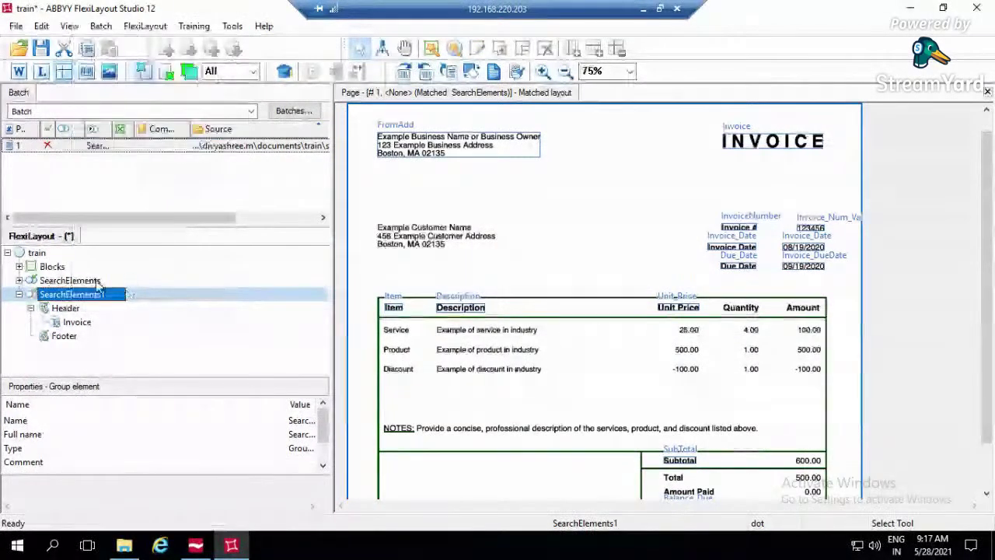
# - Open the tree of hypotheses for page 1 and examine the StaticText group's hypotheses and the InvoiceNumber search area
pyautogui.doubleClick(158, 147)
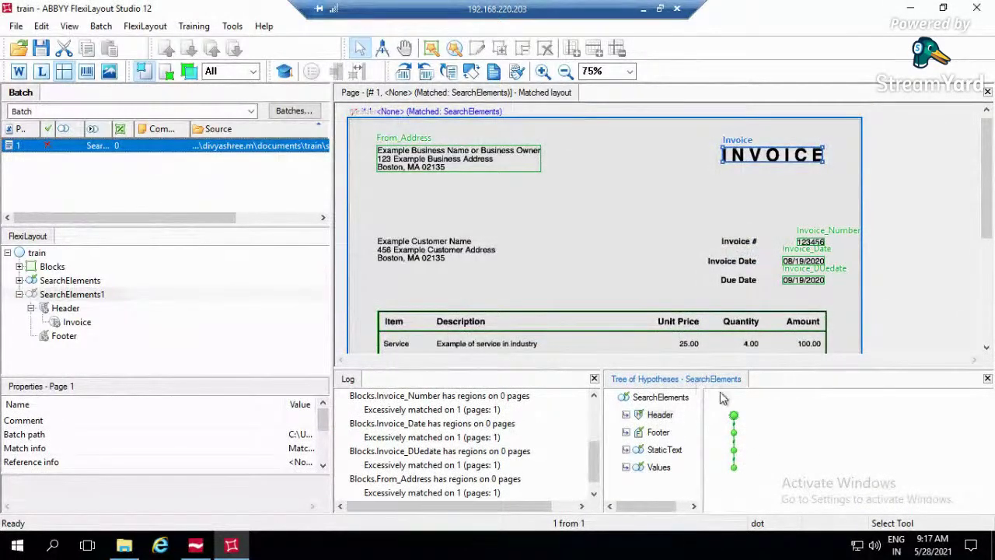
pyautogui.moveTo(729, 453)
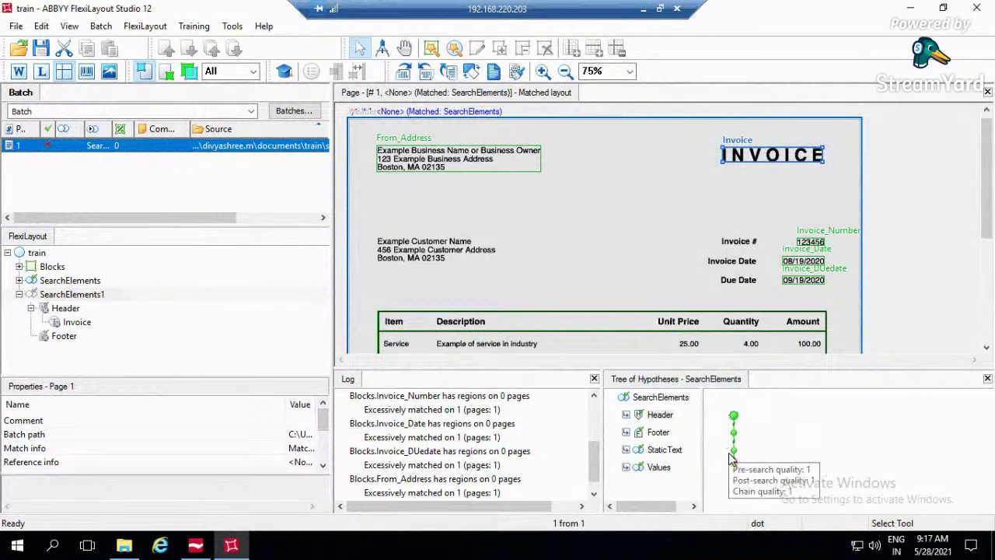
pyautogui.click(625, 451)
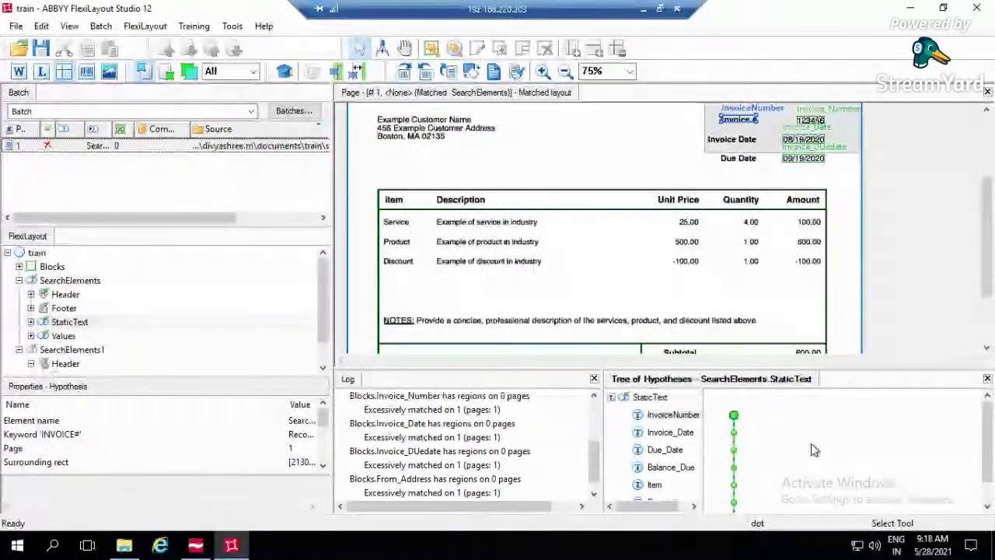
pyautogui.scroll(-1, 813, 450)
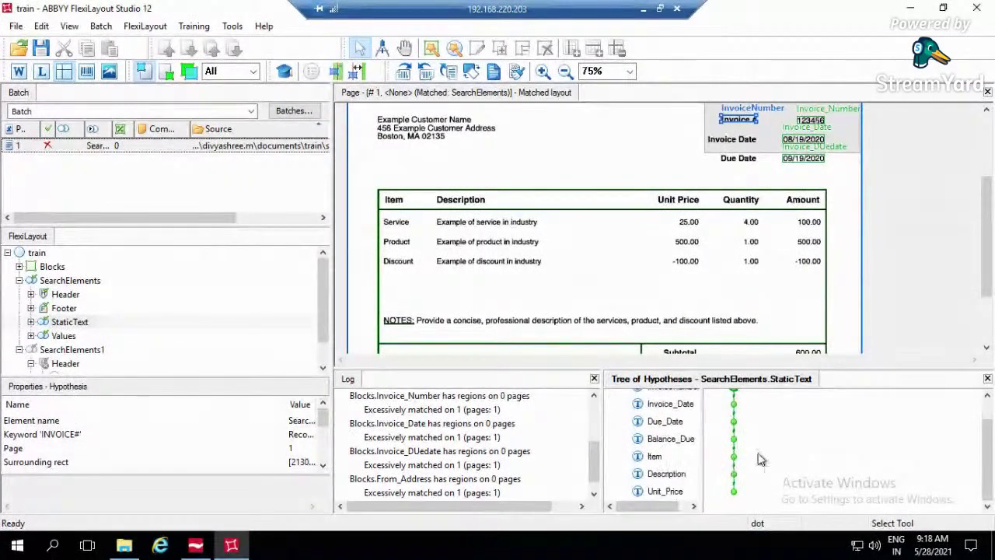
pyautogui.scroll(1, 746, 436)
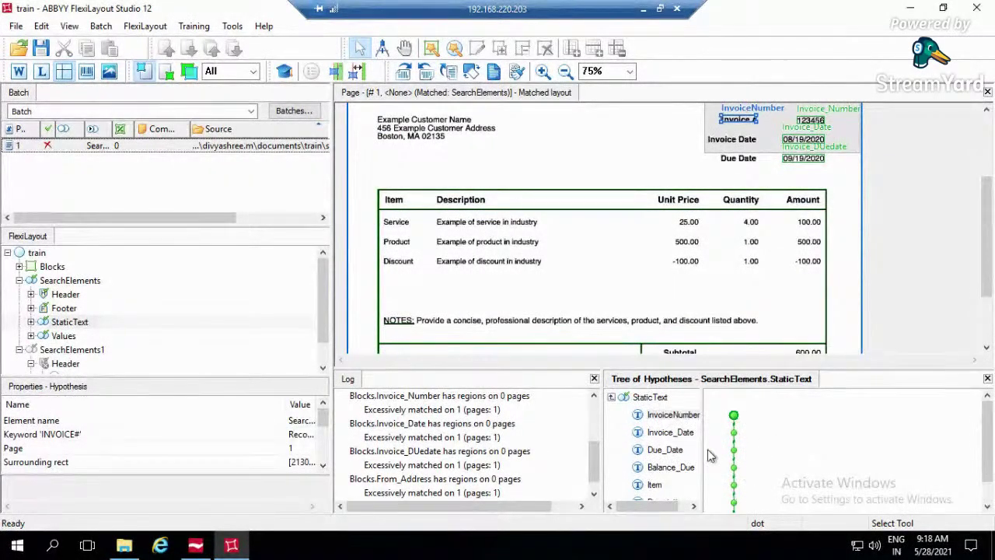
pyautogui.click(956, 272)
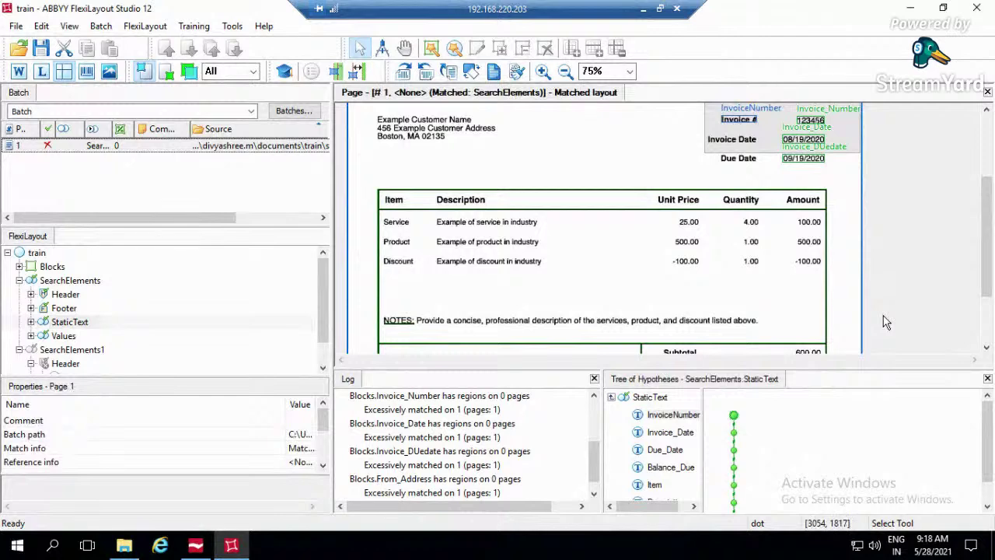
pyautogui.scroll(3, 855, 272)
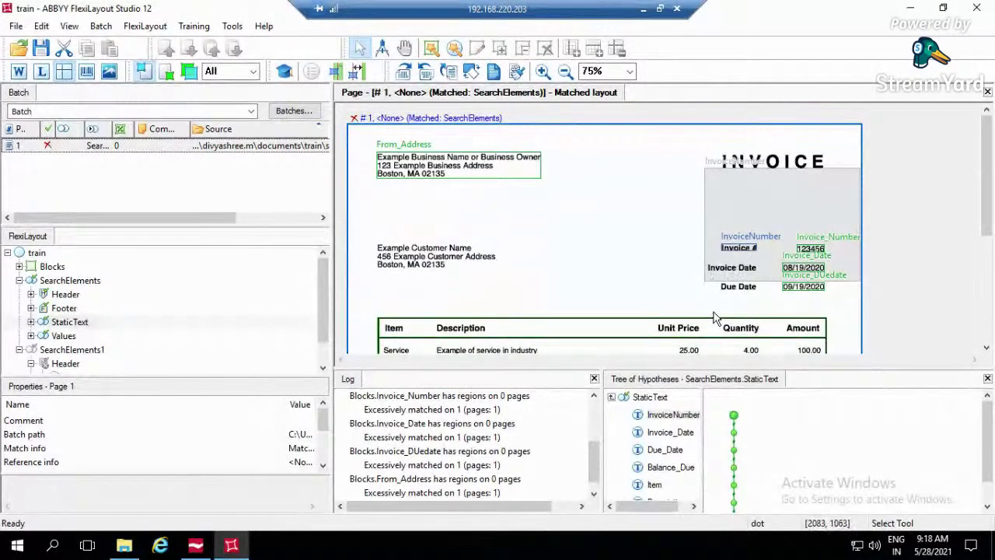
# - Open the InvoiceNumber element's properties and review its relations and general settings against its search area on the page
pyautogui.doubleClick(638, 419)
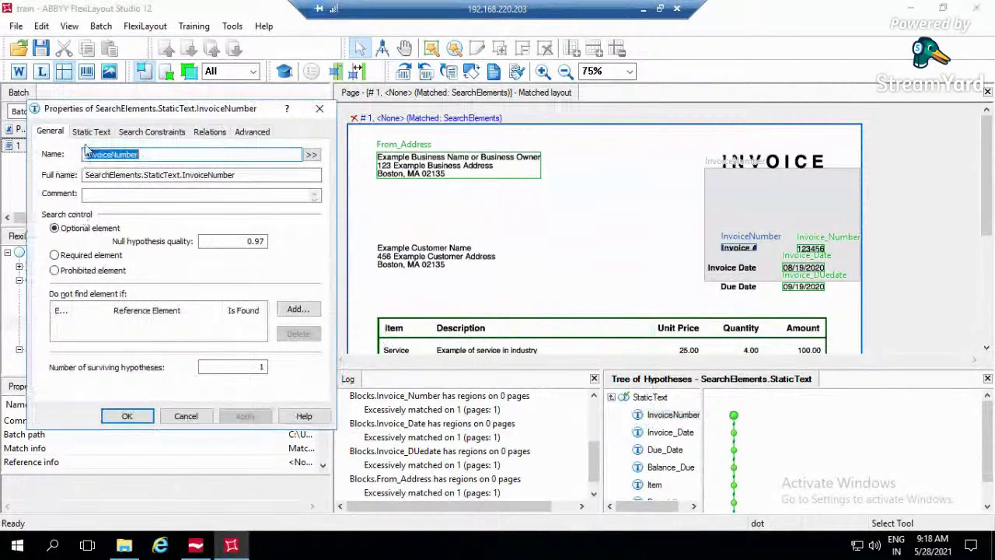
pyautogui.click(216, 132)
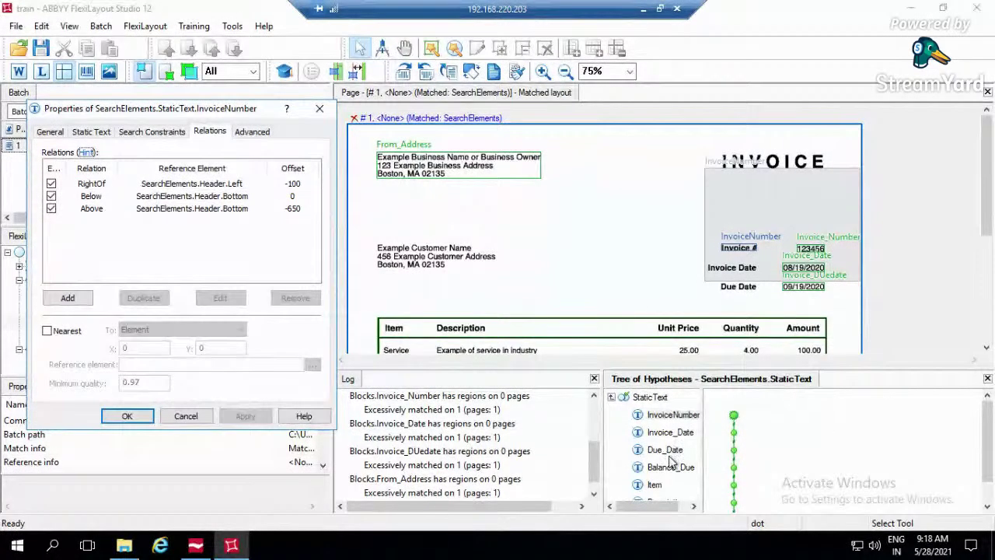
pyautogui.click(665, 415)
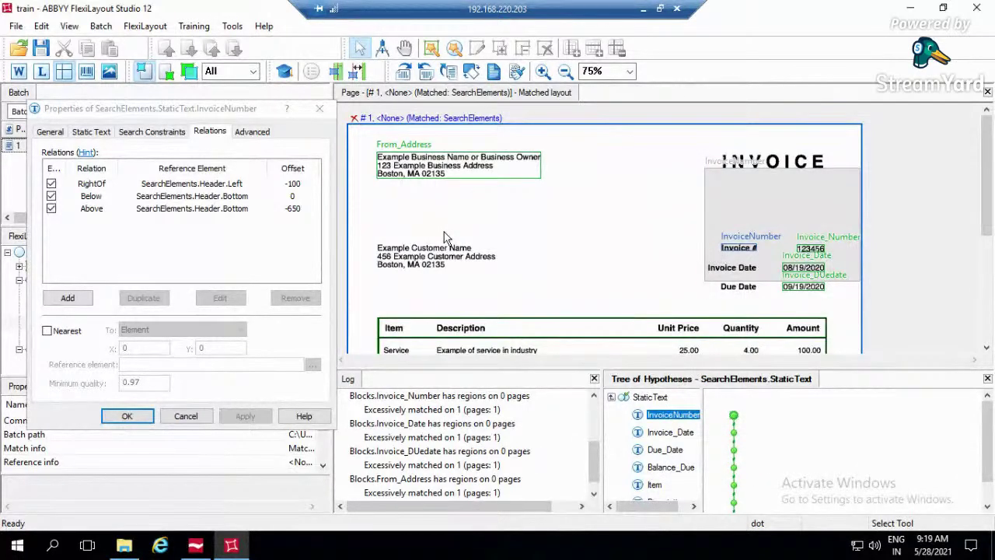
pyautogui.click(49, 132)
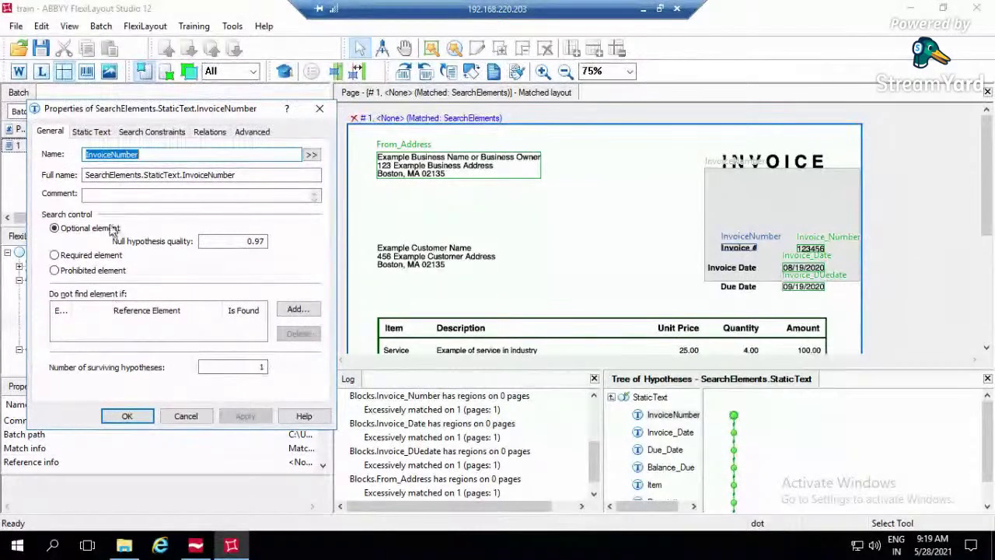
pyautogui.click(160, 155)
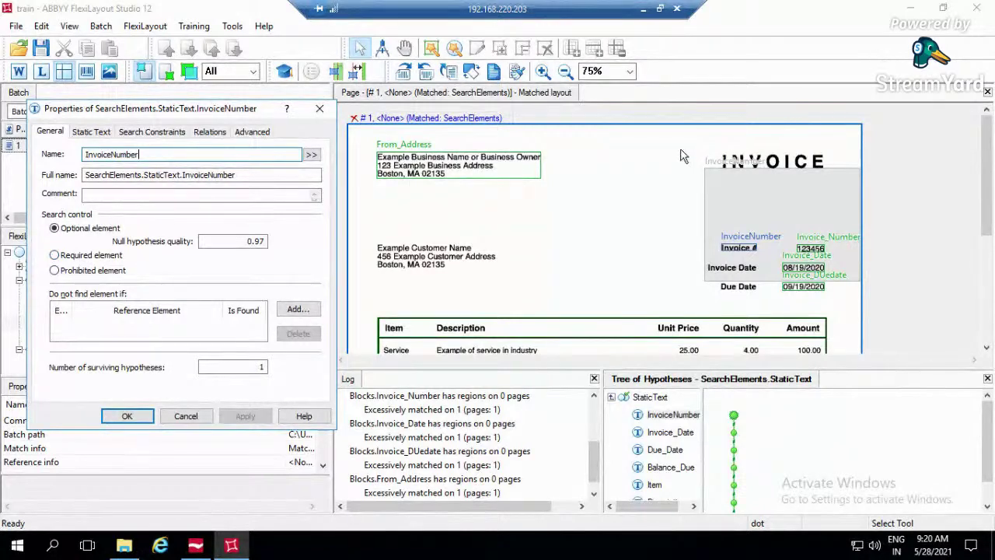
pyautogui.click(720, 164)
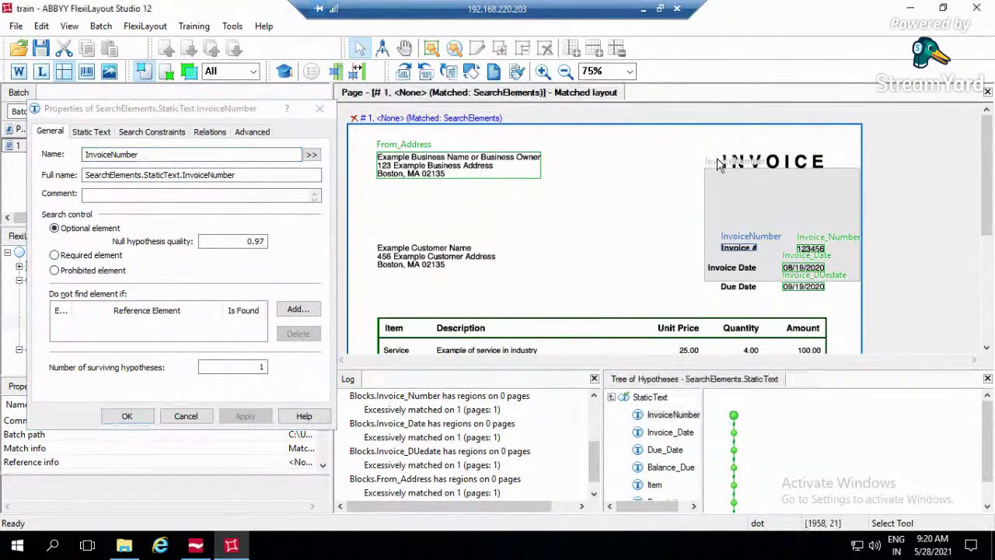
pyautogui.click(720, 163)
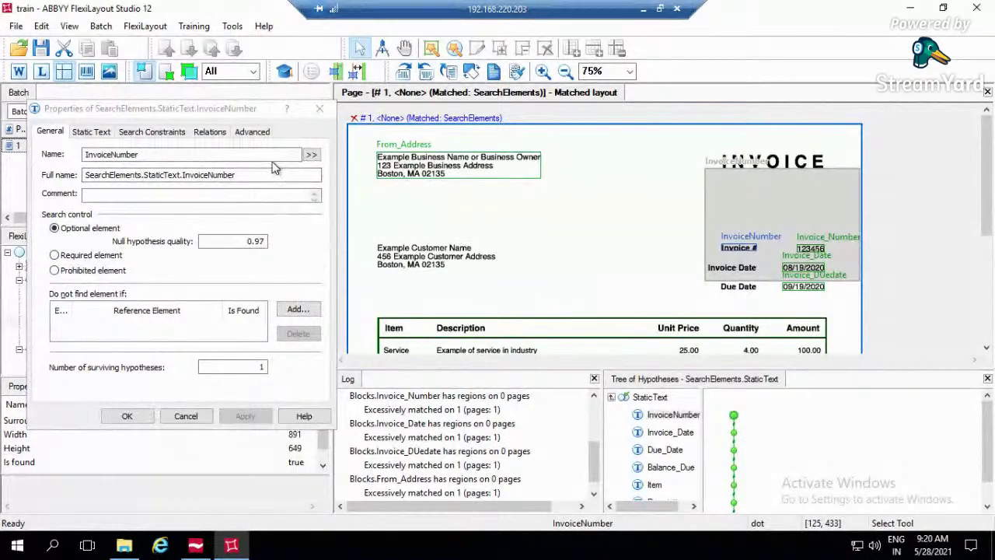
# - Review the InvoiceNumber element's search text and relations against the invoice title, and accept the properties
pyautogui.click(91, 132)
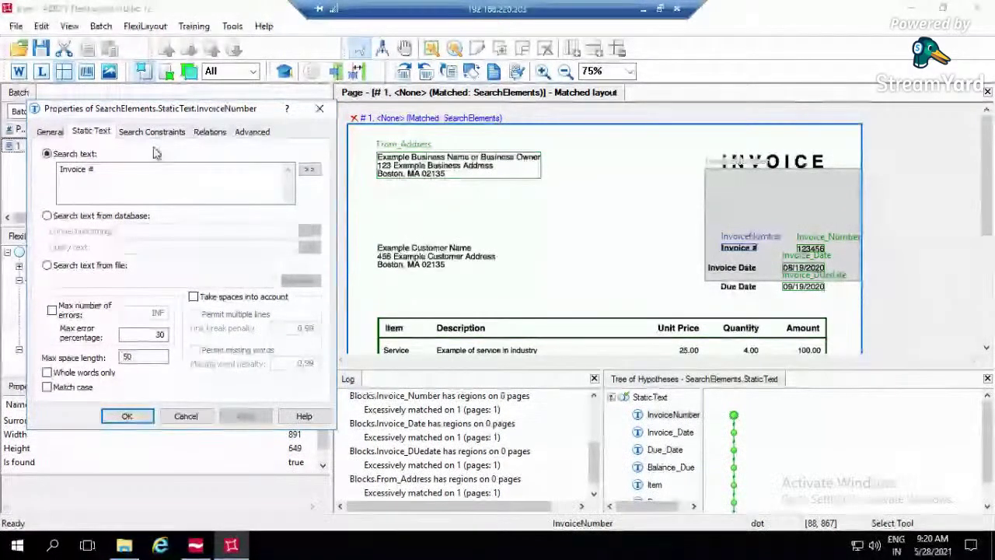
pyautogui.click(209, 133)
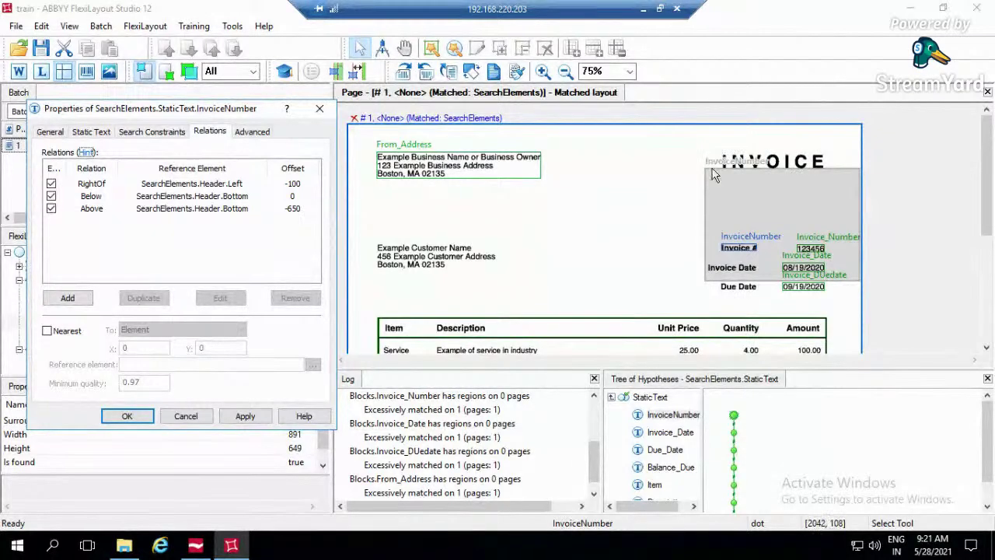
pyautogui.moveTo(706, 145); pyautogui.dragTo(839, 175)
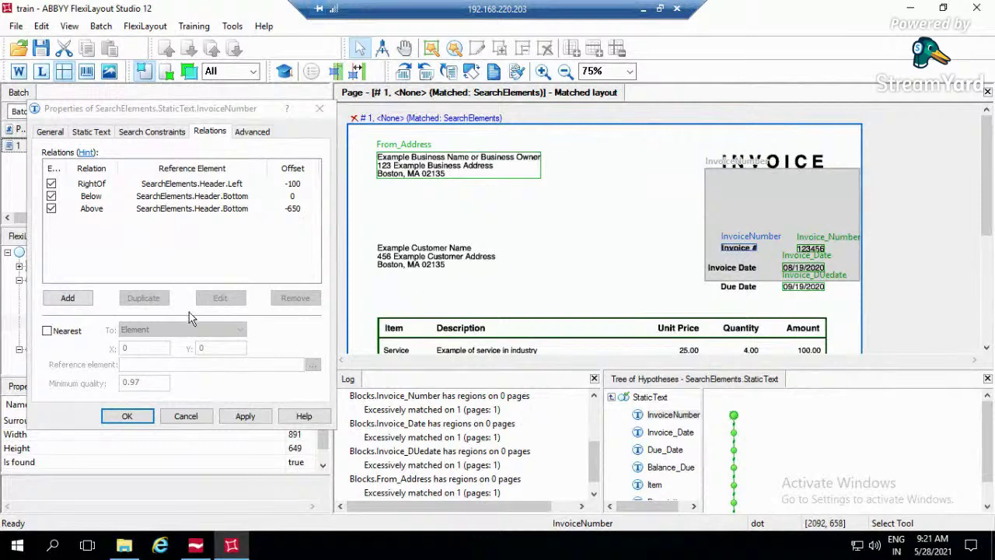
pyautogui.click(264, 417)
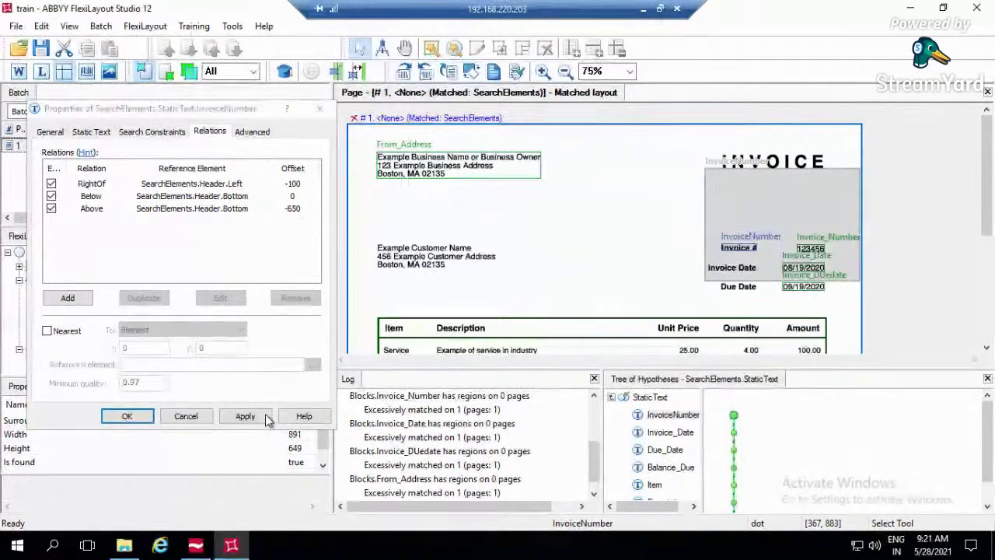
pyautogui.click(130, 417)
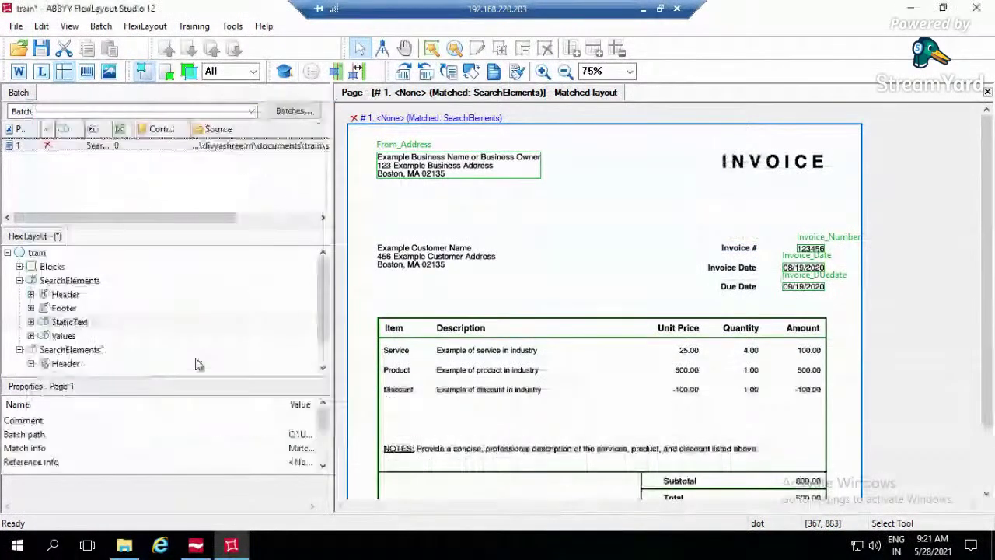
# - Inspect the matched elements of the Footer and StaticText groups on the invoice
pyautogui.click(66, 308)
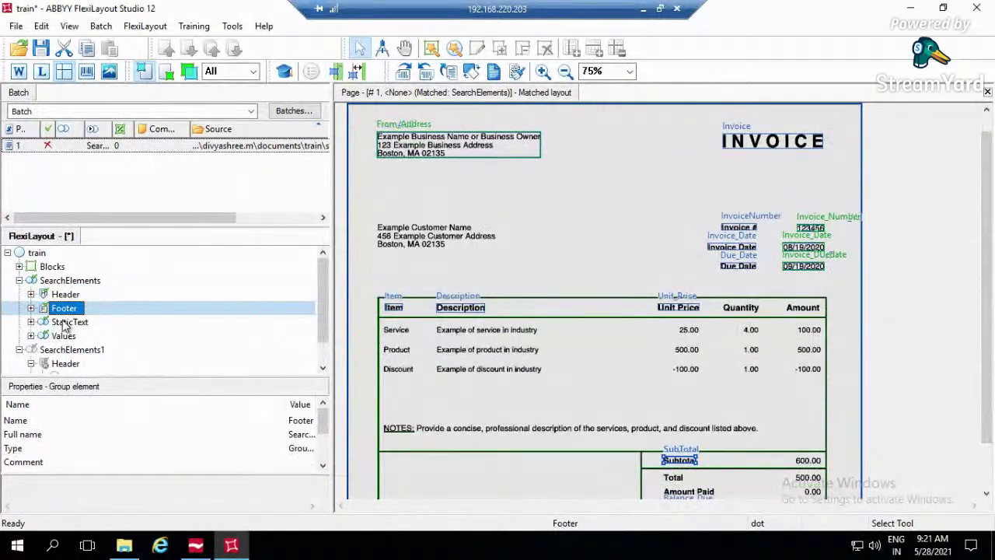
pyautogui.click(67, 322)
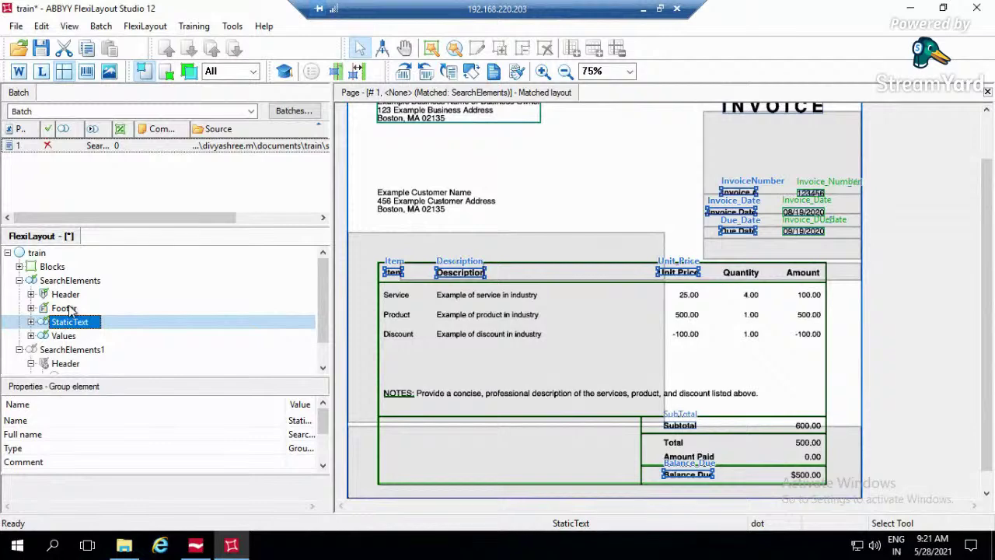
pyautogui.click(78, 281)
pyautogui.rightClick(81, 283)
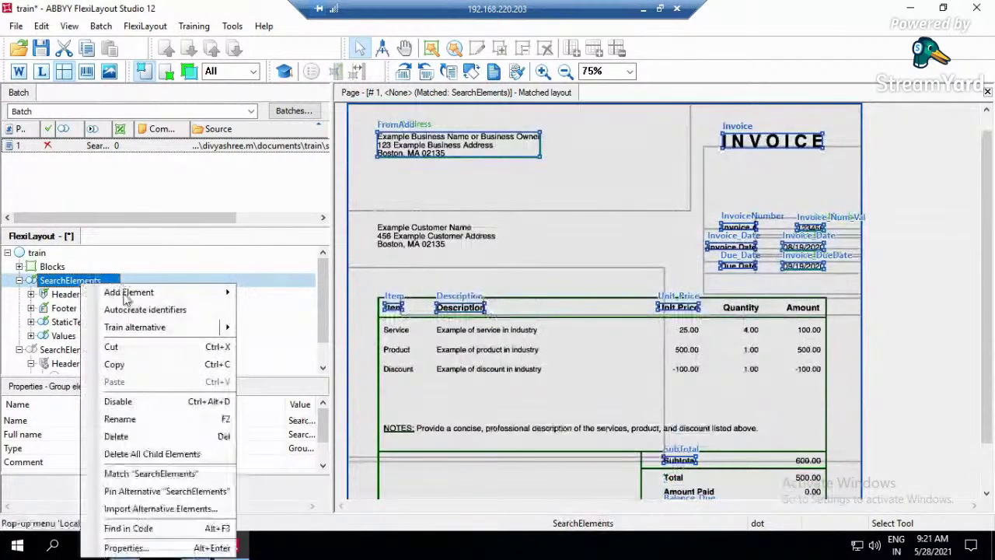
pyautogui.moveTo(272, 292)
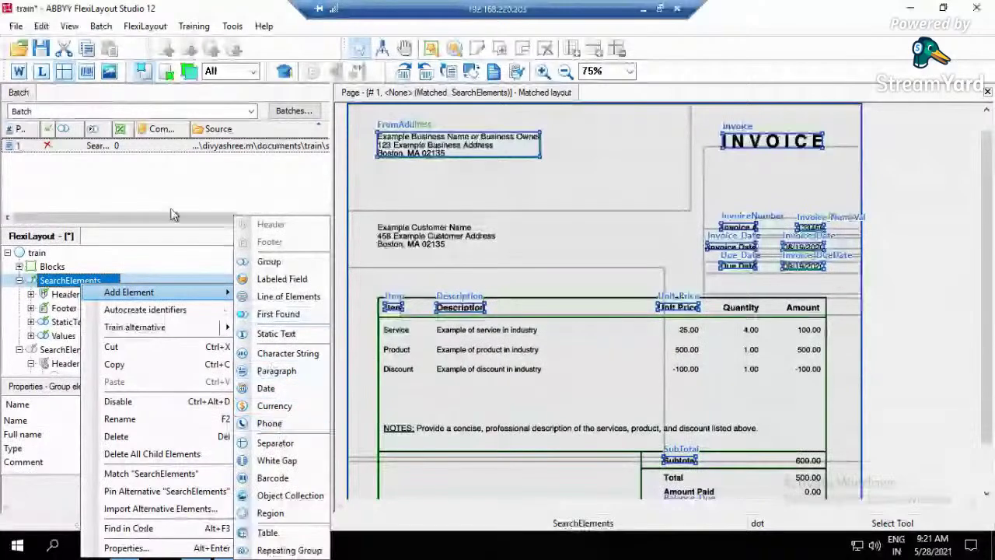
pyautogui.click(955, 295)
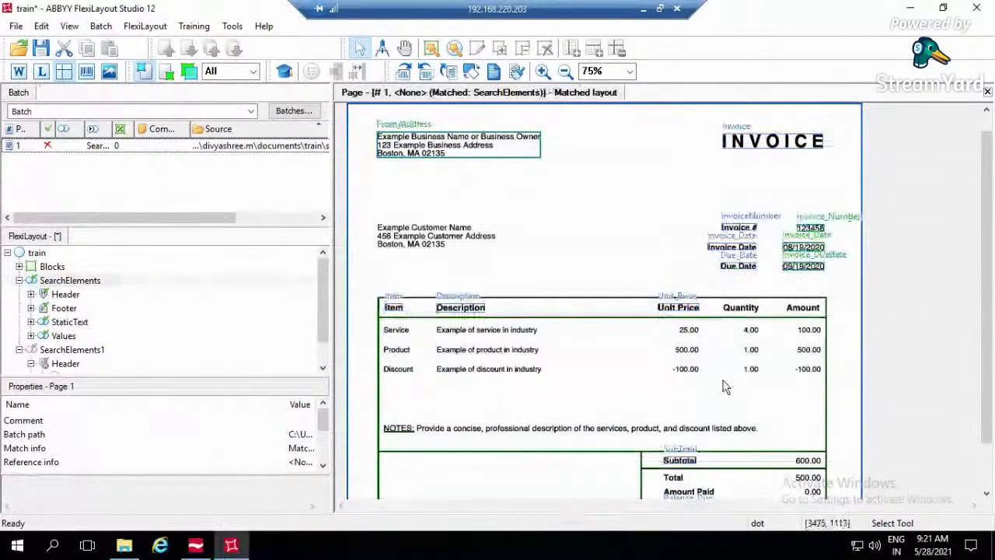
# - Add a new static text element to the StaticText group under SearchElements
pyautogui.scroll(-2, 990, 349)
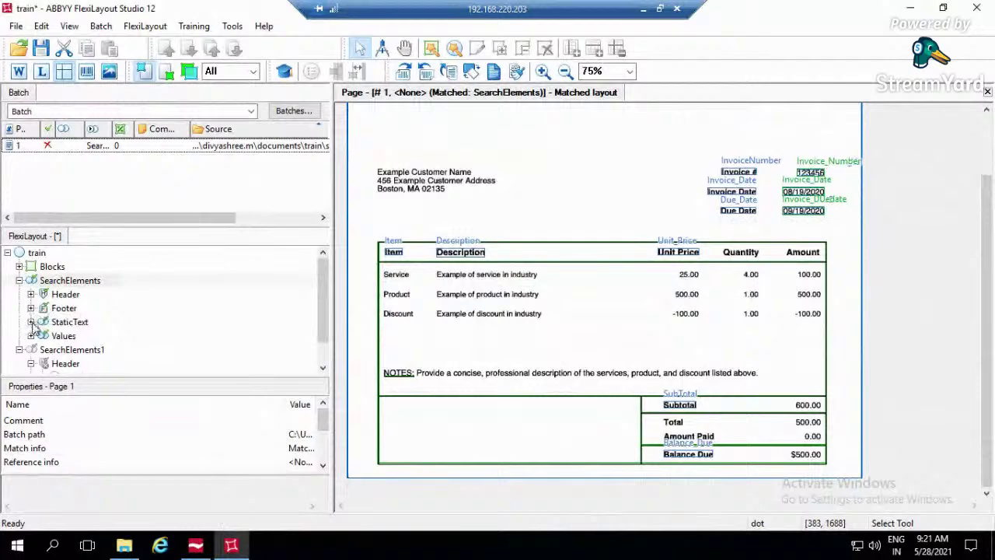
pyautogui.click(69, 322)
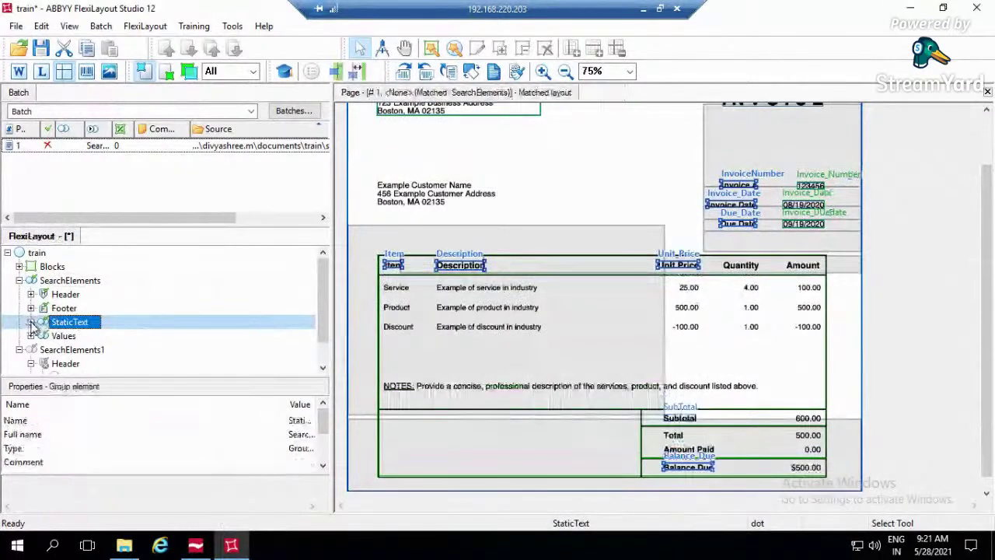
pyautogui.doubleClick(69, 322)
pyautogui.rightClick(77, 322)
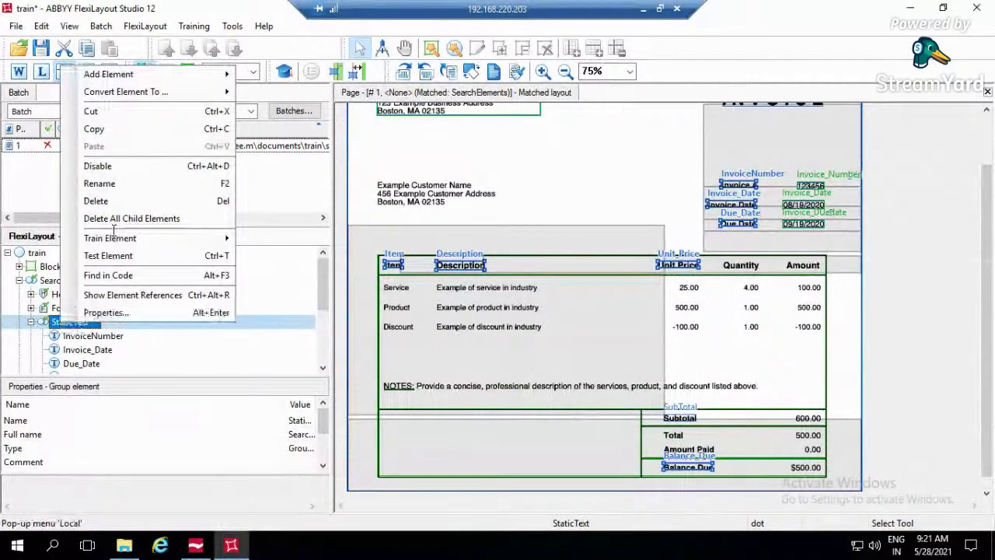
pyautogui.moveTo(125, 74)
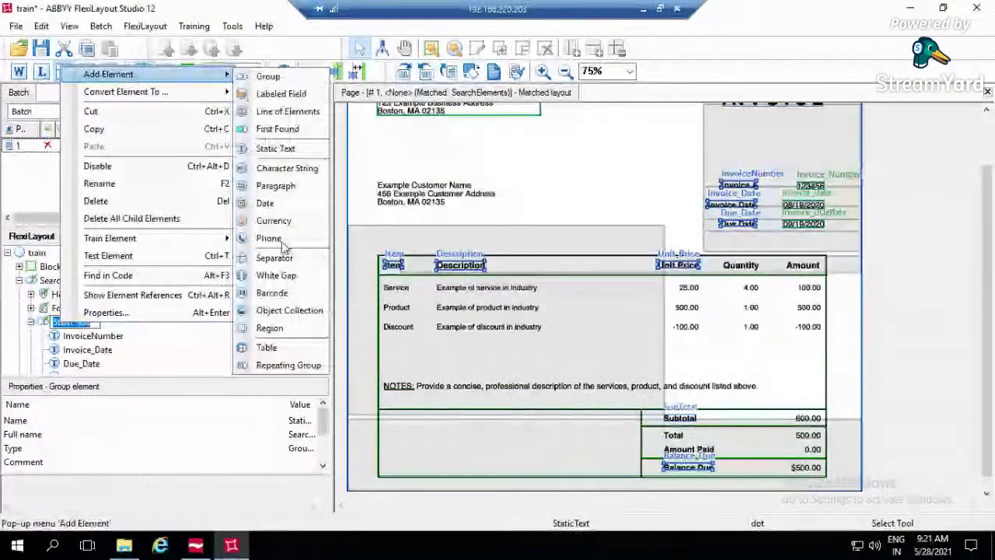
pyautogui.click(286, 150)
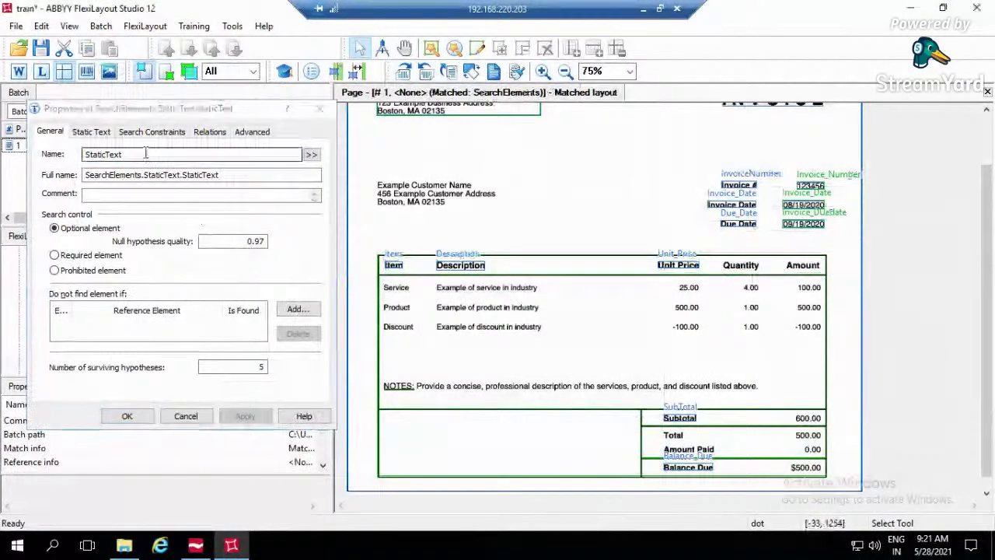
# - Name the new element Quality_head and set its number of surviving hypotheses to 1
pyautogui.write('Qual')
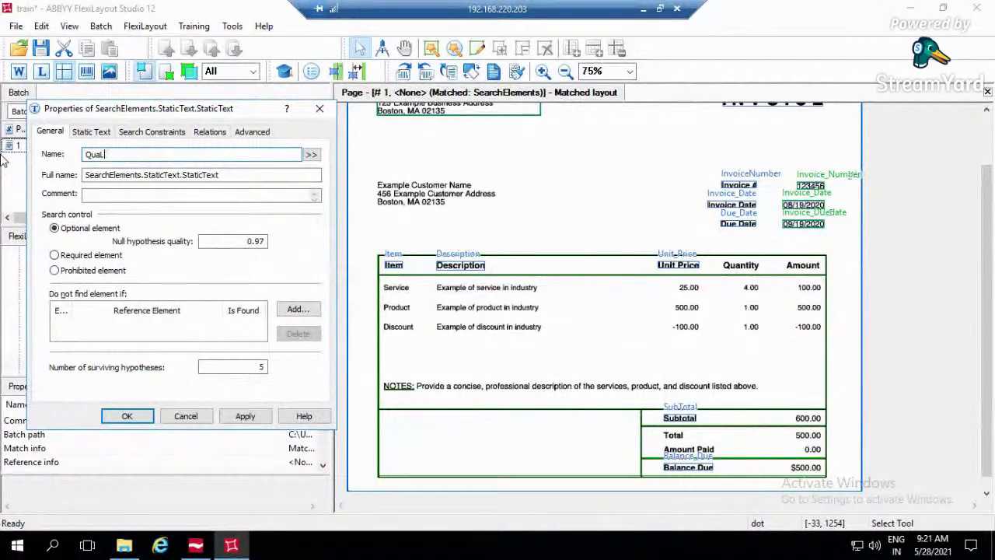
pyautogui.write('Qu')
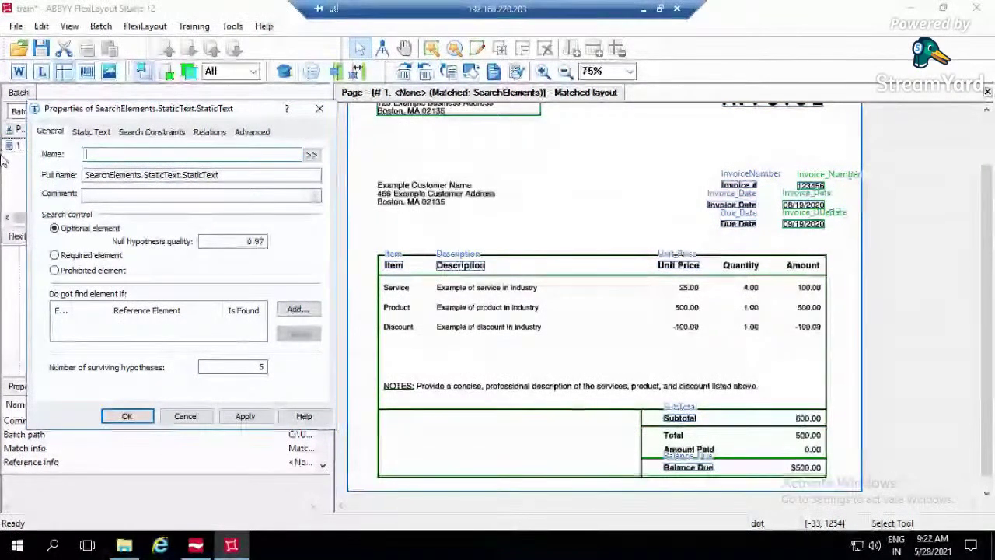
pyautogui.write('ality')
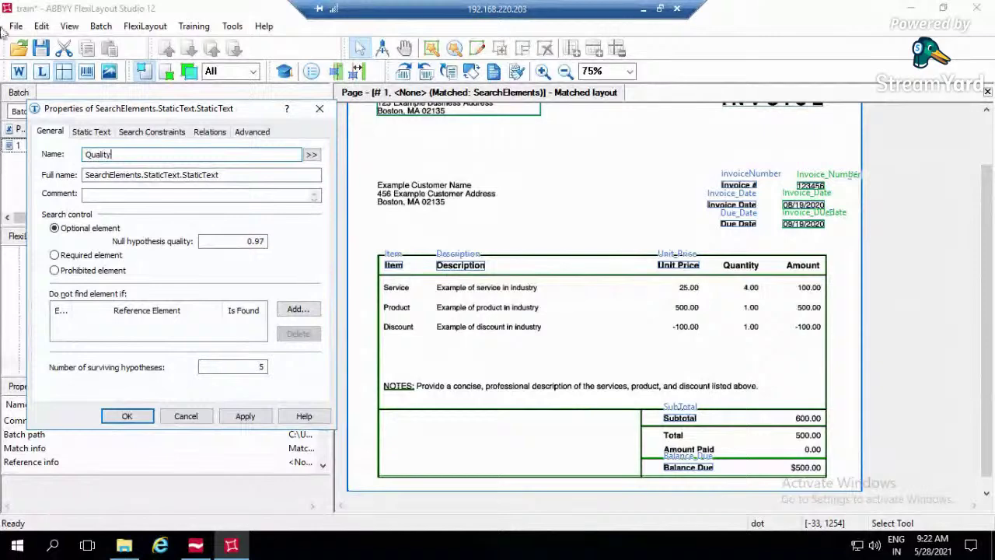
pyautogui.doubleClick(261, 367)
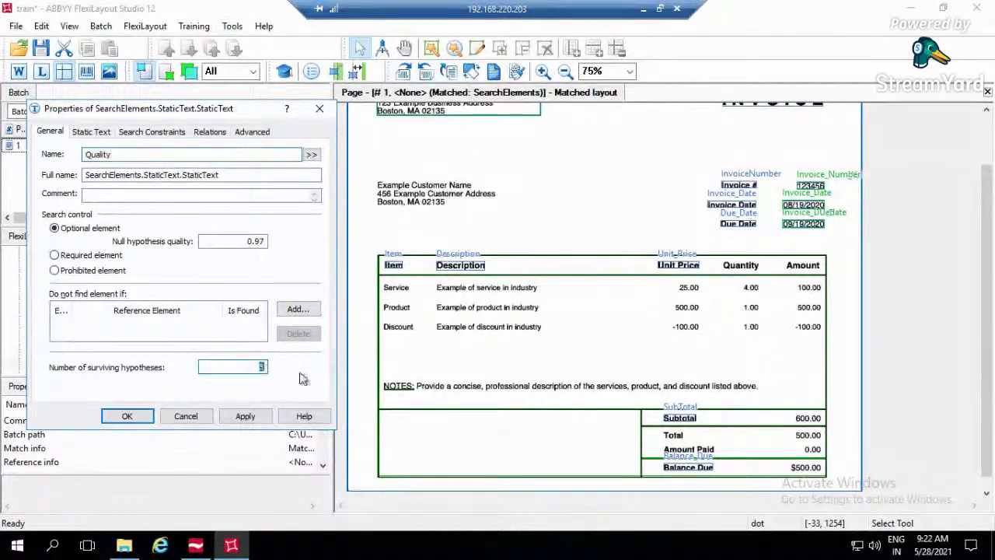
pyautogui.click(95, 136)
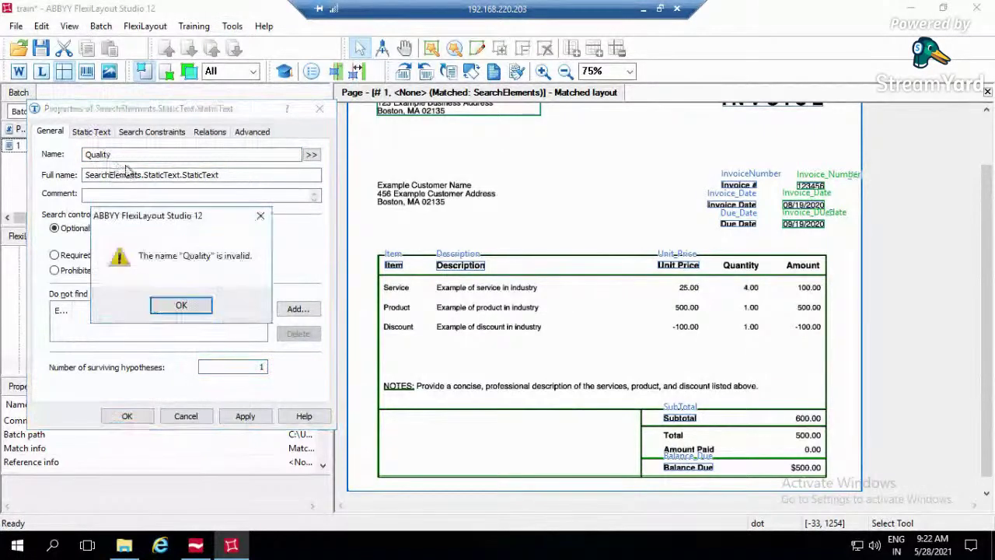
pyautogui.press('Return')
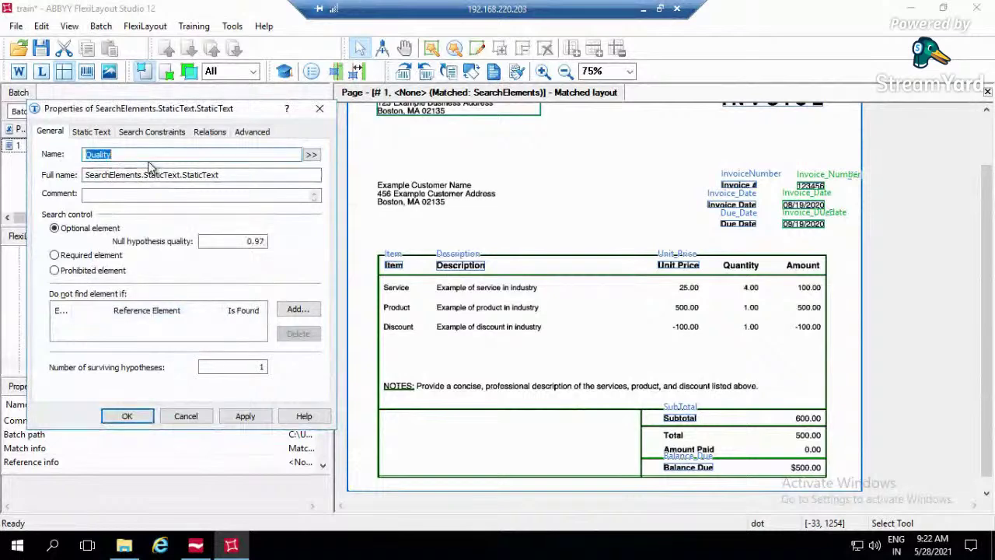
pyautogui.click(156, 160)
pyautogui.write('_head')
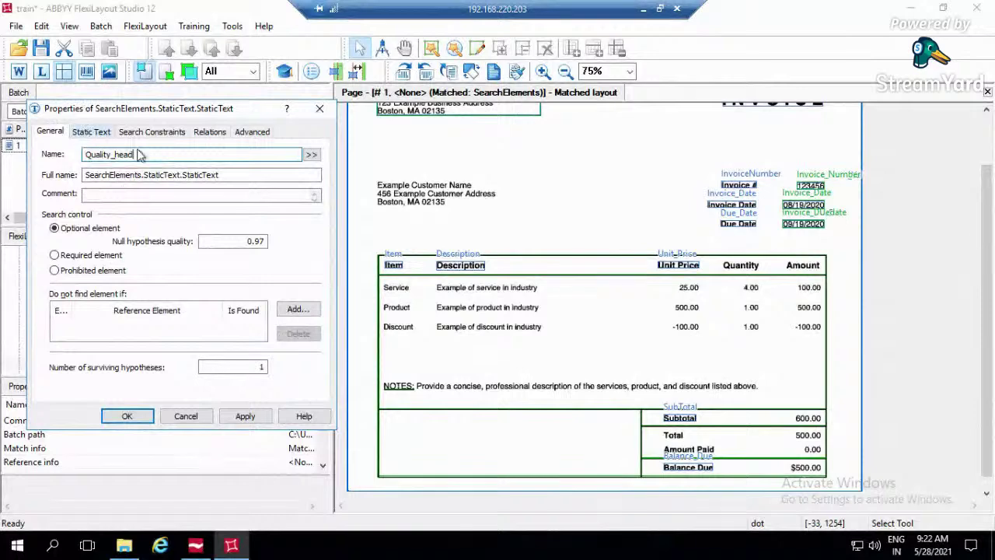
# - Set the new element's search text to Quantity
pyautogui.click(101, 133)
pyautogui.click(143, 178)
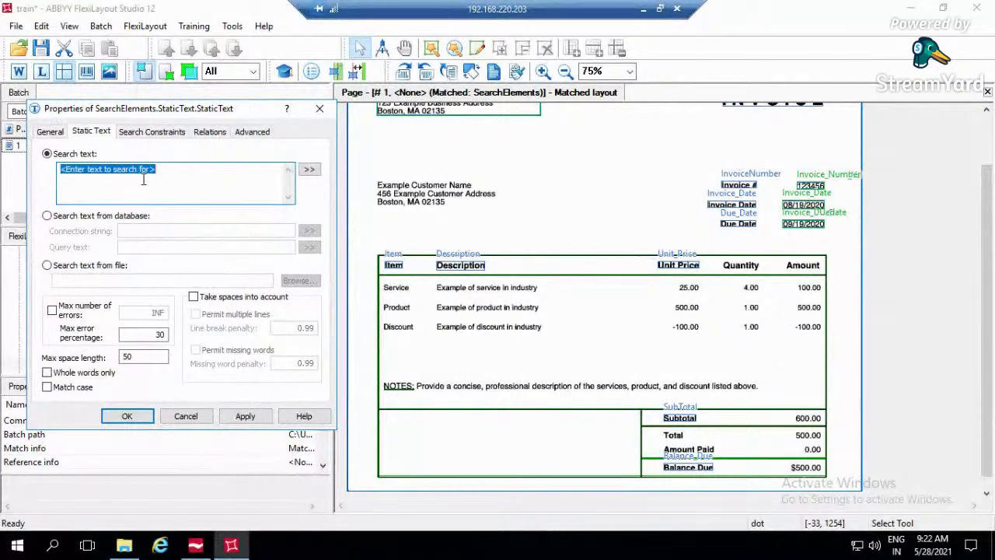
pyautogui.write('Quality')
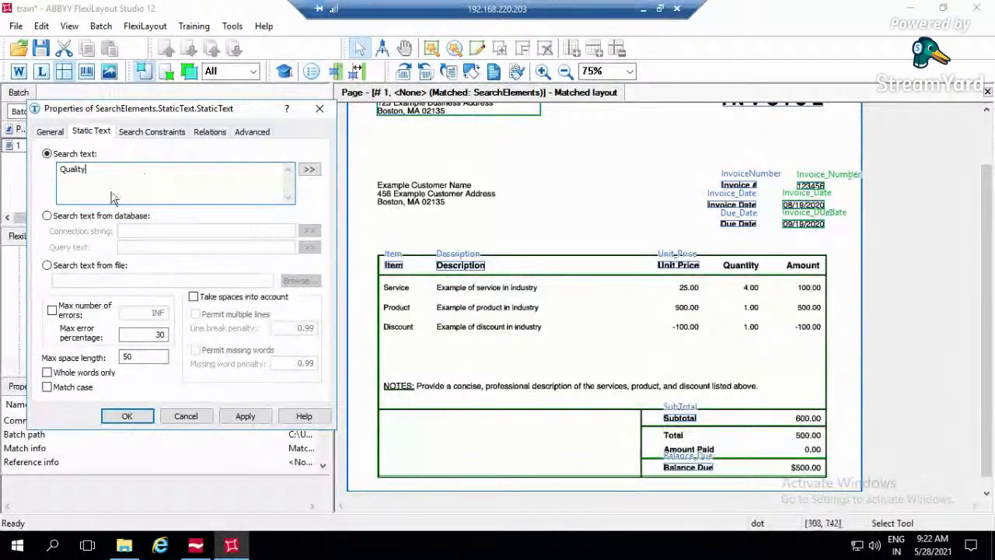
pyautogui.doubleClick(73, 168)
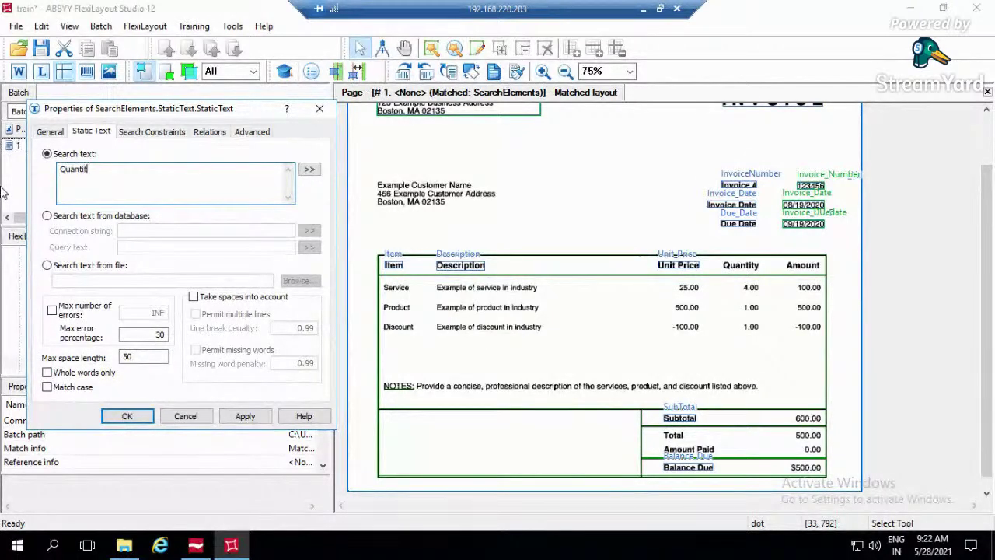
# - Add a relation placing the element's search area below the Bottom boundary of Due_Date in the StaticText group
pyautogui.click(160, 133)
pyautogui.click(208, 132)
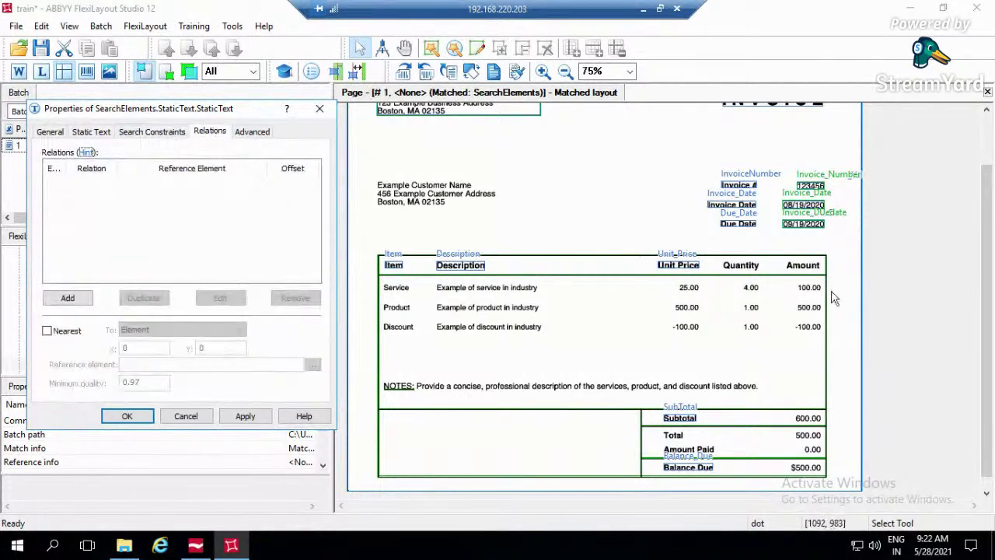
pyautogui.moveTo(713, 247)
pyautogui.mouseDown()
pyautogui.moveTo(777, 291)
pyautogui.moveTo(755, 285)
pyautogui.mouseUp()
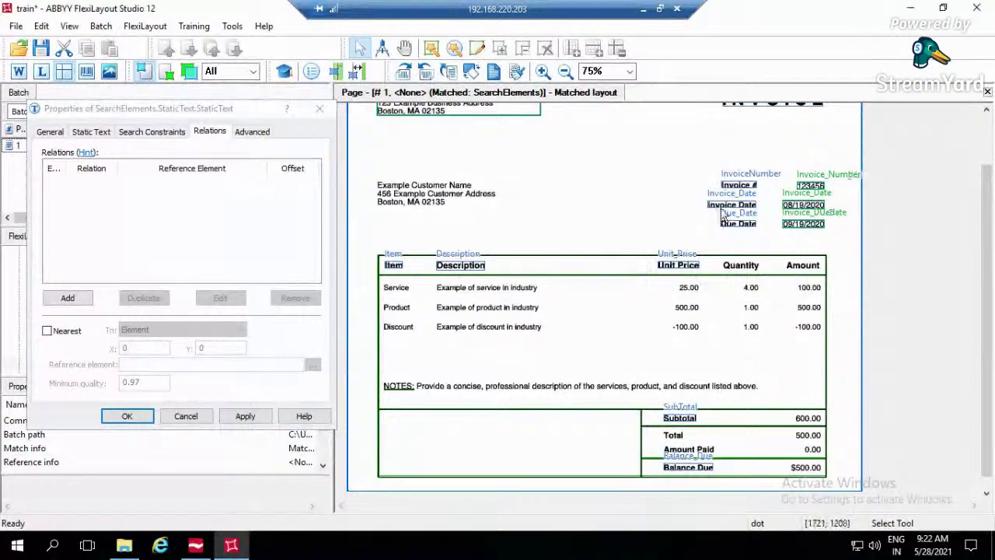
pyautogui.click(660, 267)
pyautogui.click(68, 298)
pyautogui.click(70, 252)
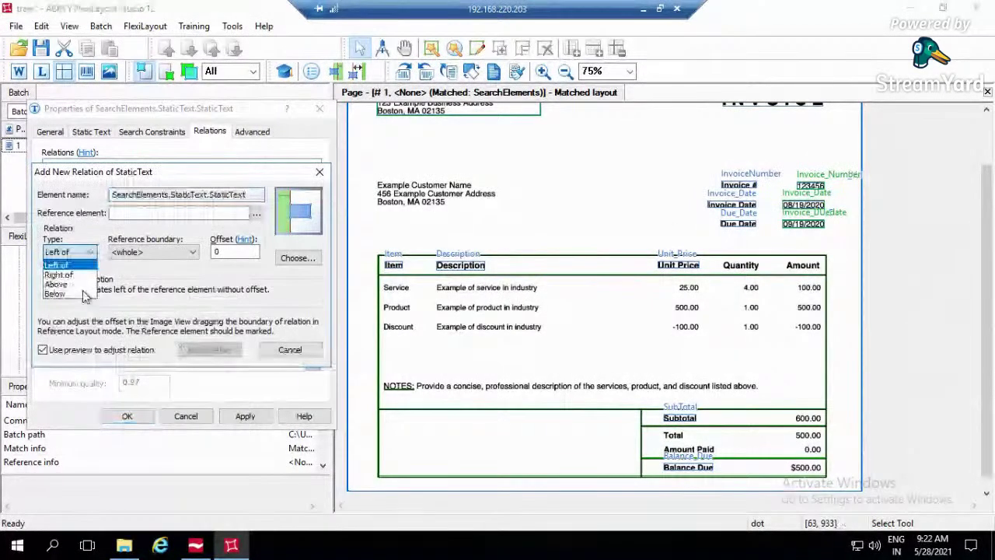
pyautogui.click(82, 293)
pyautogui.click(154, 251)
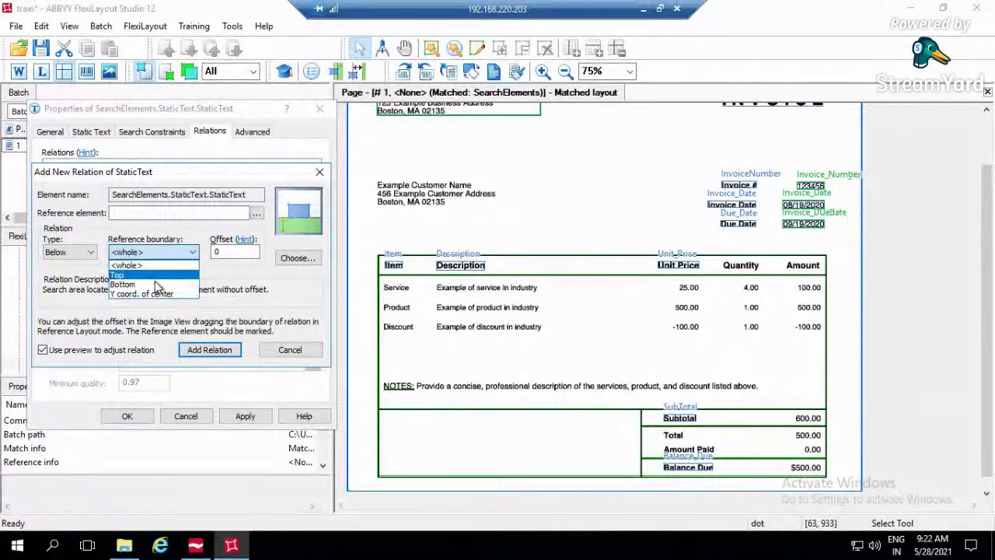
pyautogui.click(156, 285)
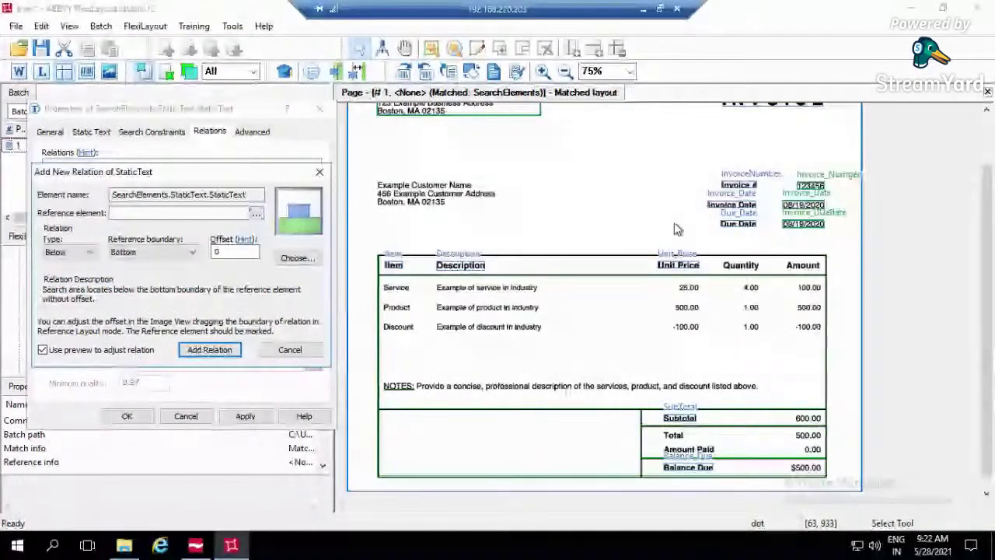
pyautogui.click(256, 213)
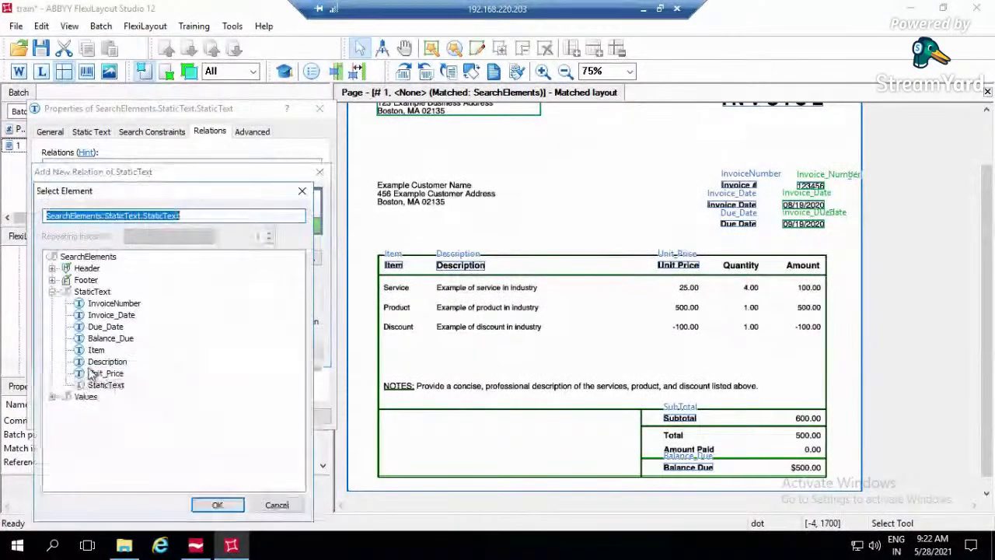
pyautogui.click(106, 328)
pyautogui.click(205, 505)
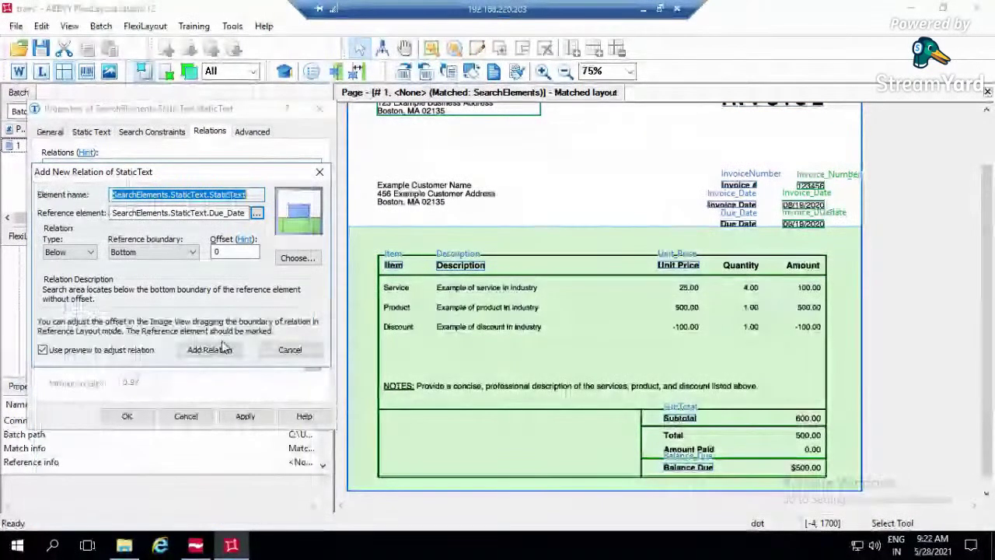
pyautogui.click(210, 350)
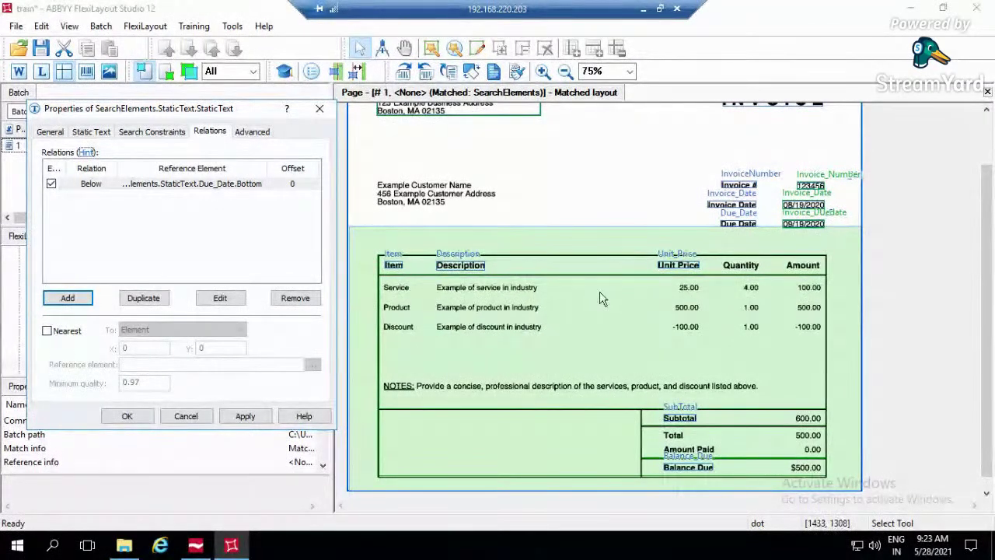
pyautogui.click(254, 72)
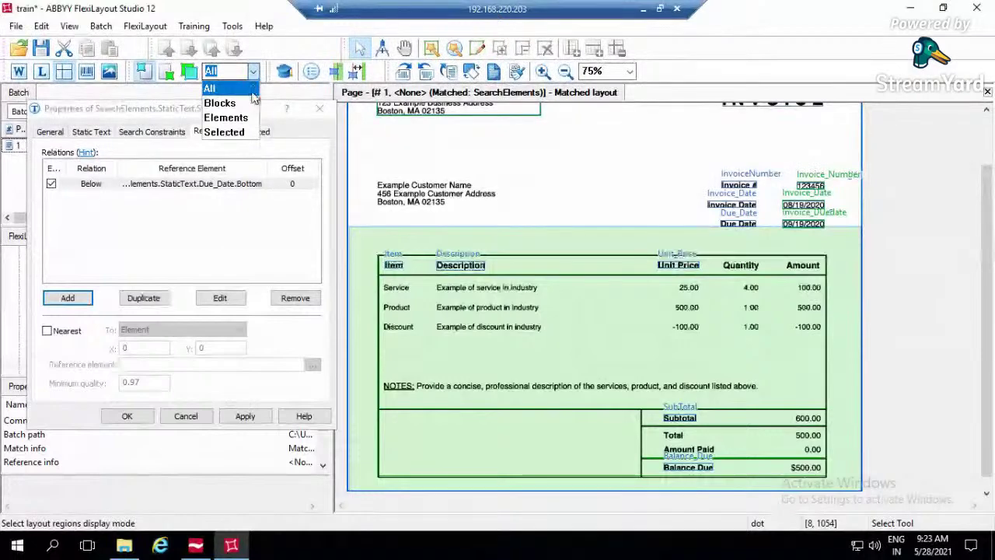
pyautogui.click(252, 89)
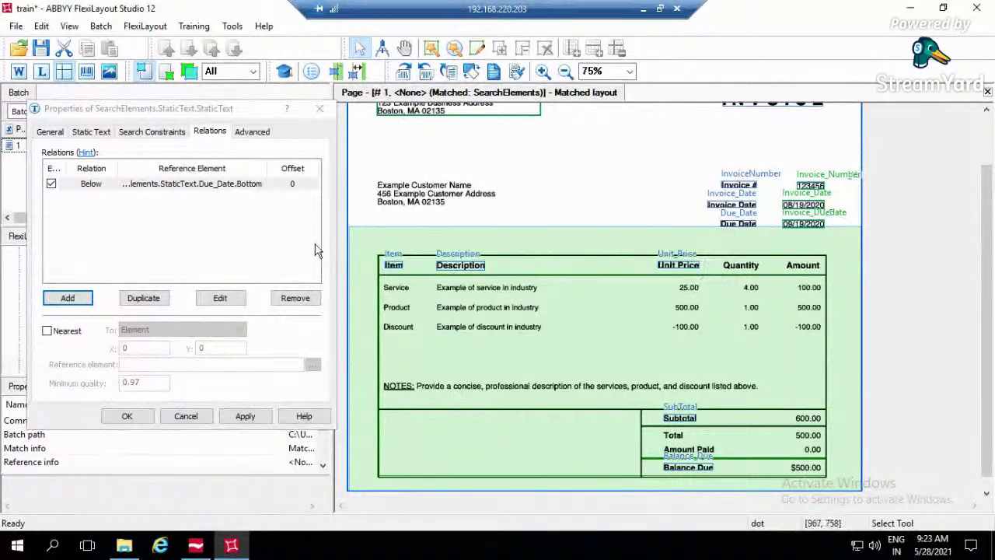
pyautogui.click(173, 271)
# - Add a relation placing the element's search area above the Top boundary of the Footer
pyautogui.click(77, 304)
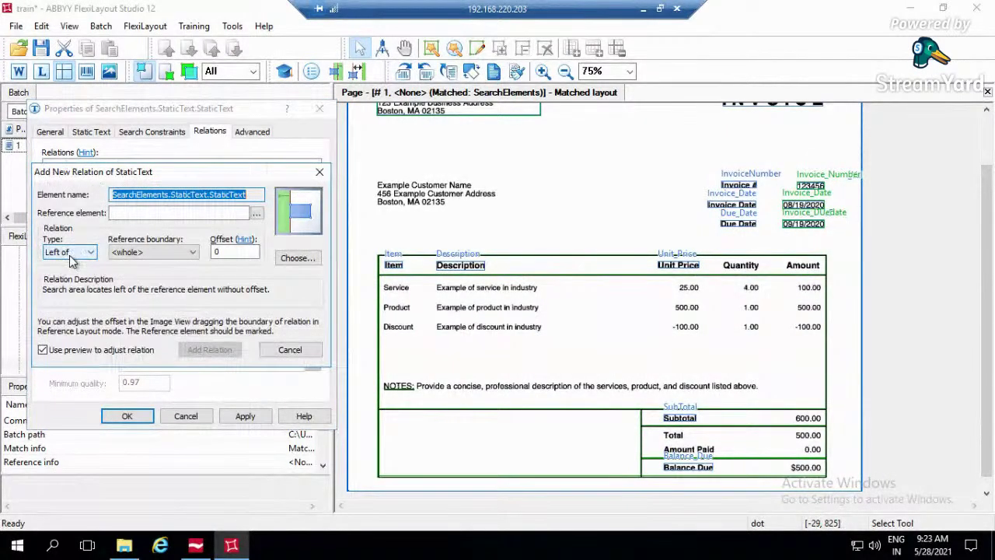
pyautogui.click(72, 259)
pyautogui.click(61, 284)
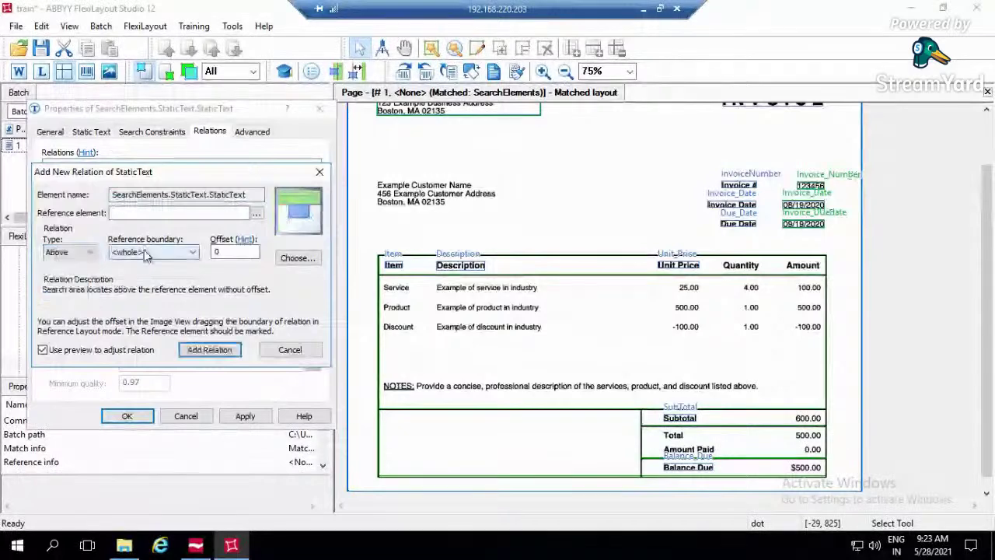
pyautogui.click(146, 253)
pyautogui.click(146, 265)
pyautogui.click(147, 252)
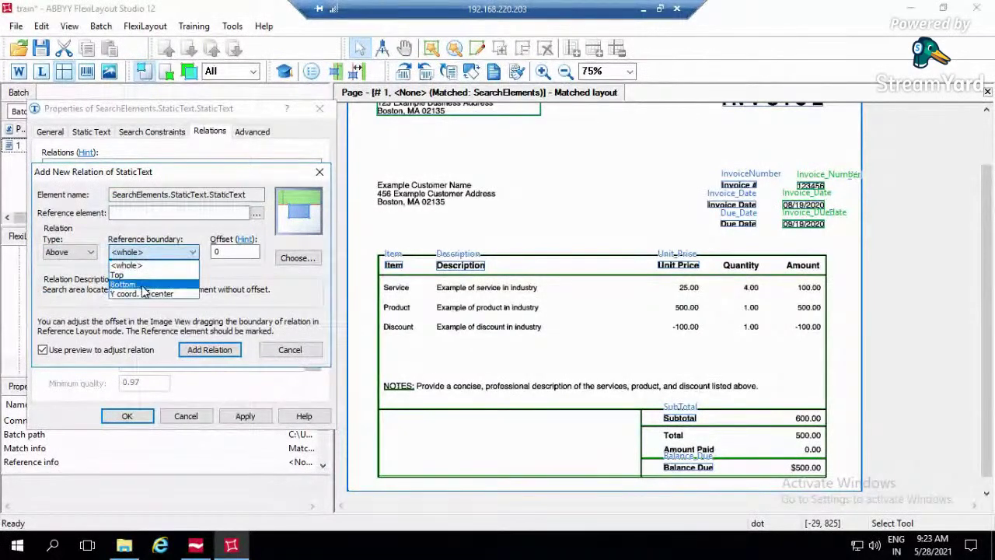
pyautogui.click(123, 270)
pyautogui.click(140, 253)
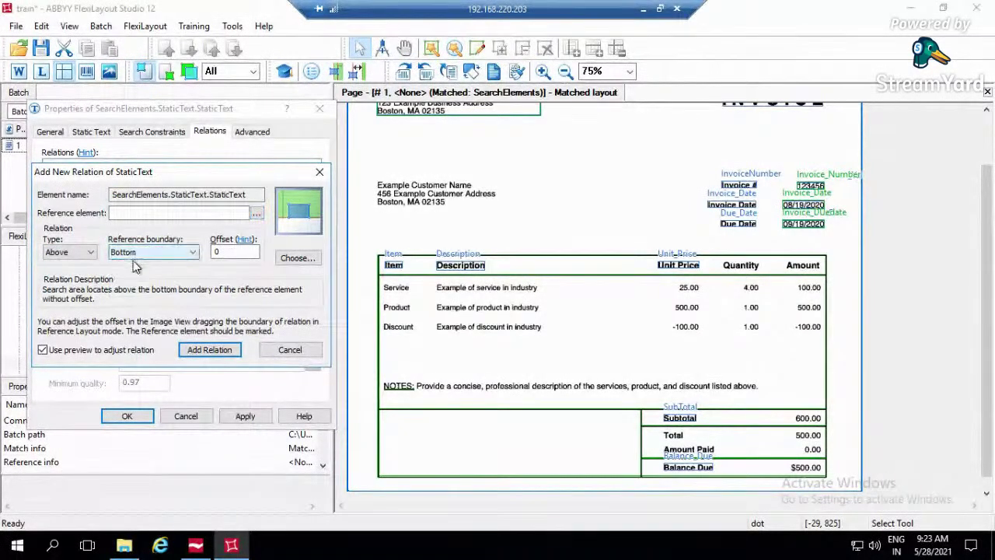
pyautogui.click(129, 274)
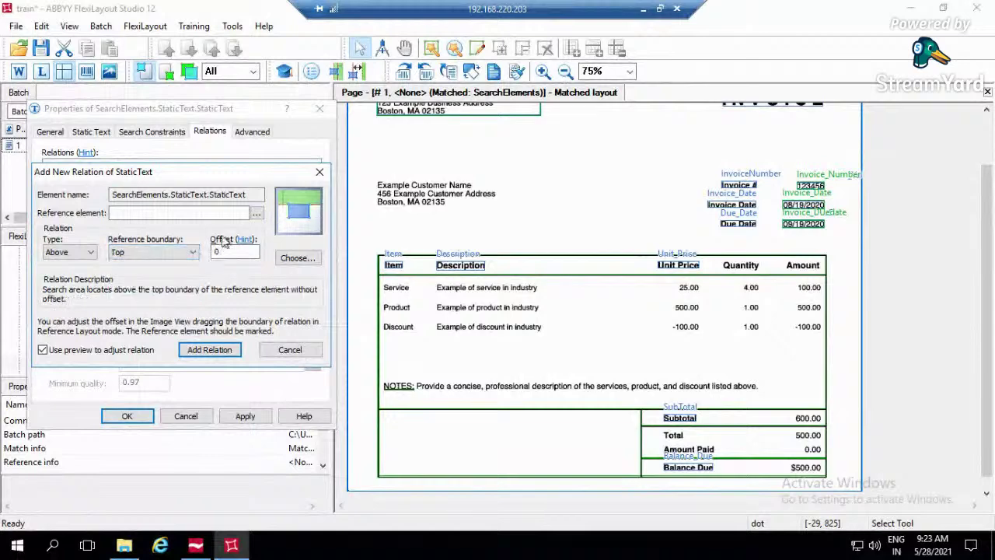
pyautogui.click(256, 214)
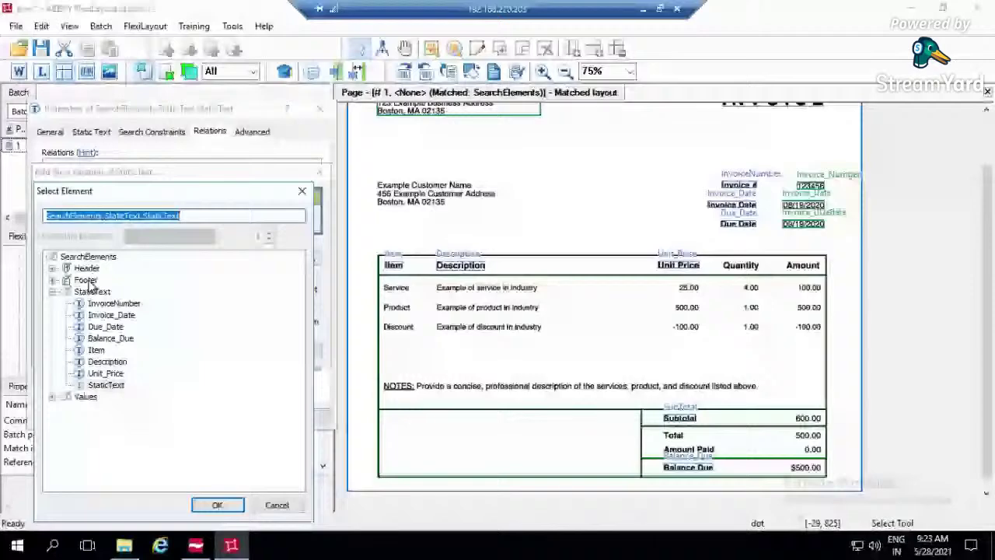
pyautogui.click(87, 281)
pyautogui.click(217, 505)
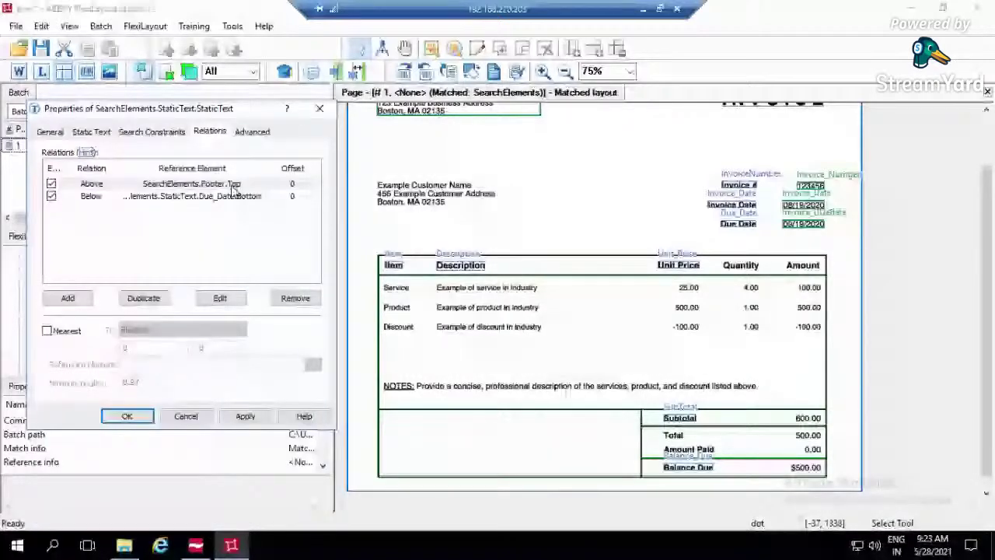
# - Add a relation placing the element's search area above the Bottom boundary of Unit_Price in the StaticText group, with an offset of -25
pyautogui.click(232, 196)
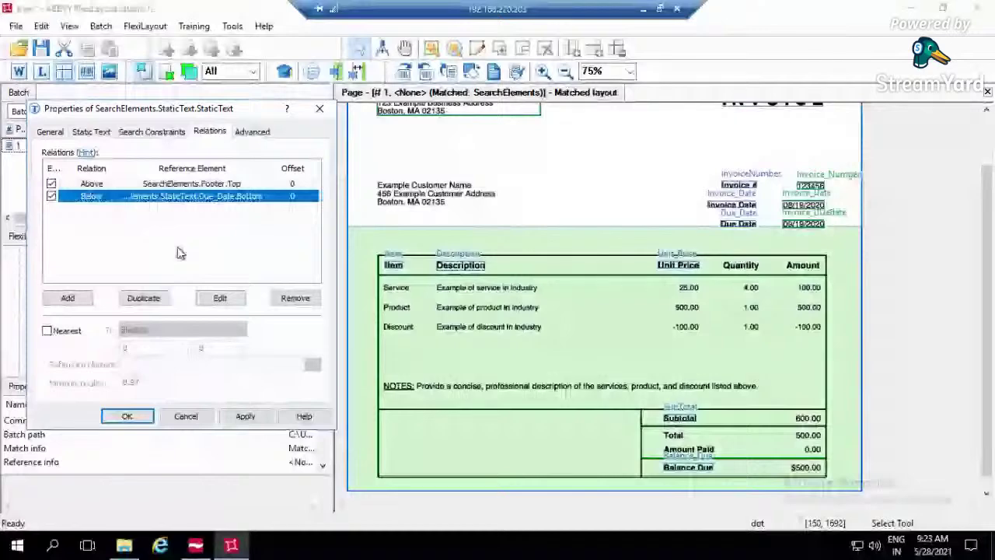
pyautogui.click(74, 301)
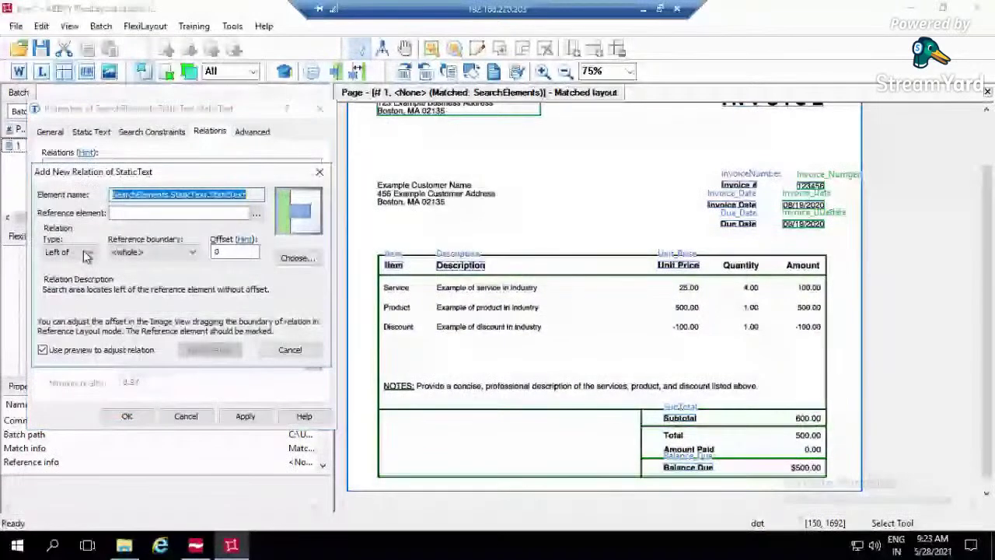
pyautogui.scroll(2, 87, 256)
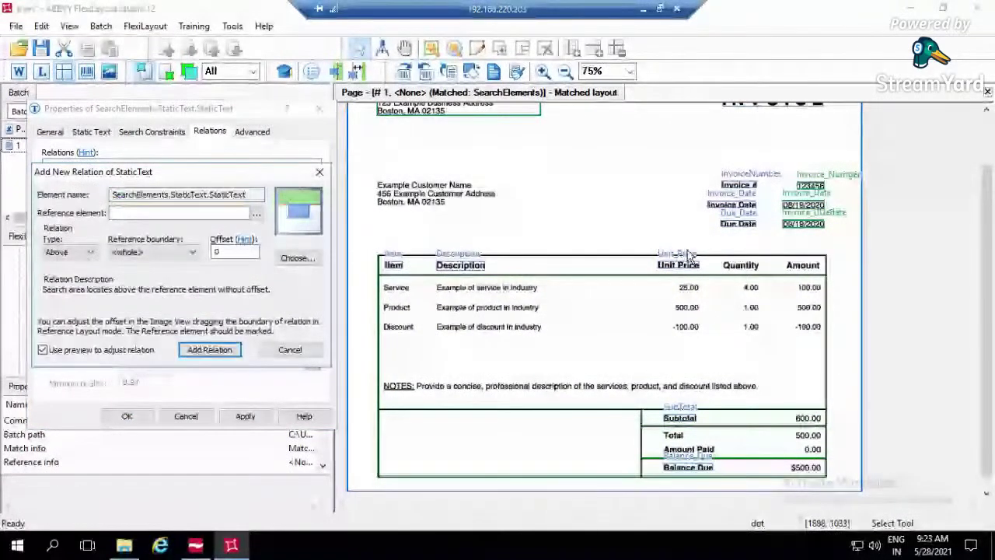
pyautogui.moveTo(699, 253); pyautogui.dragTo(830, 278)
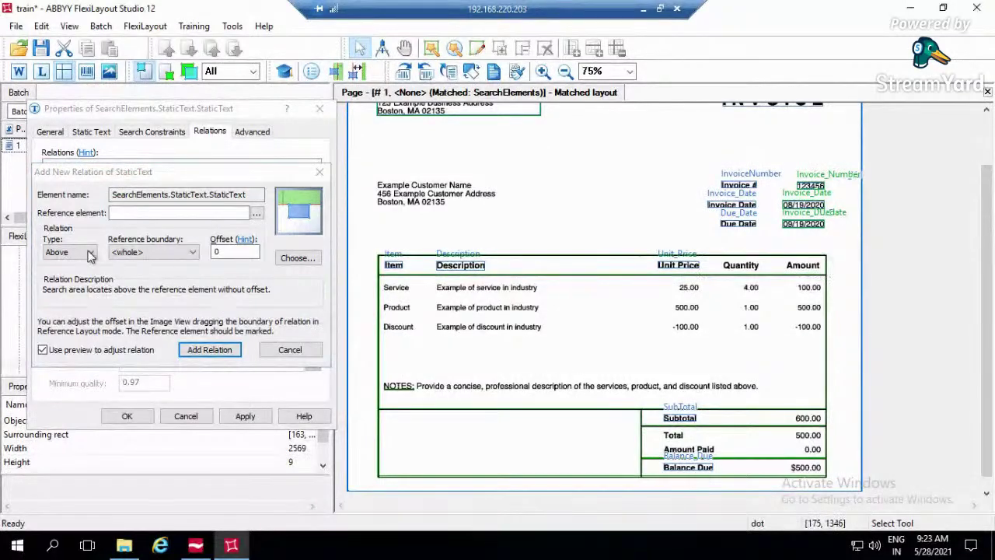
pyautogui.click(132, 252)
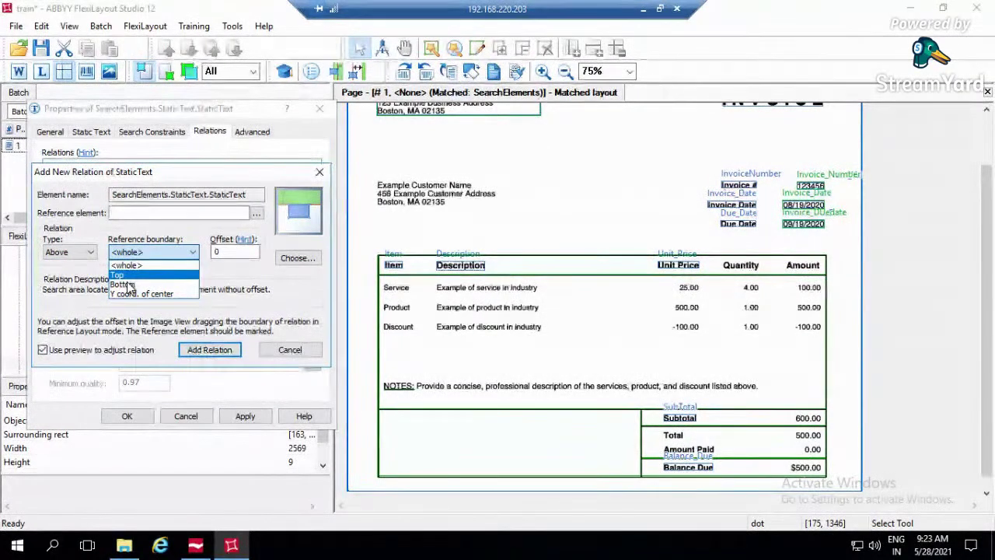
pyautogui.click(124, 284)
pyautogui.click(256, 212)
pyautogui.click(108, 375)
pyautogui.click(210, 505)
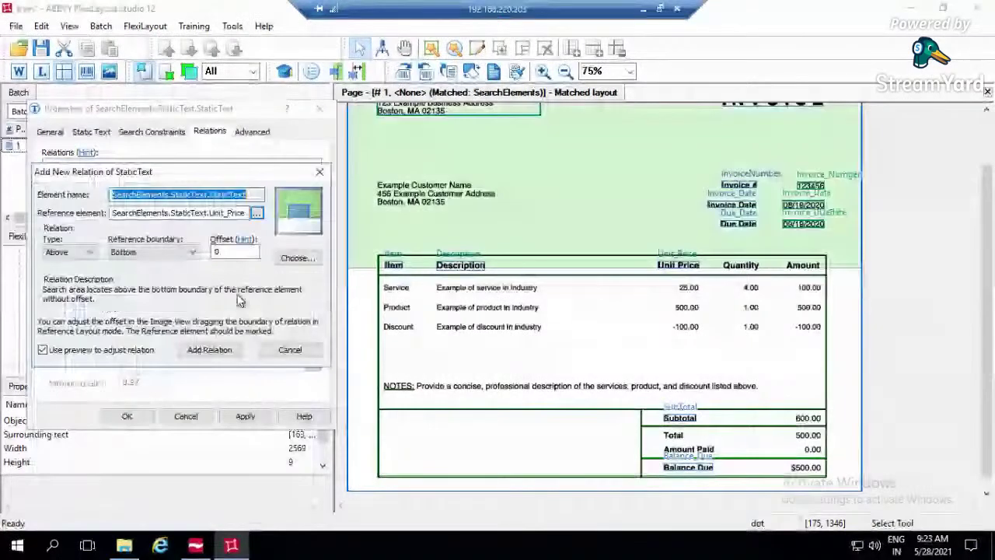
pyautogui.write('-25')
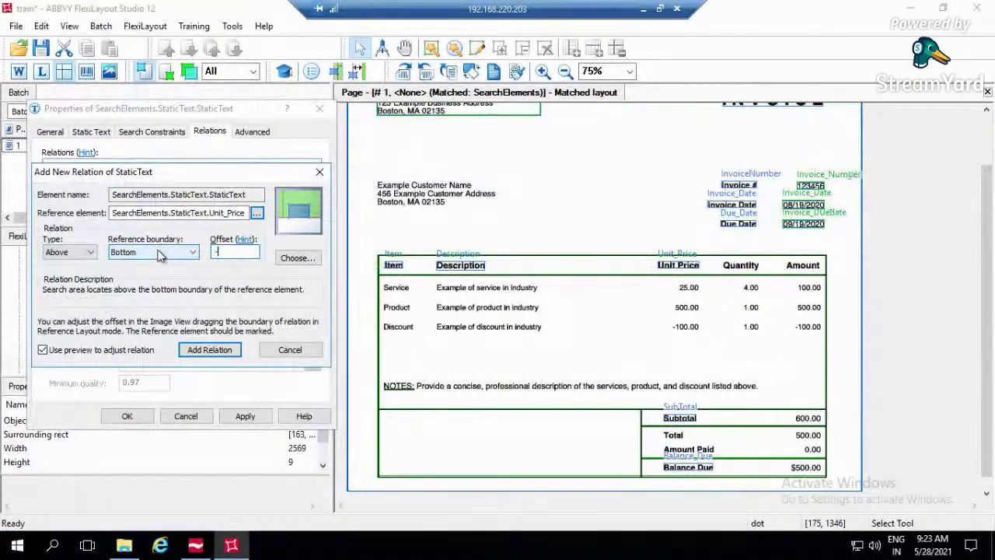
pyautogui.click(209, 350)
# - Duplicate the Unit_Price relation and change one copy to Below the Top boundary, keeping the -25 offset
pyautogui.click(175, 212)
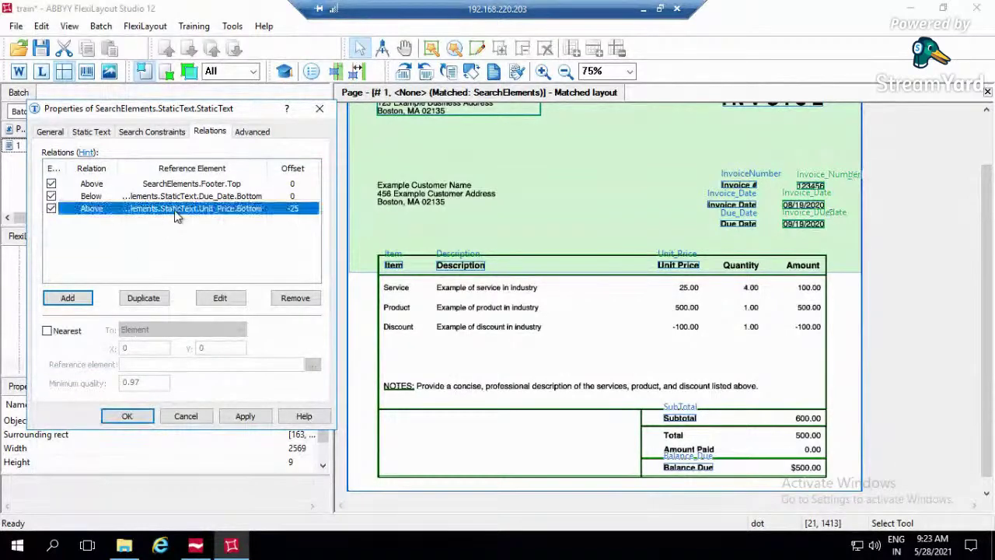
pyautogui.moveTo(174, 211); pyautogui.dragTo(196, 221)
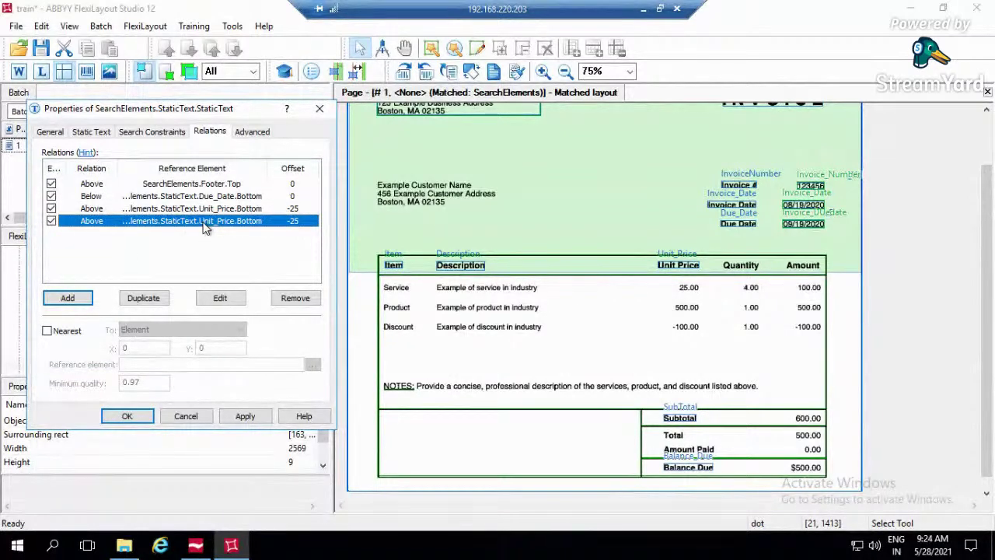
pyautogui.doubleClick(204, 223)
pyautogui.click(70, 252)
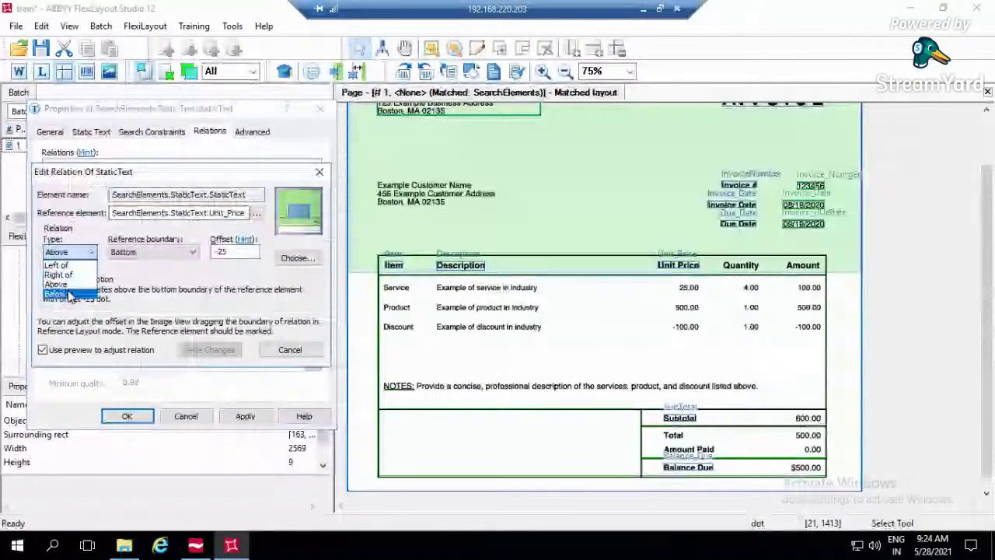
pyautogui.click(56, 294)
pyautogui.click(153, 252)
pyautogui.click(128, 269)
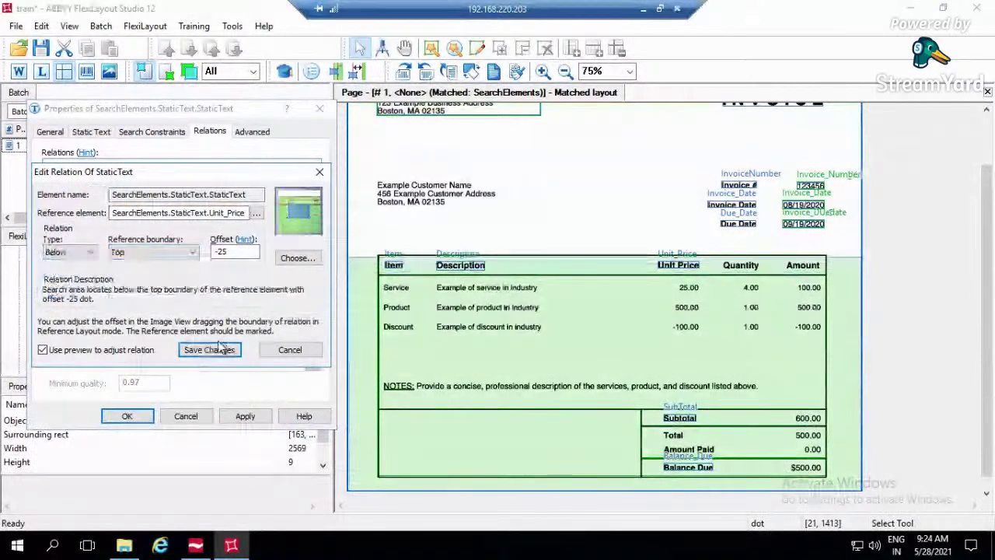
pyautogui.click(224, 349)
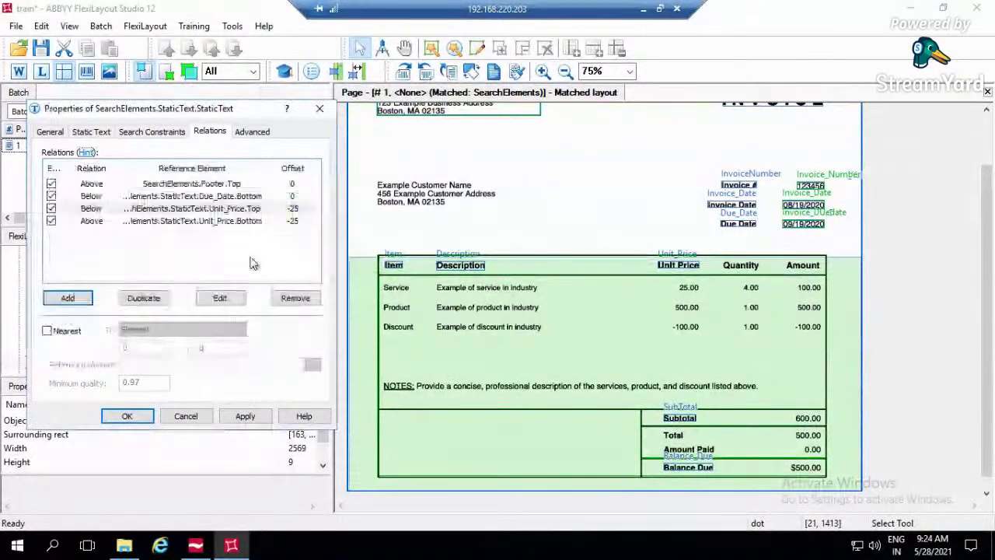
# - Preview the combined search area of all four relations on the invoice page
pyautogui.click(218, 187)
pyautogui.hotkey('shift', 'Down')
pyautogui.hotkey('shift', 'Down')
pyautogui.hotkey('shift', 'Down')
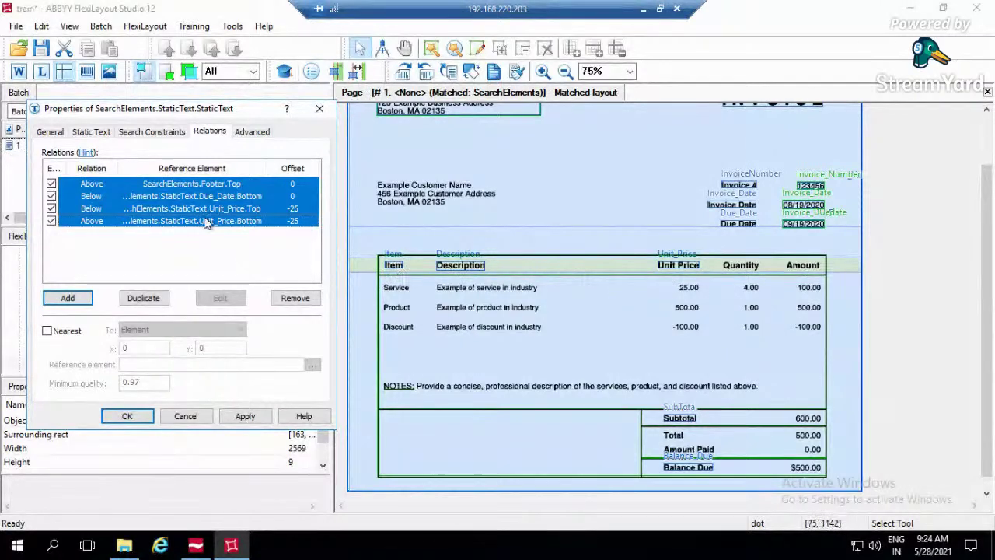
pyautogui.click(163, 263)
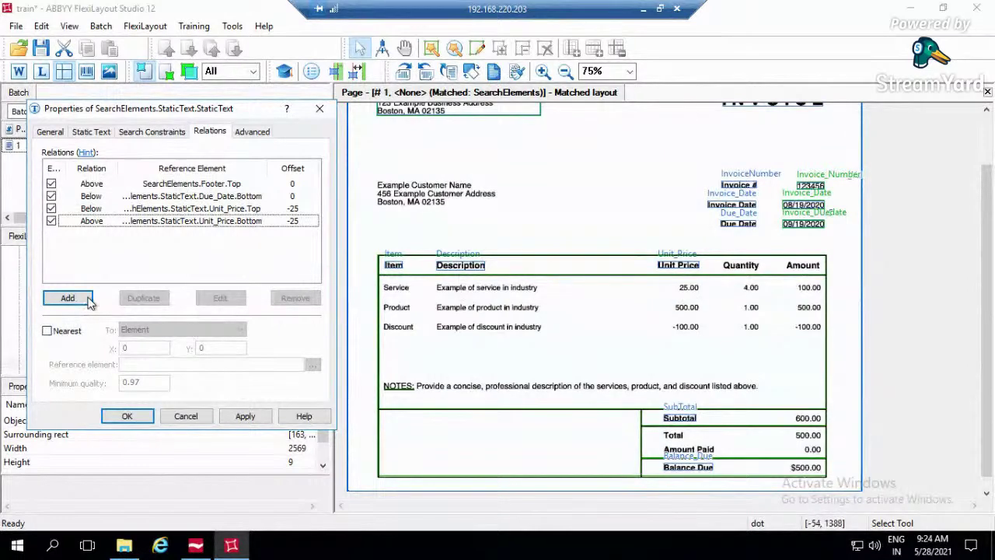
# - Add a relation placing the search area right of the Right boundary of Unit_Price, and confirm the element's properties
pyautogui.click(85, 300)
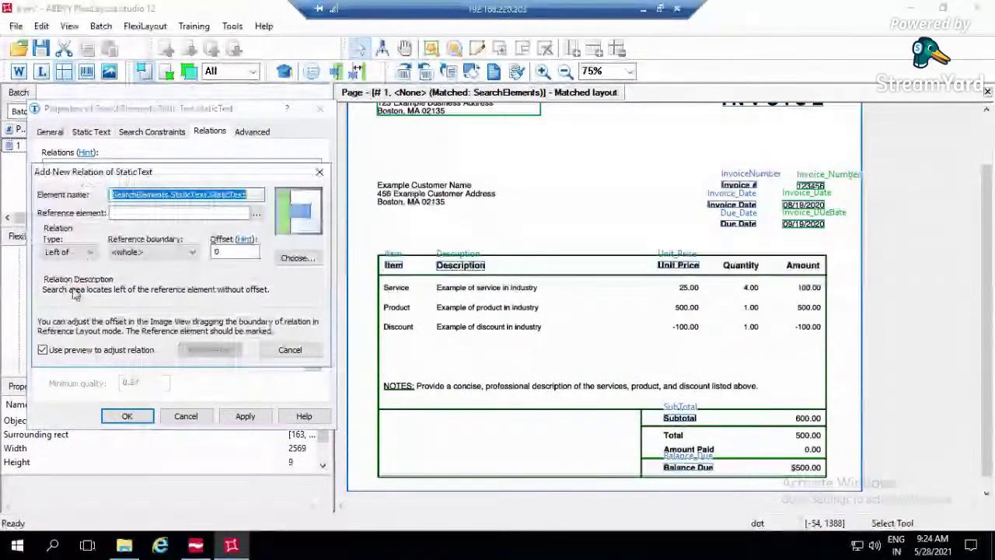
pyautogui.click(87, 253)
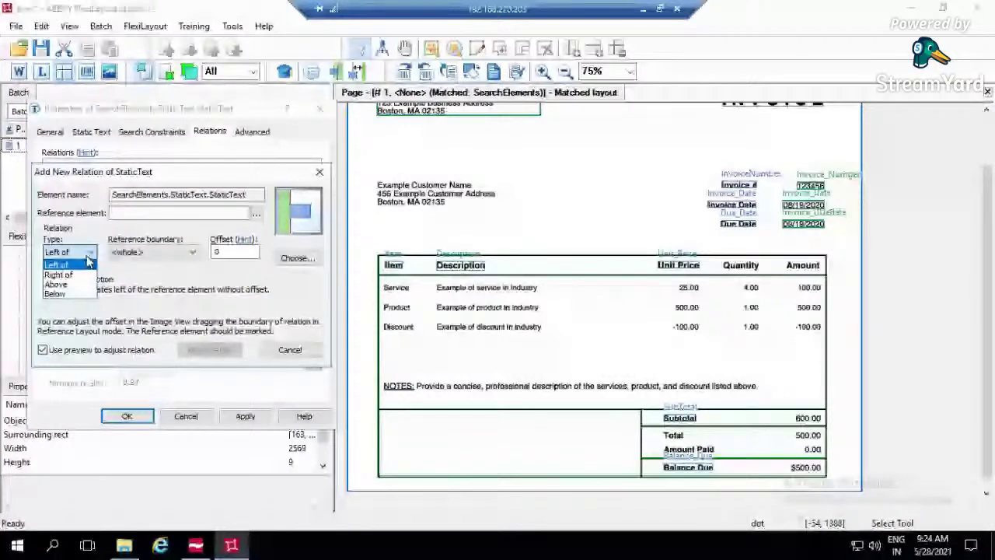
pyautogui.click(87, 264)
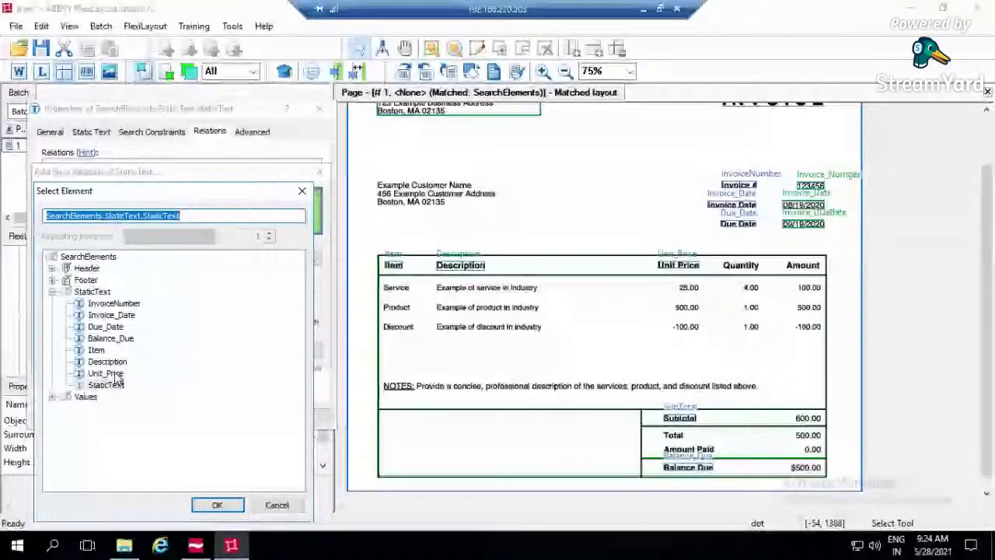
pyautogui.click(109, 374)
pyautogui.click(217, 504)
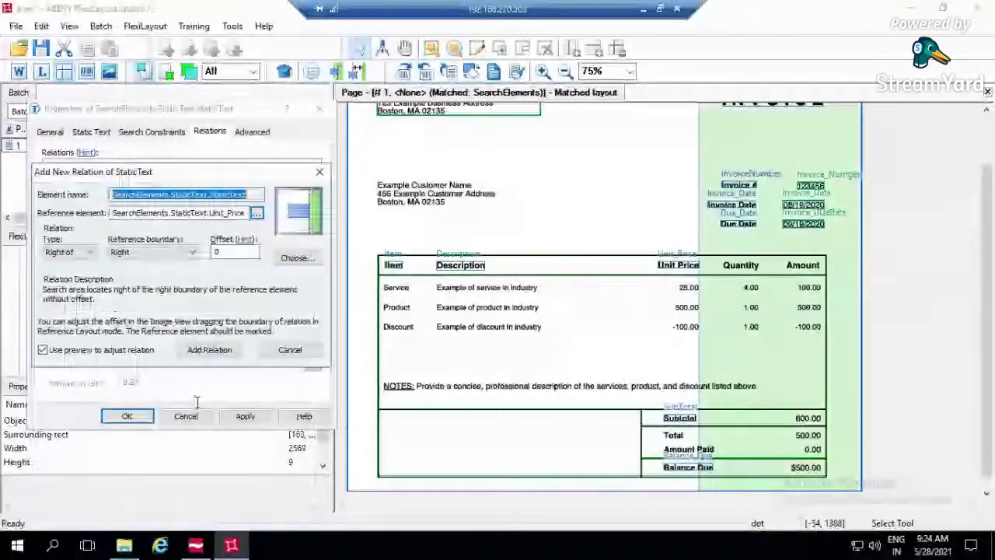
pyautogui.click(244, 415)
pyautogui.click(127, 416)
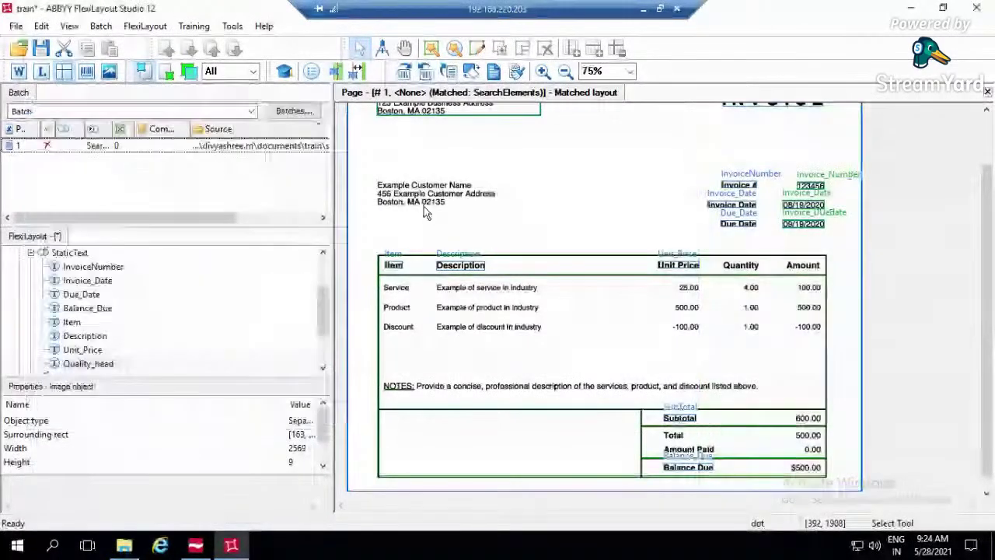
# - Save the project and match the batch page against the updated FlexiLayout
pyautogui.hotkey('ctrl', 's')
pyautogui.click(288, 148)
pyautogui.doubleClick(288, 149)
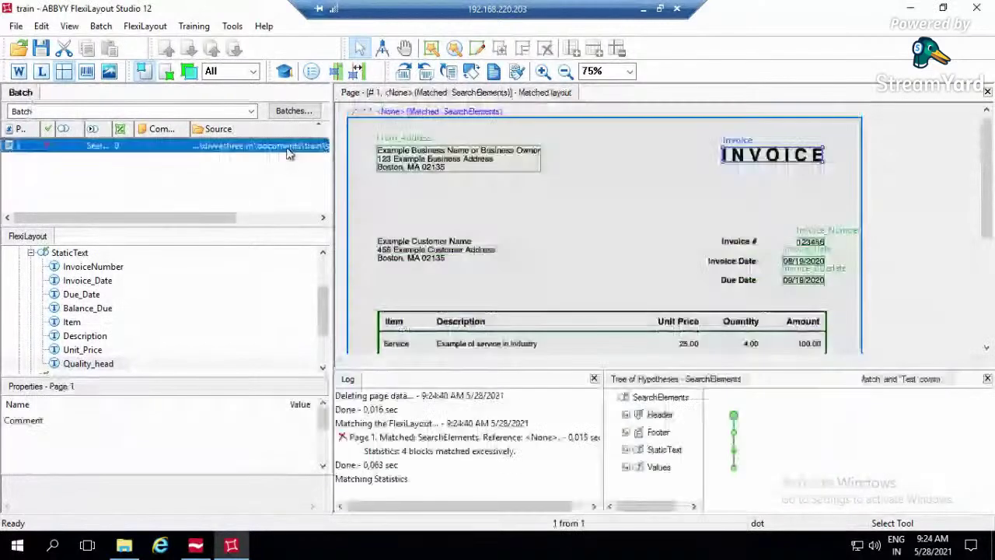
# - Examine the matched regions and search areas of Quality_head, Item and the whole StaticText group on the invoice
pyautogui.click(82, 364)
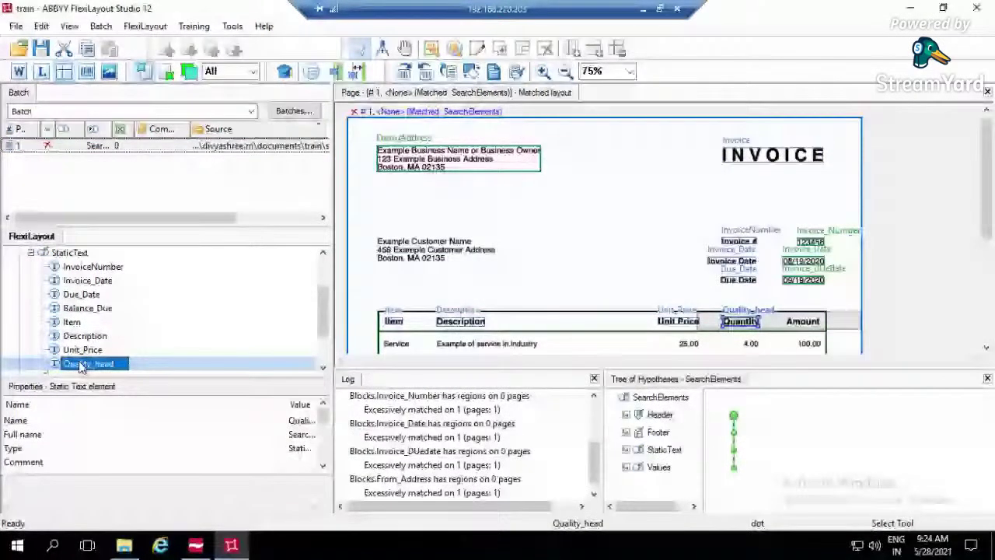
pyautogui.click(82, 365)
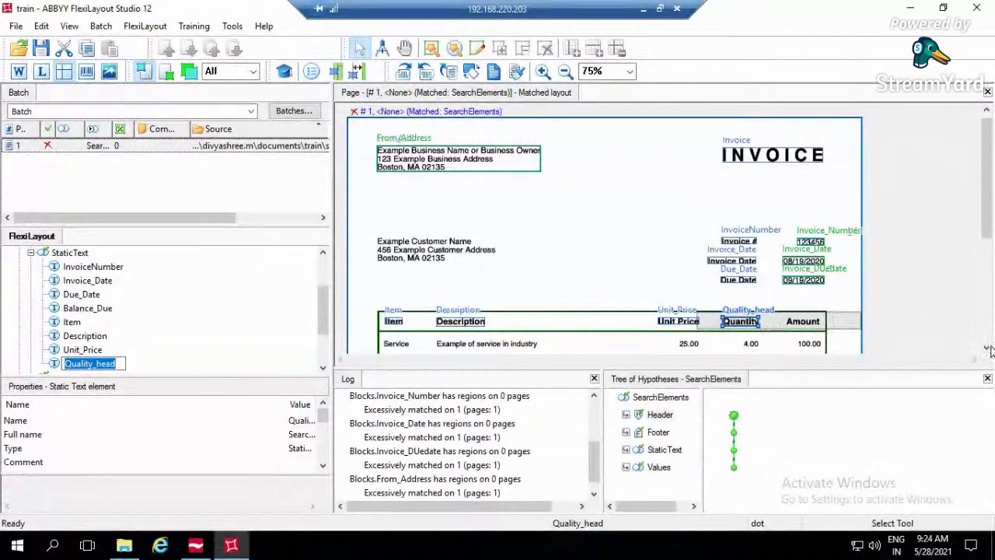
pyautogui.scroll(-5, 989, 351)
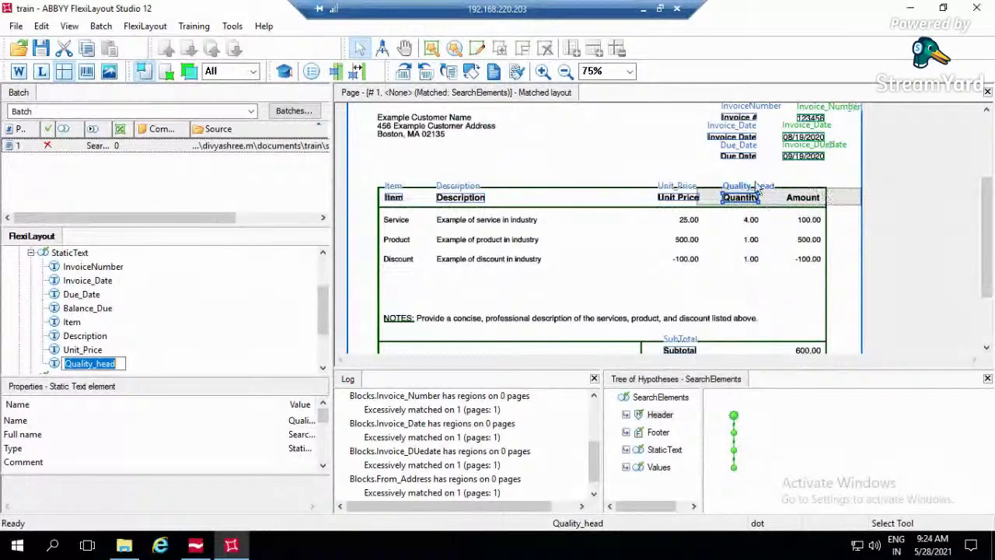
pyautogui.scroll(3, 911, 273)
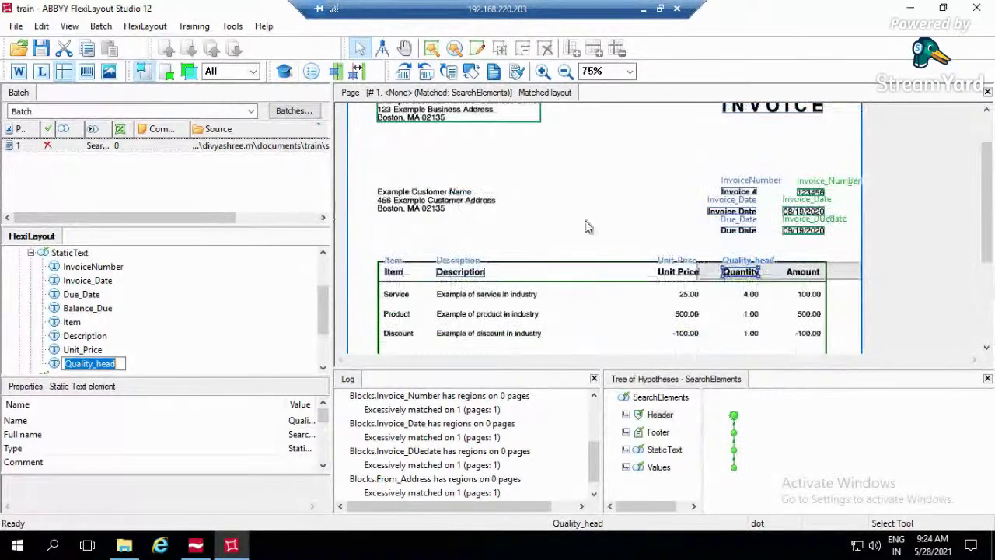
pyautogui.scroll(-6, 923, 256)
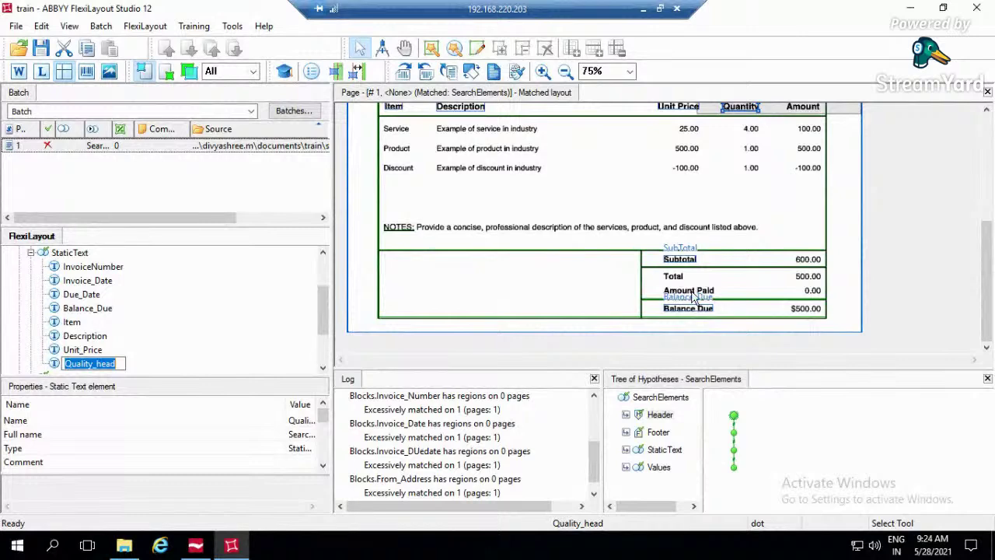
pyautogui.click(71, 322)
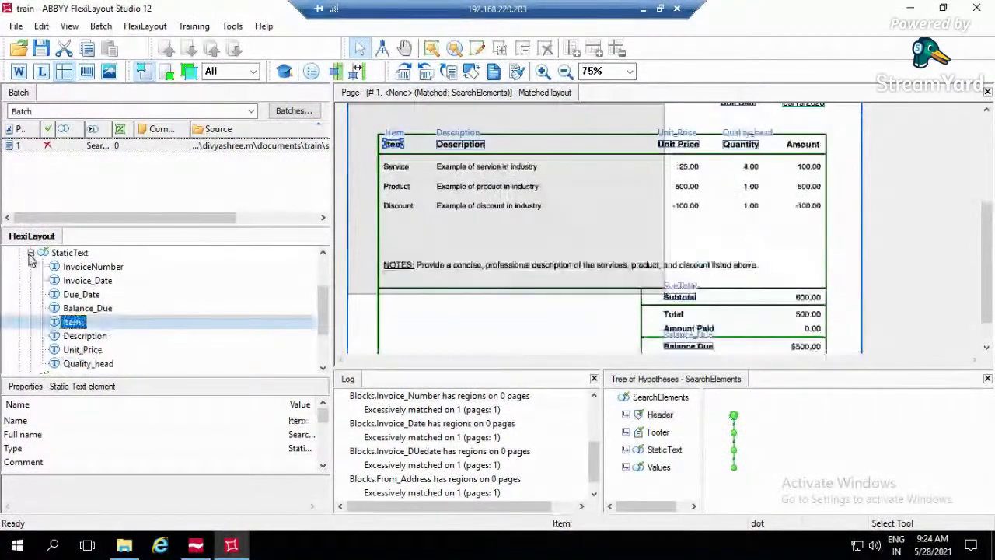
pyautogui.click(30, 254)
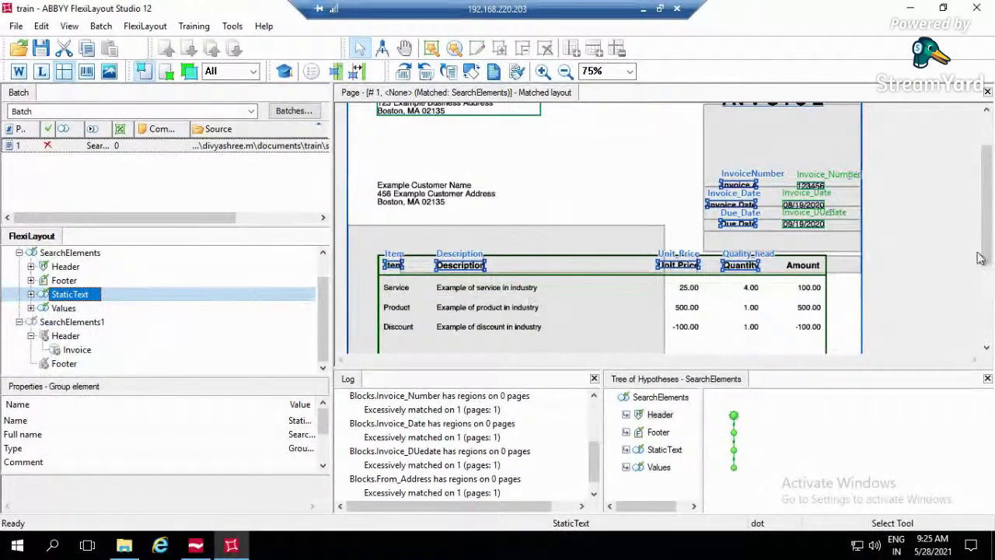
pyautogui.moveTo(981, 258); pyautogui.dragTo(982, 320)
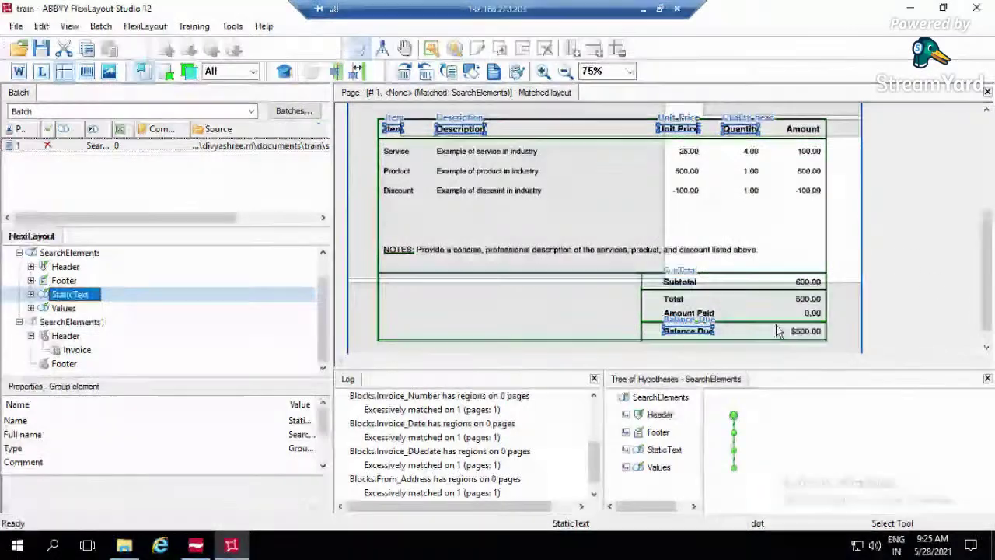
# - Add a Character String element named SubTotal_val to the Values group
pyautogui.doubleClick(34, 309)
pyautogui.rightClick(56, 309)
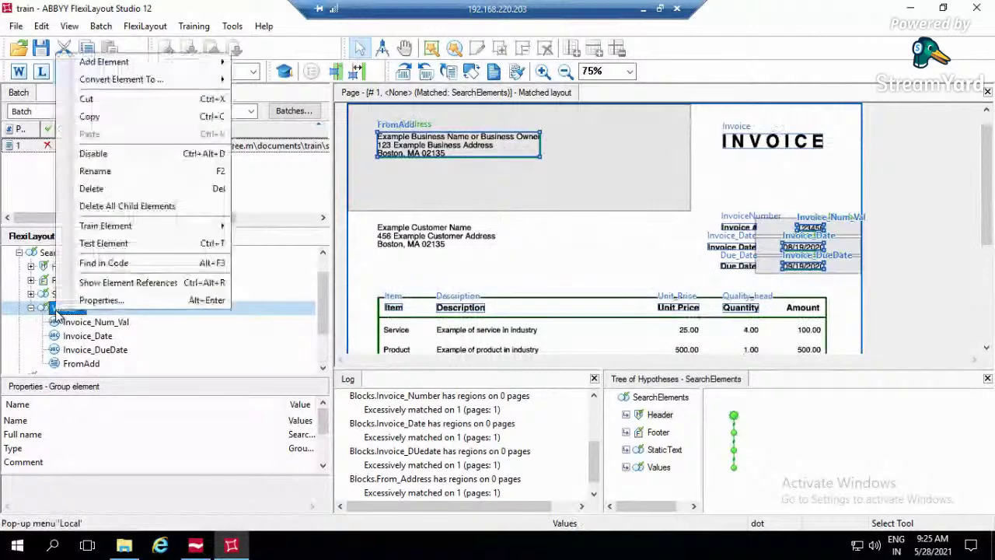
pyautogui.moveTo(152, 64)
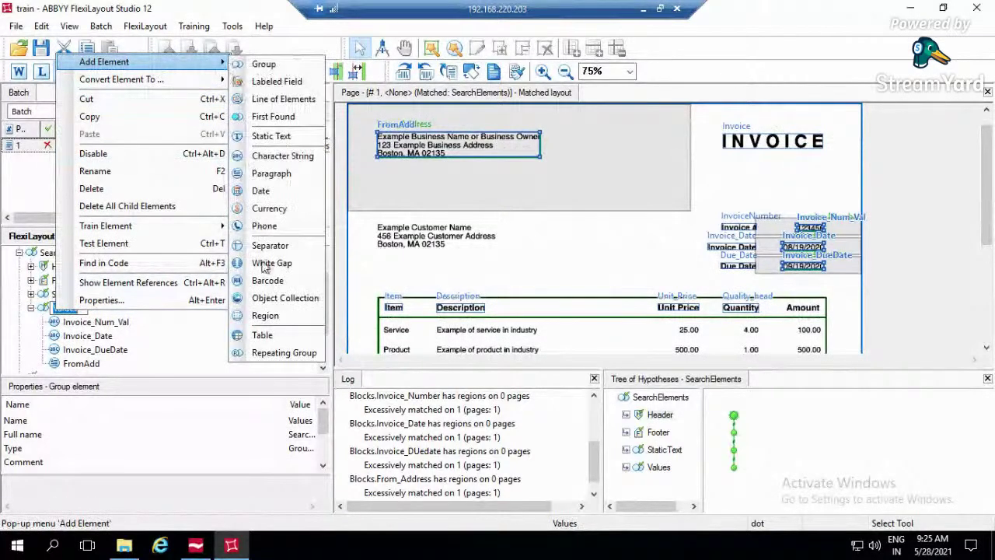
pyautogui.click(273, 156)
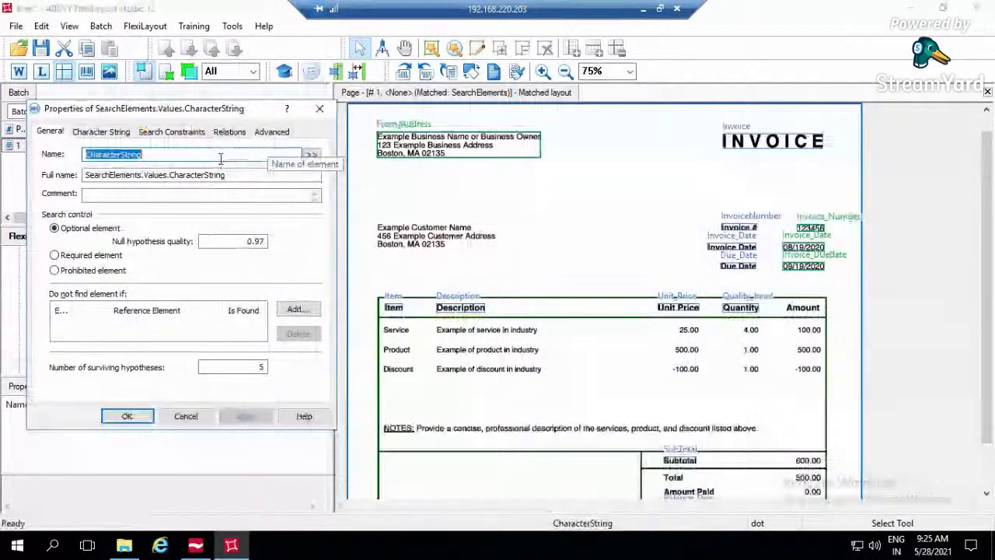
pyautogui.write('Su')
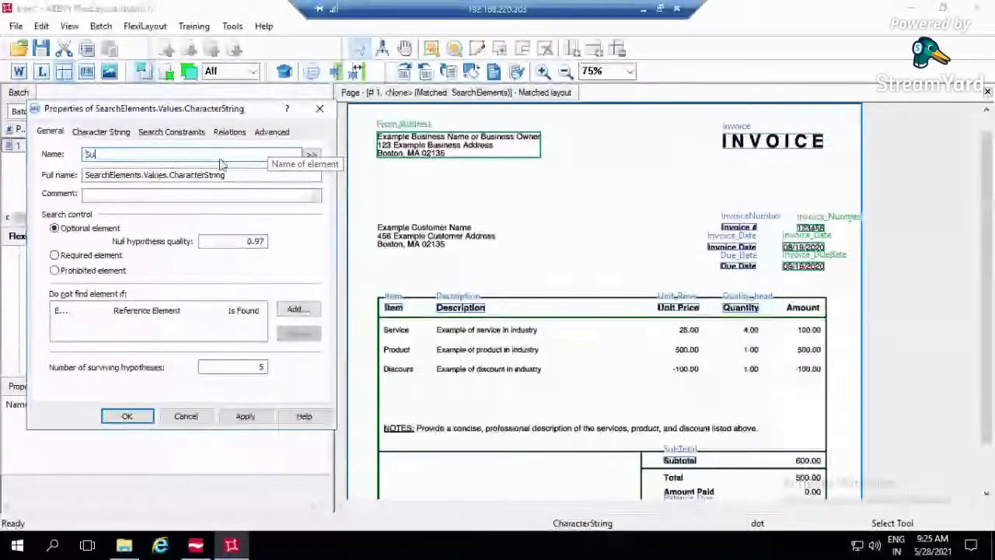
pyautogui.write('bTotal_V')
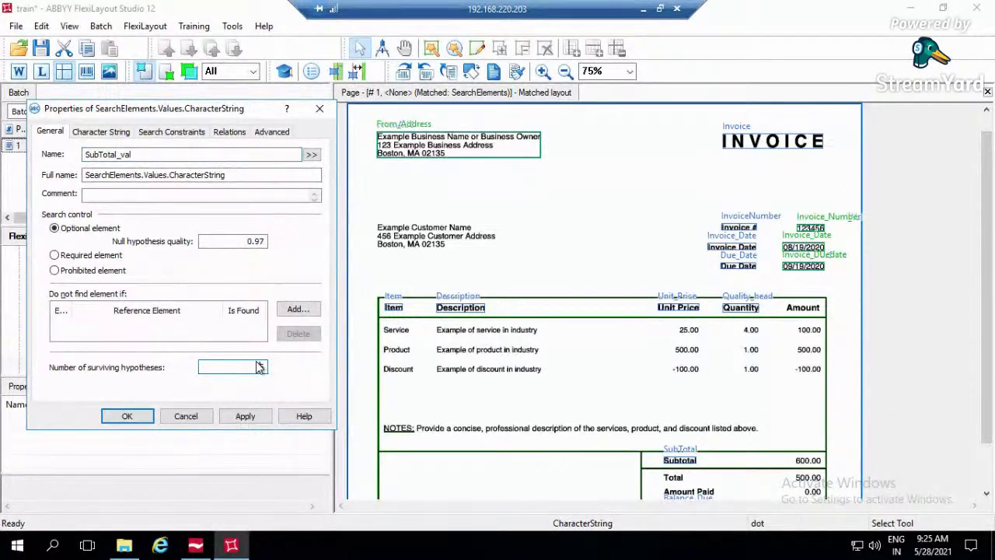
# - Add an alphabet containing all 224 characters of the Windows Western Europe code page to SubTotal_val
pyautogui.click(103, 132)
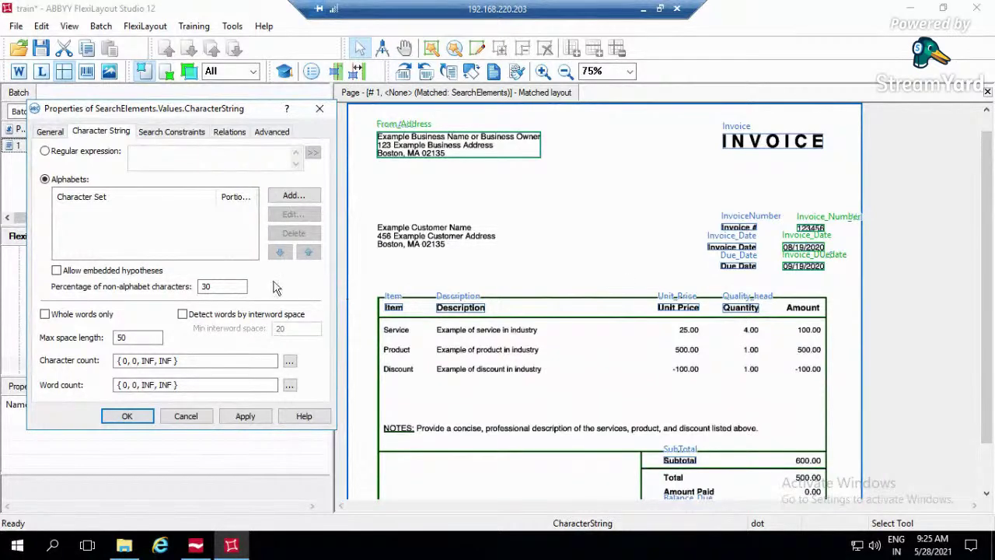
pyautogui.click(292, 196)
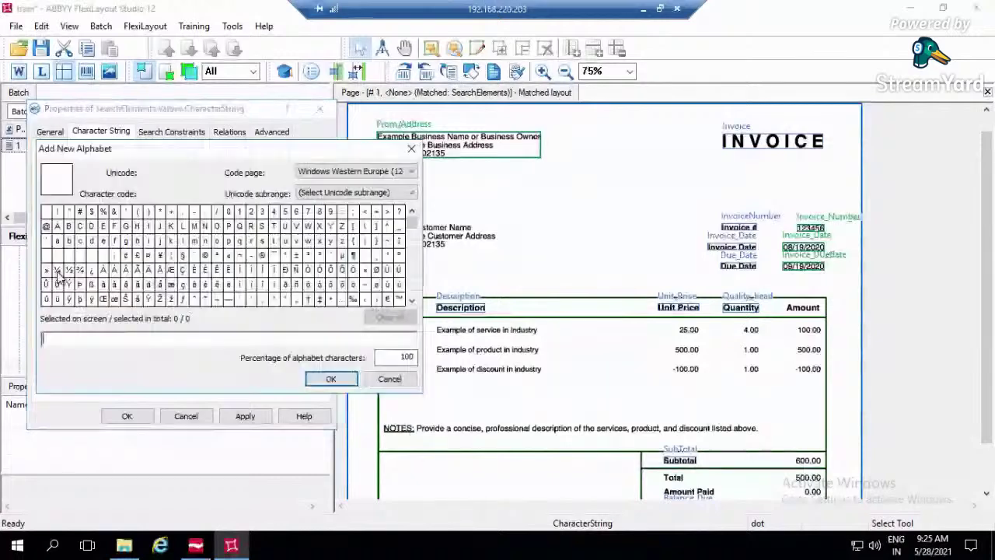
pyautogui.click(393, 317)
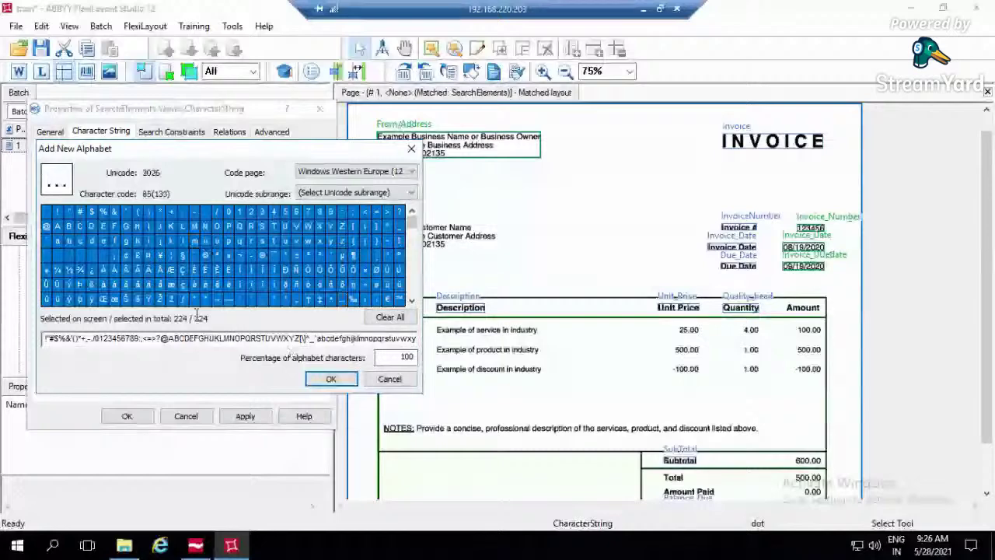
pyautogui.click(323, 379)
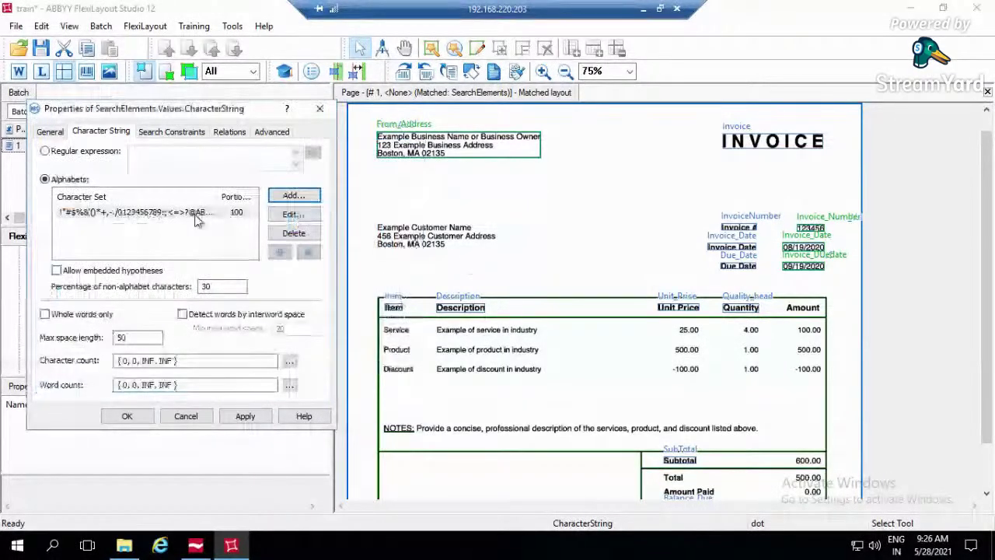
# - Add a relation placing the SubTotal_val search area right of the Right boundary of Footer
pyautogui.click(229, 132)
pyautogui.click(68, 298)
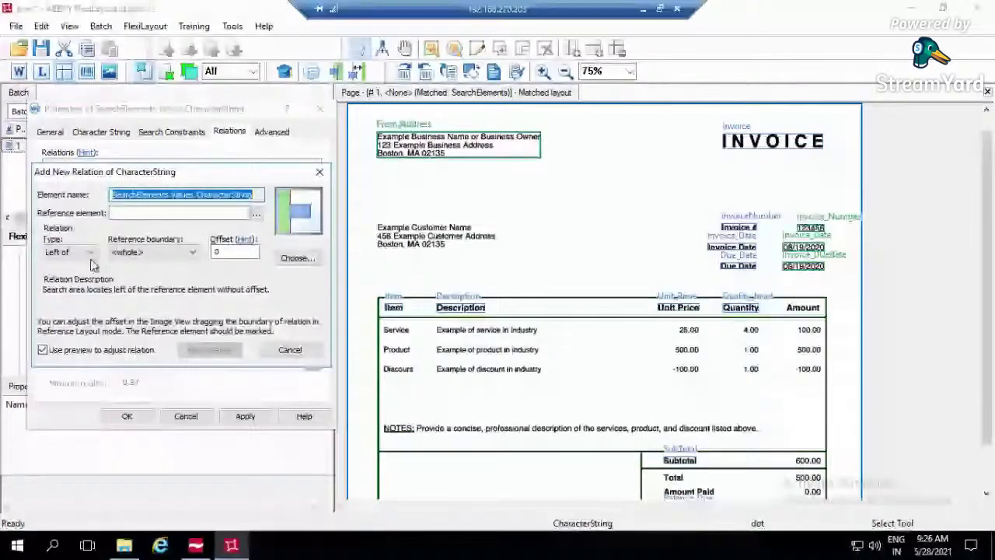
pyautogui.click(90, 253)
pyautogui.click(63, 274)
pyautogui.click(191, 252)
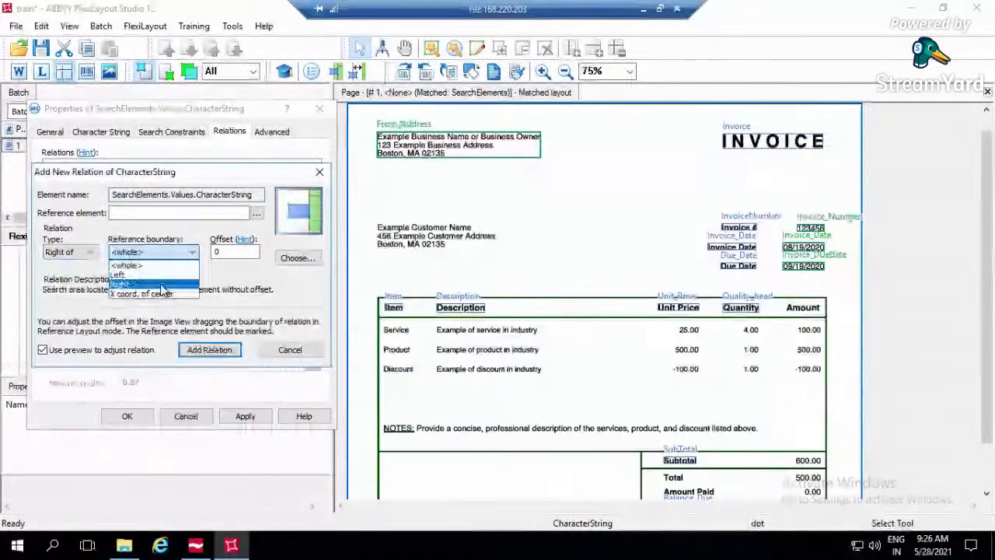
pyautogui.click(162, 286)
pyautogui.click(257, 213)
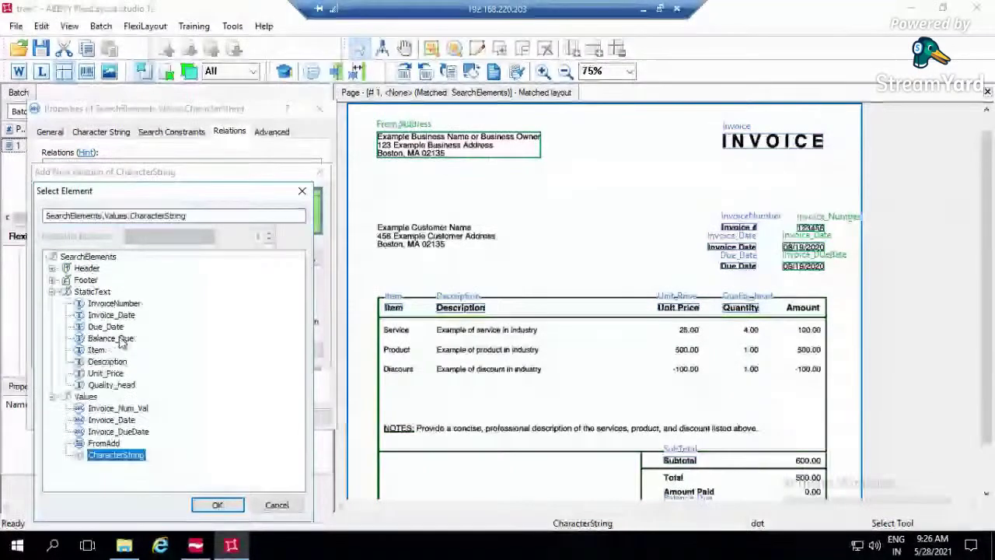
pyautogui.click(85, 280)
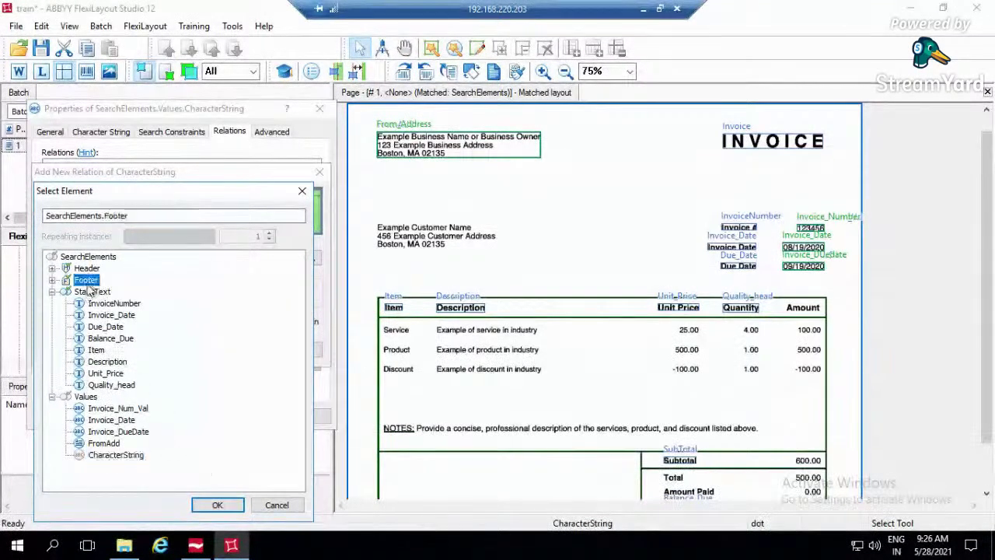
pyautogui.click(231, 508)
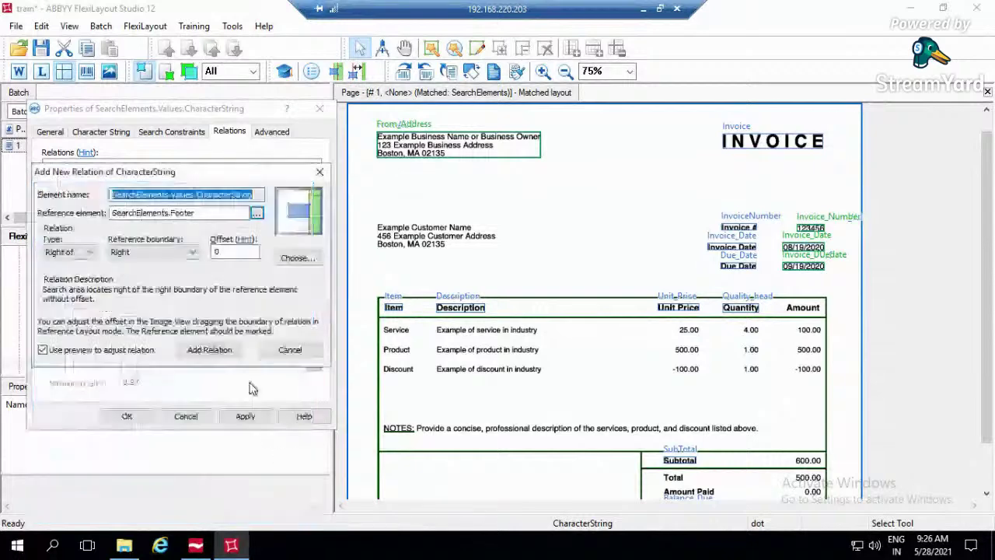
pyautogui.click(210, 350)
# - Duplicate the Footer relation twice and change one copy to Above the Bottom boundary of Footer with offset -25
pyautogui.click(181, 186)
pyautogui.doubleClick(182, 205)
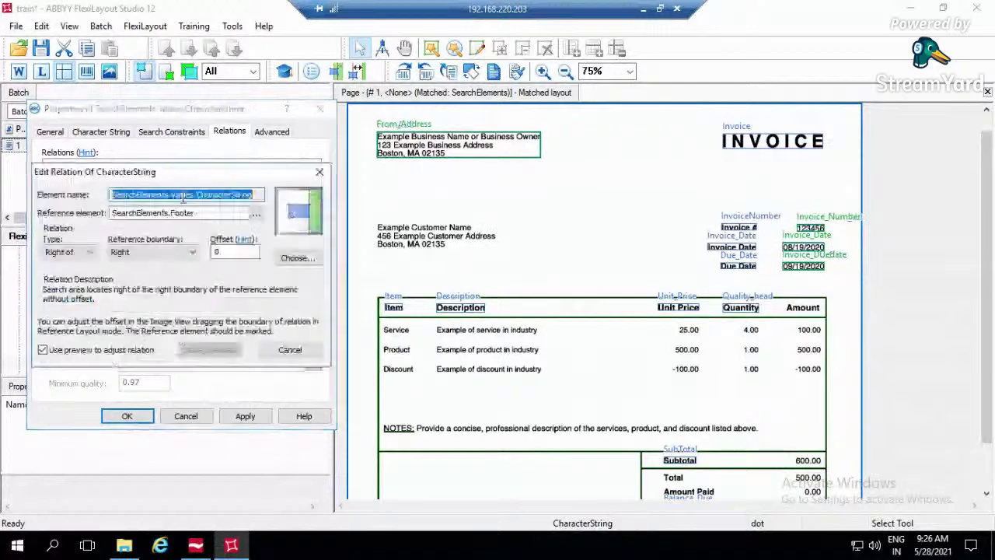
pyautogui.click(70, 252)
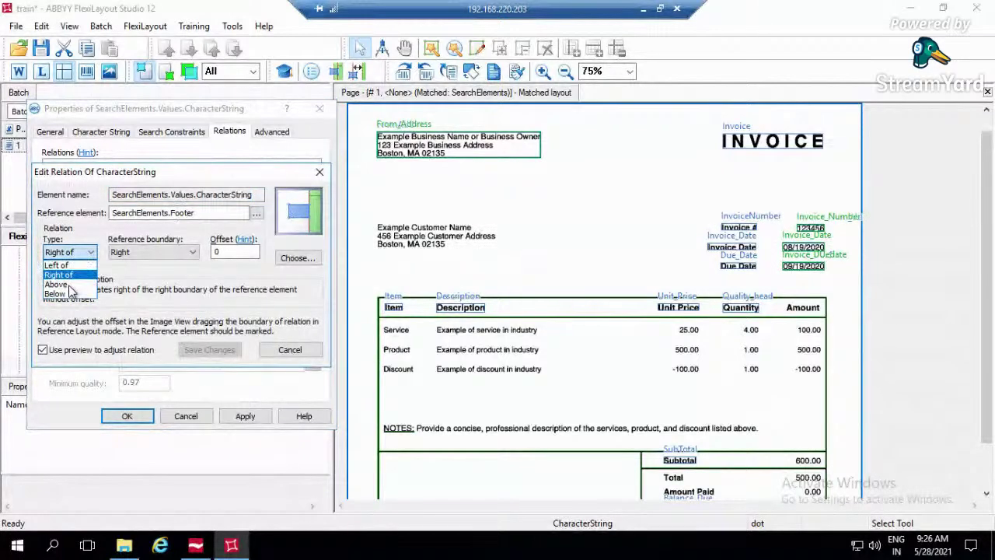
pyautogui.click(70, 280)
pyautogui.click(152, 251)
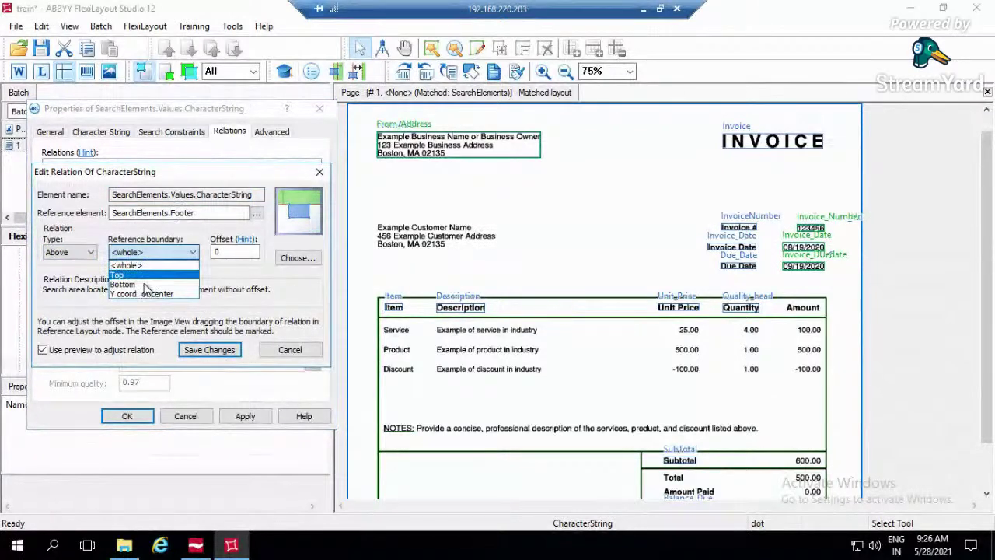
pyautogui.click(145, 287)
pyautogui.click(258, 213)
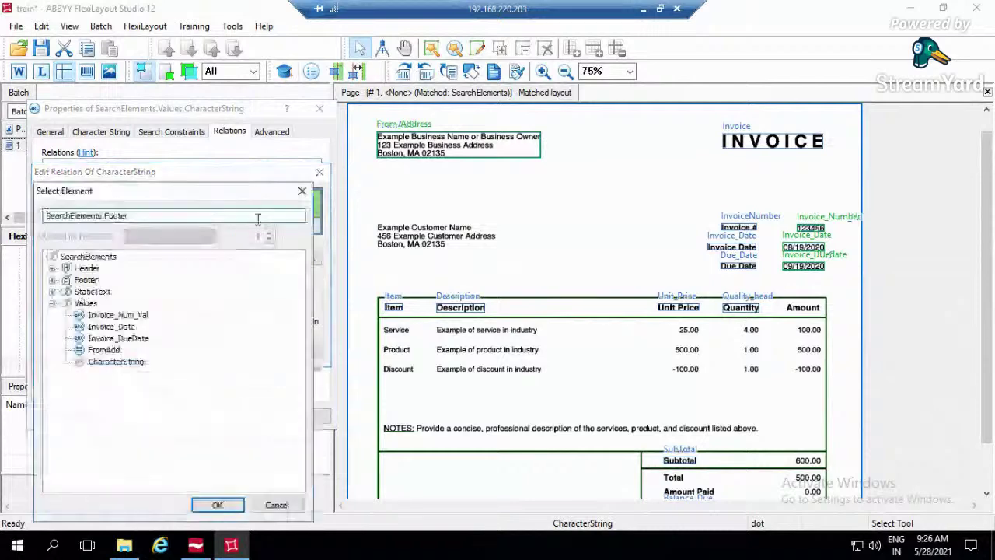
pyautogui.click(237, 506)
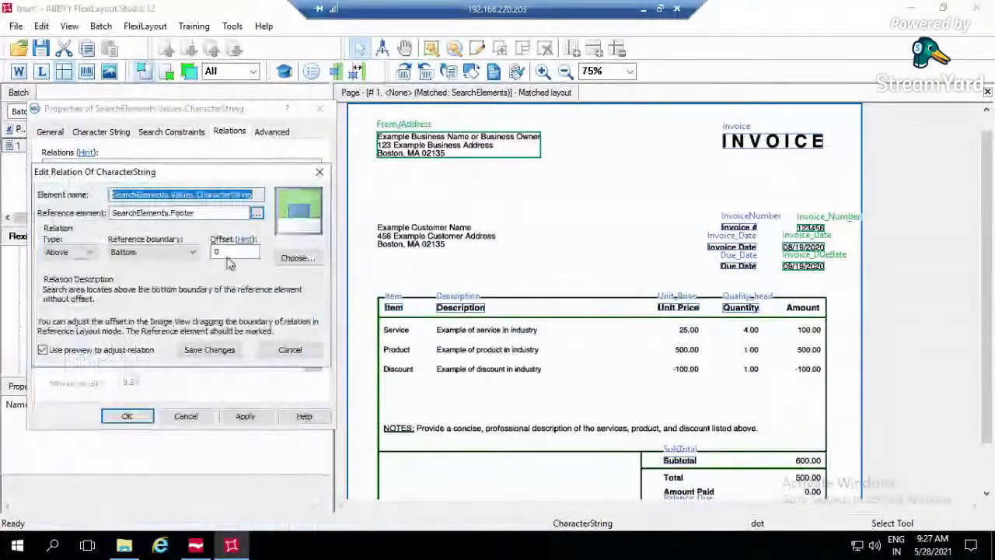
pyautogui.write('-25')
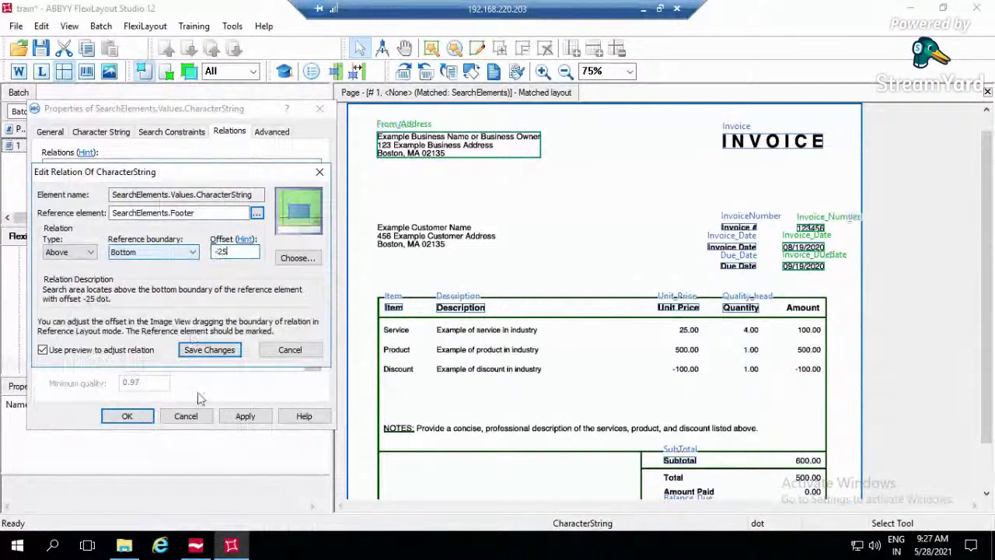
pyautogui.click(208, 350)
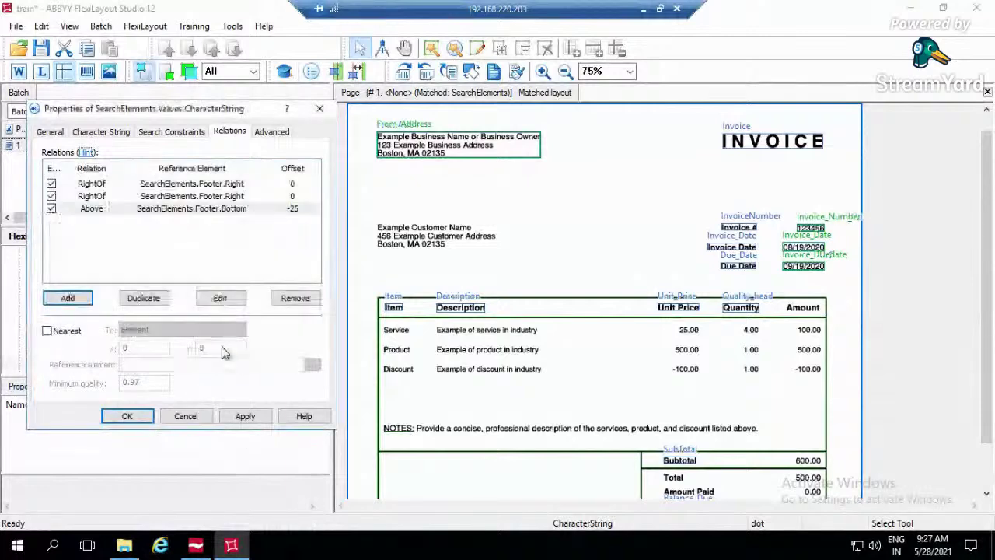
# - Change the other duplicated relation to Below the Top boundary of Footer with offset -25, and confirm the element's properties
pyautogui.doubleClick(225, 197)
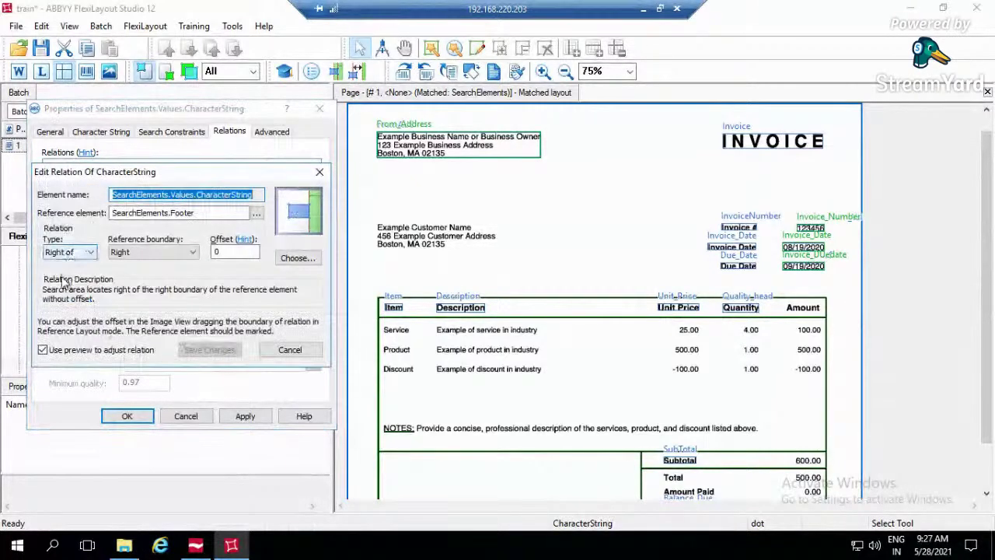
pyautogui.click(70, 252)
pyautogui.click(56, 294)
pyautogui.click(148, 252)
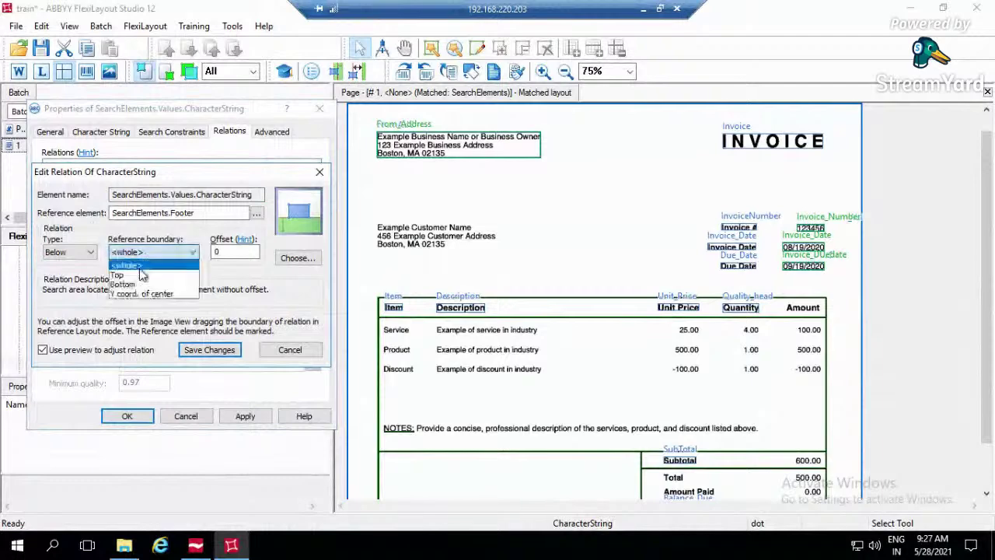
pyautogui.click(141, 276)
pyautogui.click(233, 251)
pyautogui.write('-')
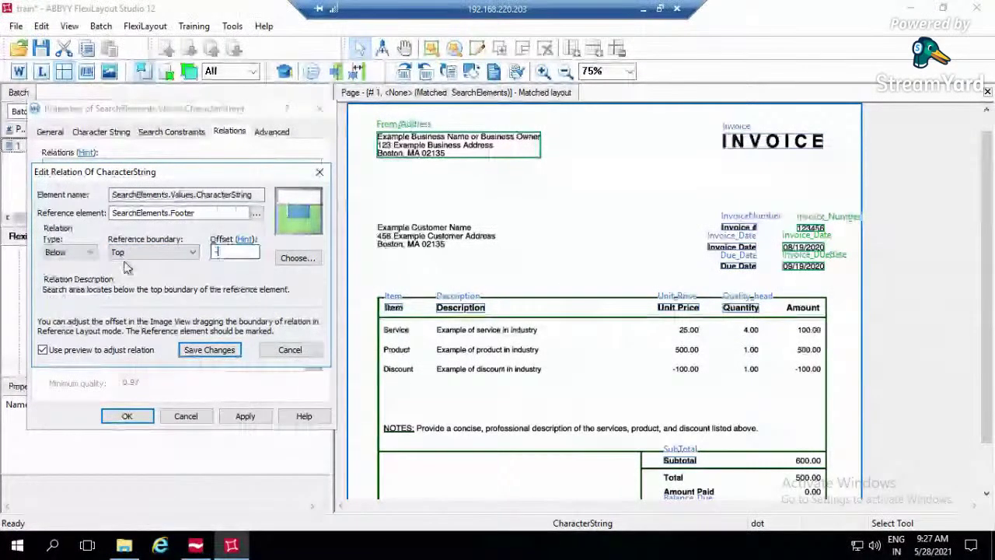
pyautogui.write('25')
pyautogui.press('Return')
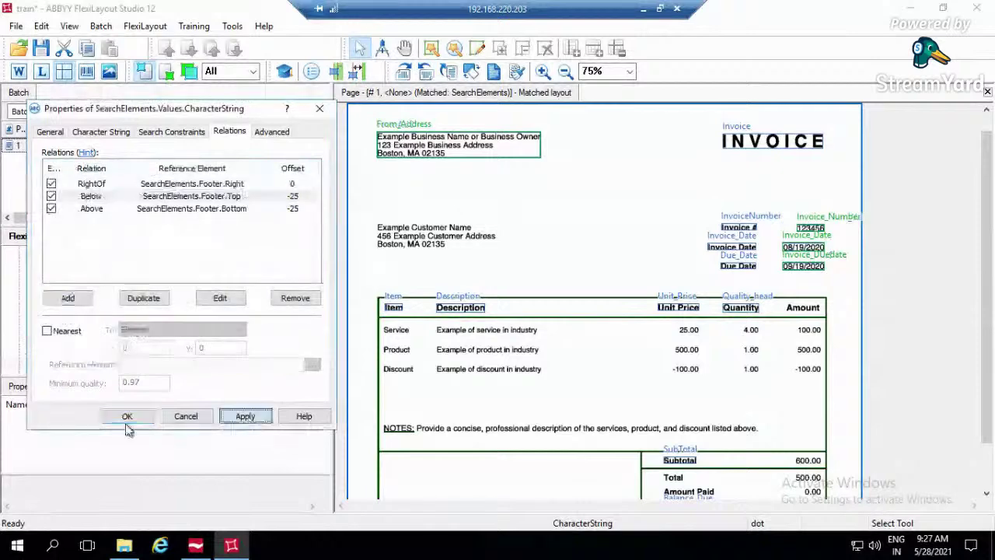
pyautogui.click(126, 416)
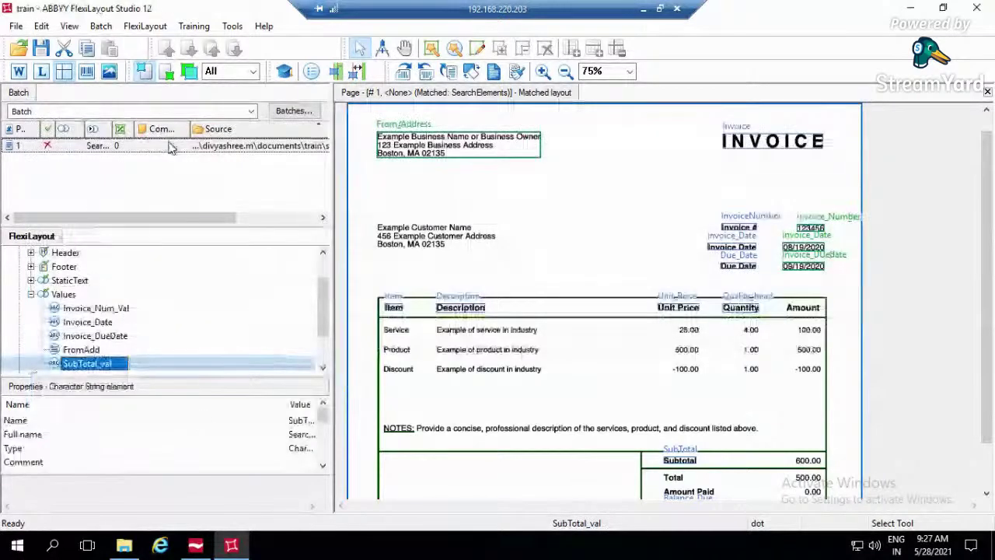
# - Match the batch page against the updated FlexiLayout and locate SubTotal_val on the invoice
pyautogui.doubleClick(174, 148)
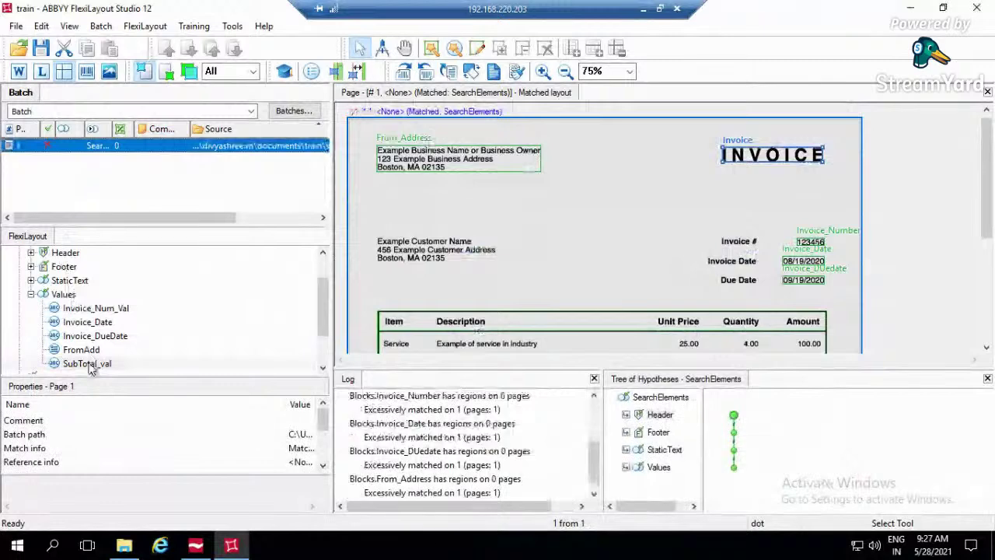
pyautogui.click(87, 364)
pyautogui.click(88, 364)
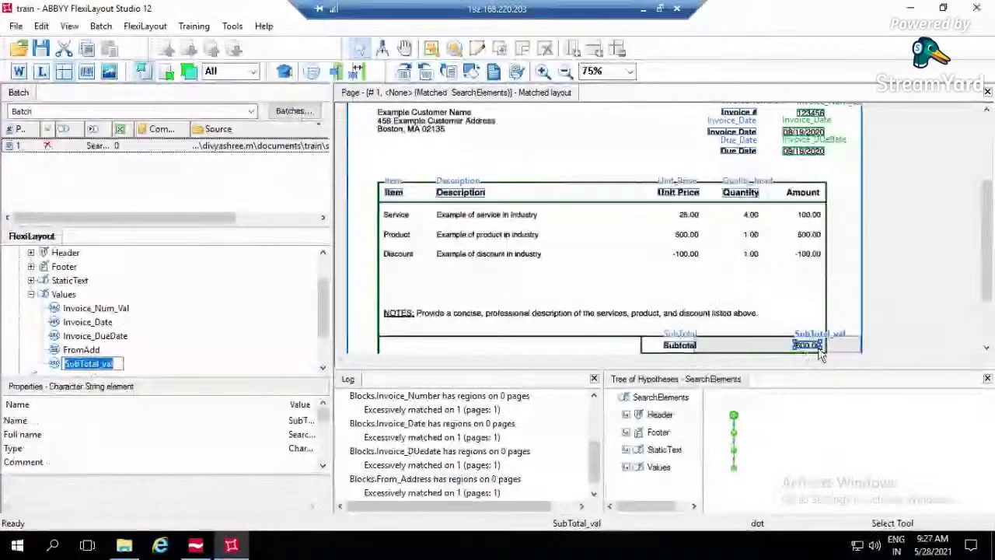
# - Examine the matched regions of Invoice_DueDate, the Values group and the existing blocks on the invoice
pyautogui.click(235, 336)
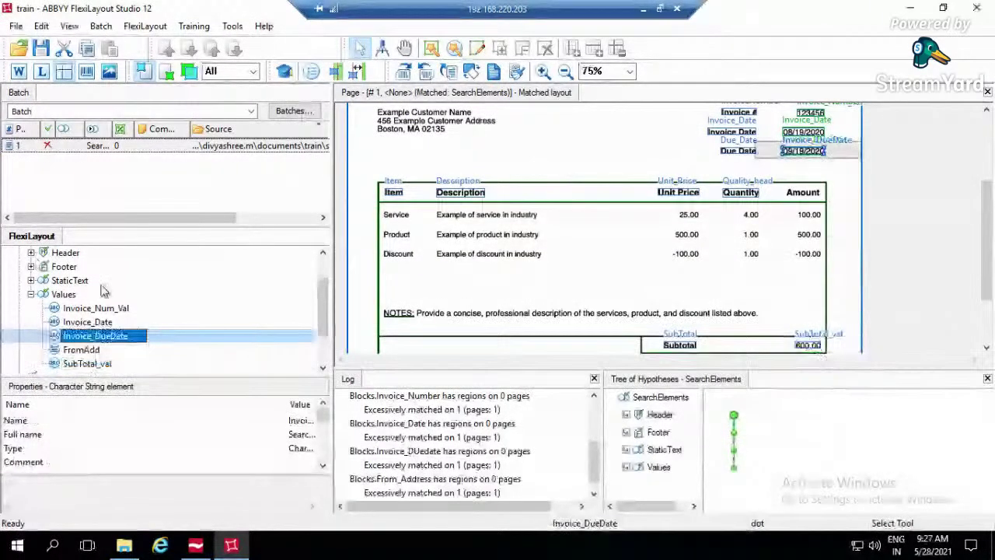
pyautogui.click(31, 295)
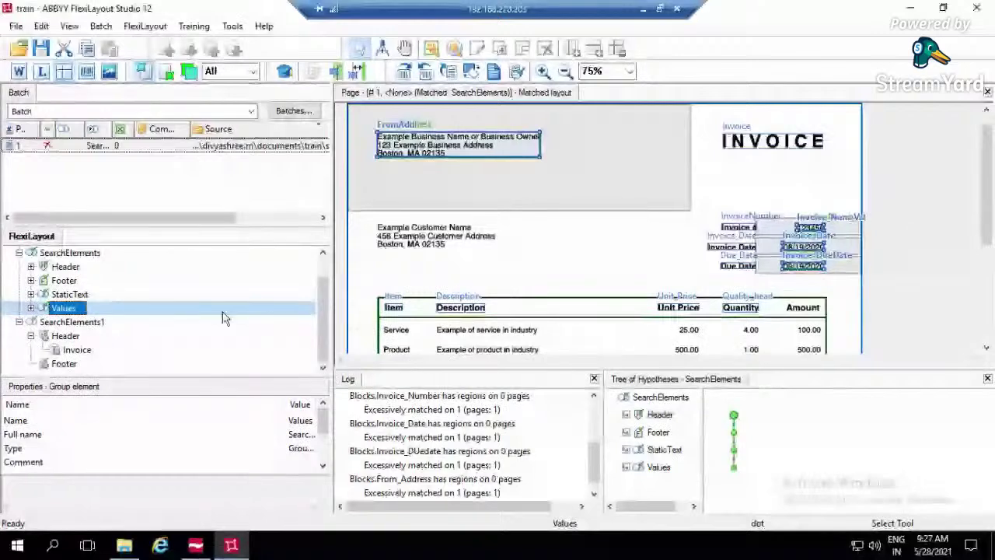
pyautogui.scroll(1, 116, 300)
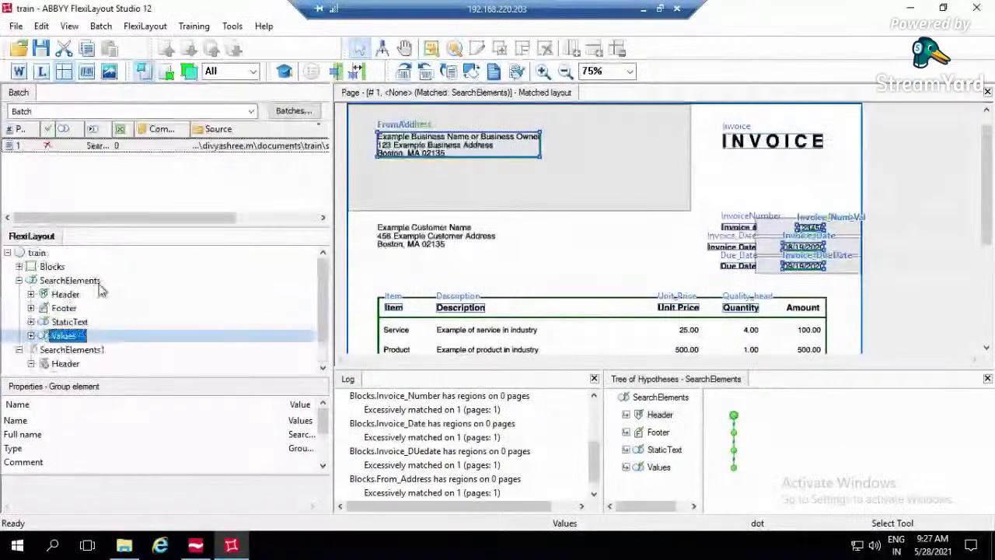
pyautogui.click(30, 267)
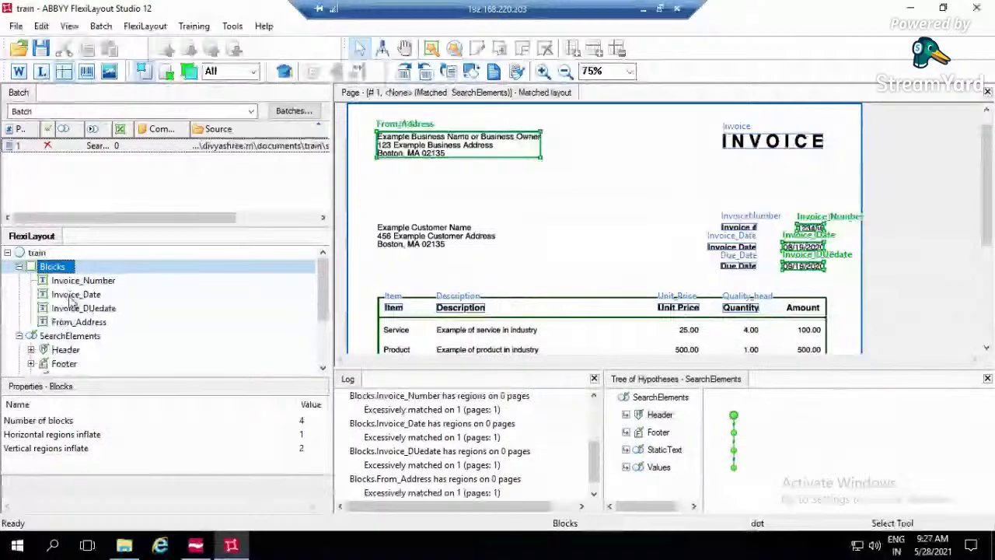
pyautogui.scroll(-2, 116, 366)
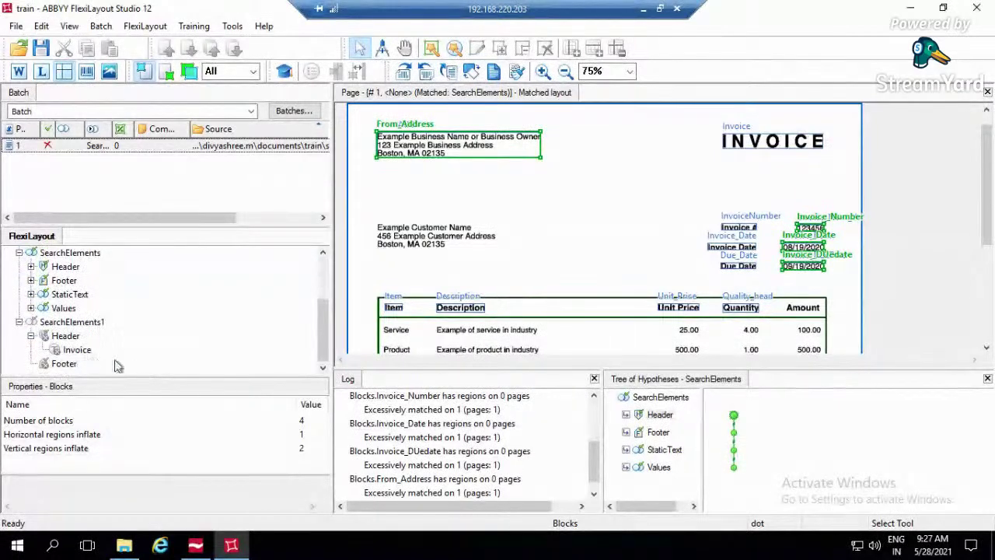
# - Enable the SearchElements1 alternative and disable it again
pyautogui.click(70, 322)
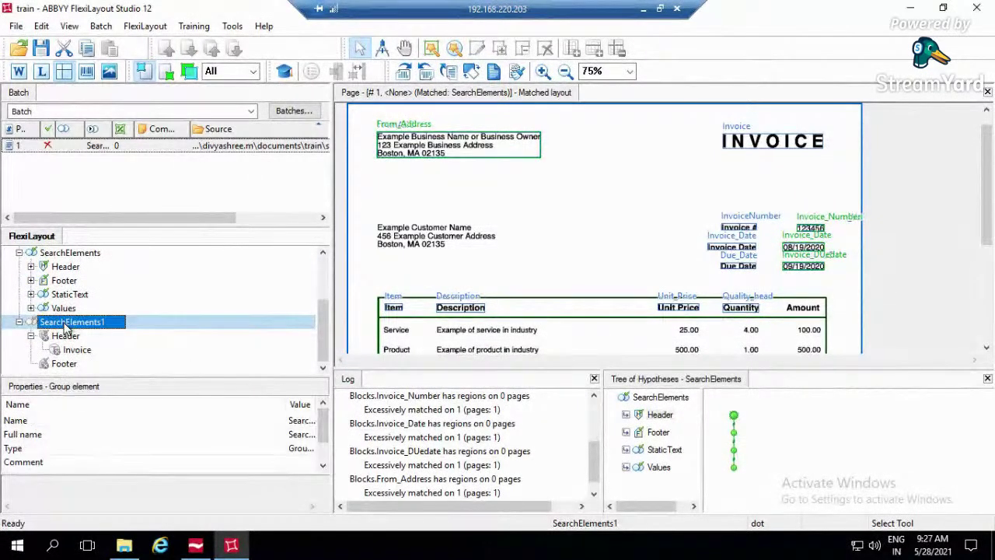
pyautogui.rightClick(69, 326)
pyautogui.moveTo(128, 57)
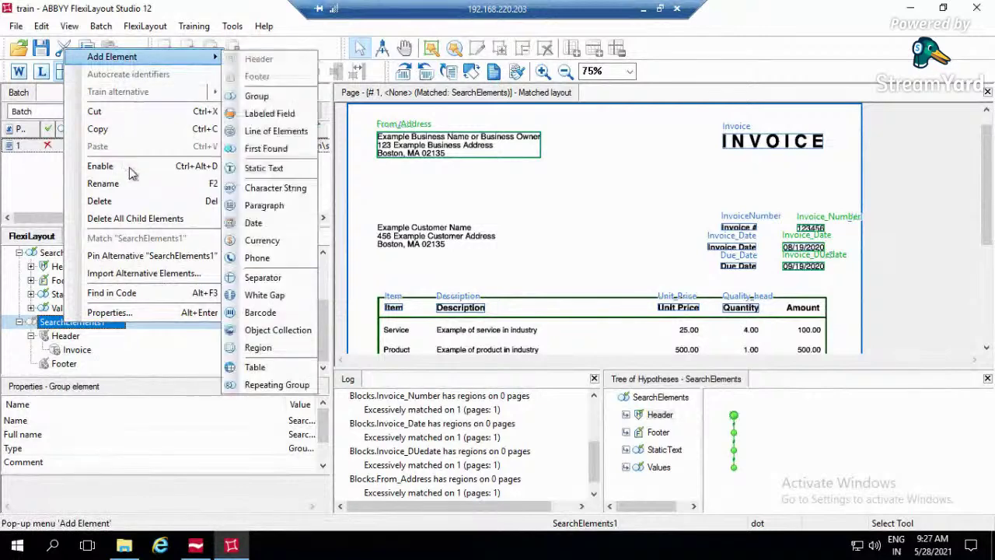
pyautogui.click(130, 166)
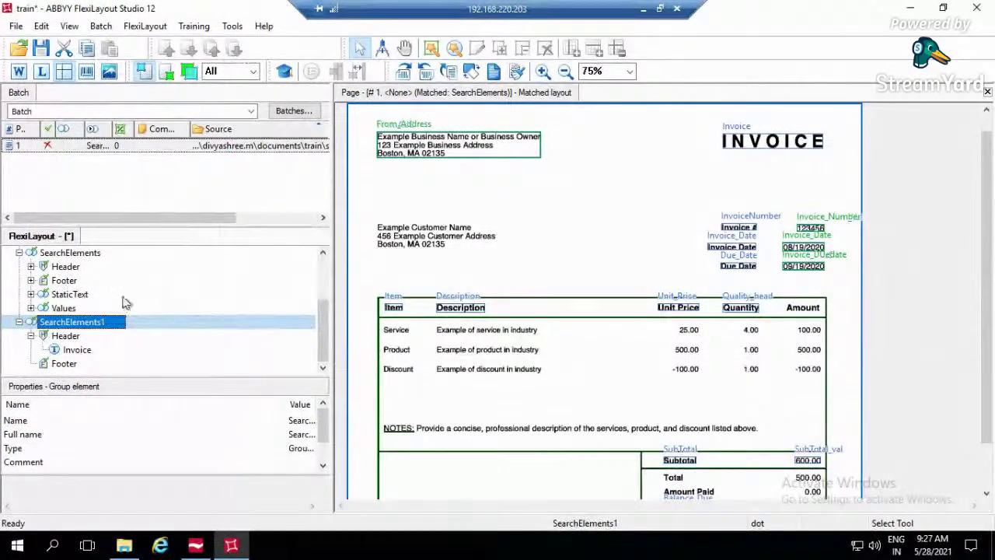
pyautogui.rightClick(105, 332)
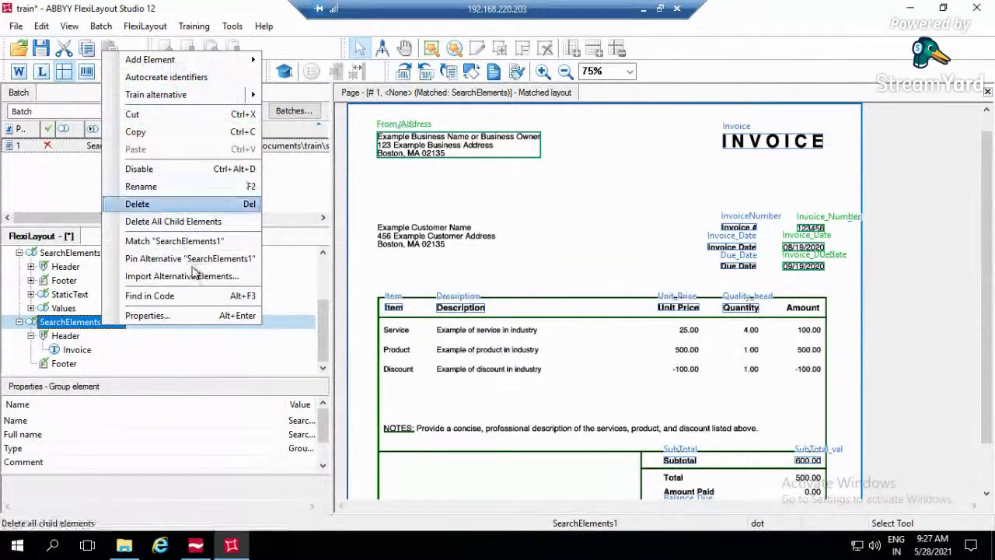
pyautogui.click(175, 173)
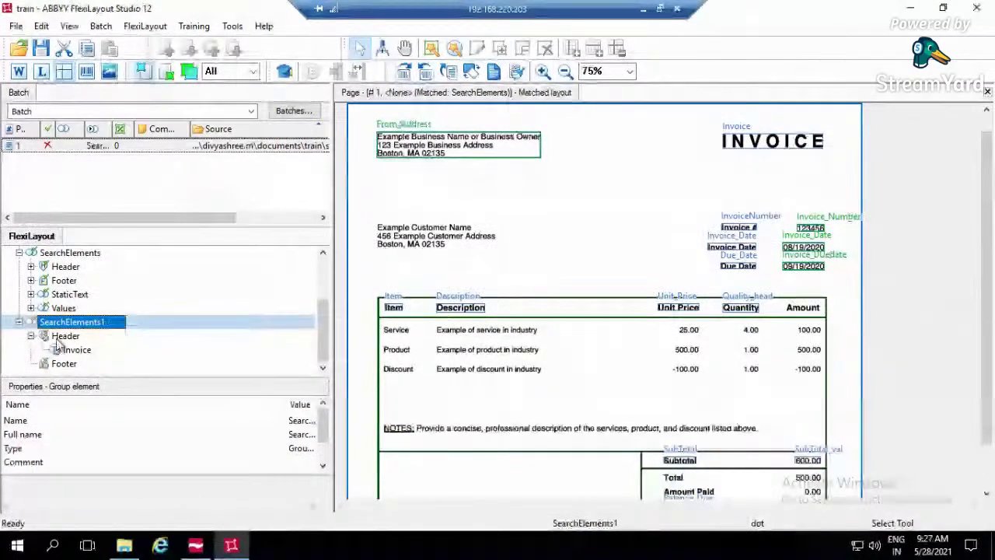
# - Add a text block named Subtotal to the FlexiLayout's Blocks
pyautogui.press('Left')
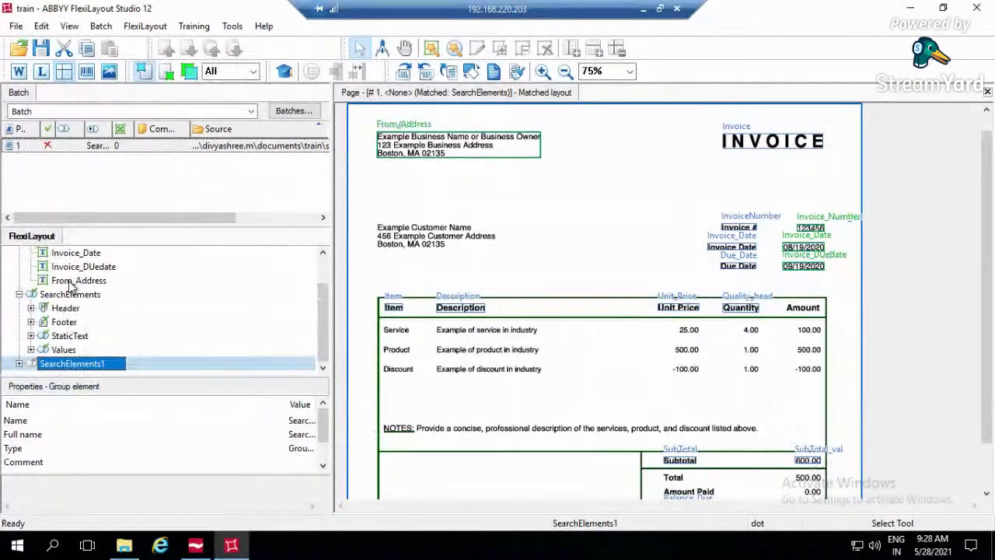
pyautogui.scroll(1, 70, 287)
pyautogui.rightClick(47, 269)
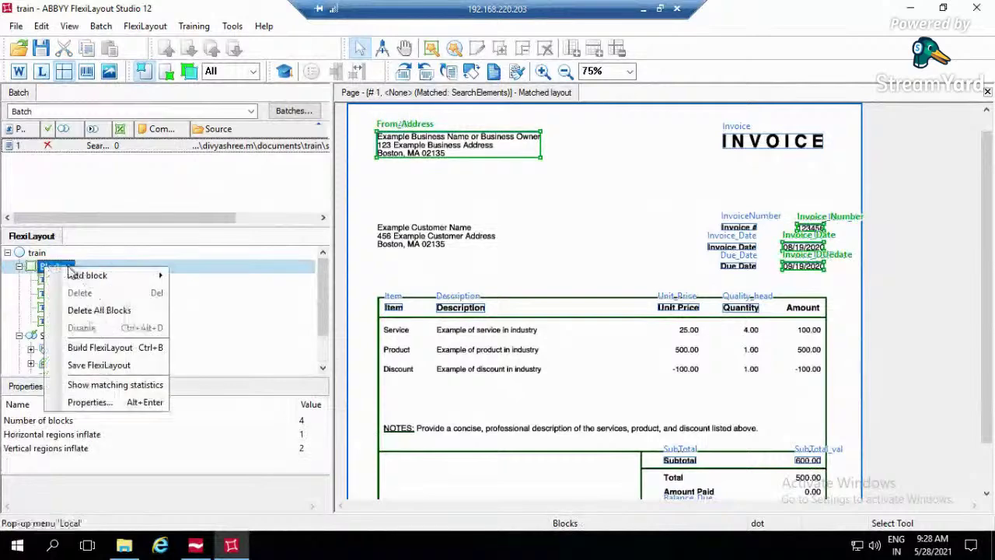
pyautogui.moveTo(98, 275)
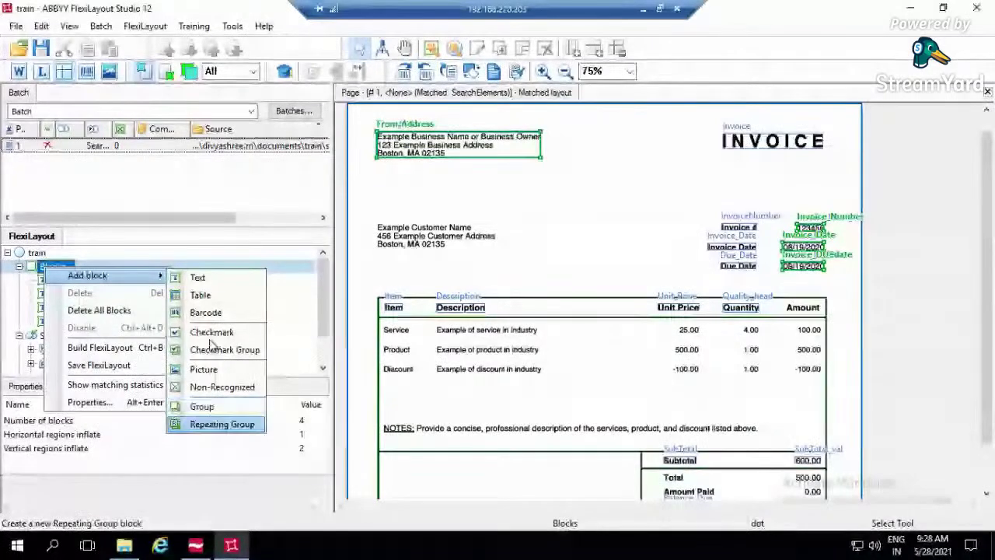
pyautogui.click(204, 277)
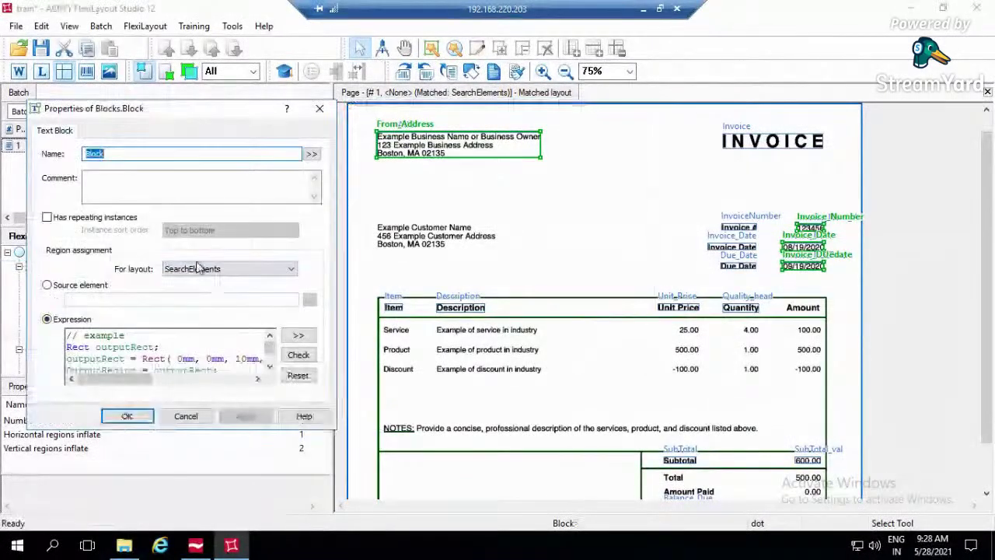
pyautogui.write('Subtotal')
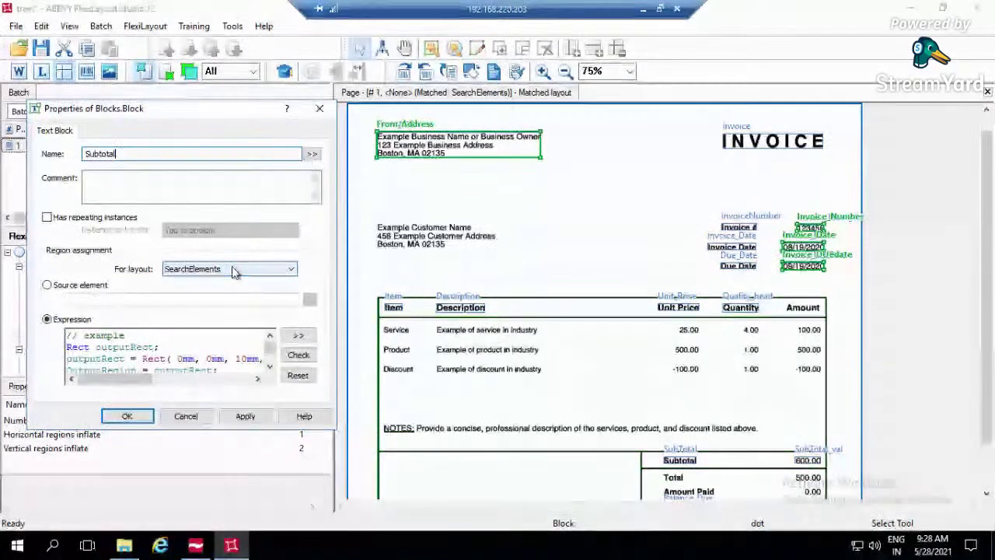
# - Assign SearchElements.Values.SubTotal_val as the Subtotal block's source element and apply it
pyautogui.click(88, 286)
pyautogui.click(308, 298)
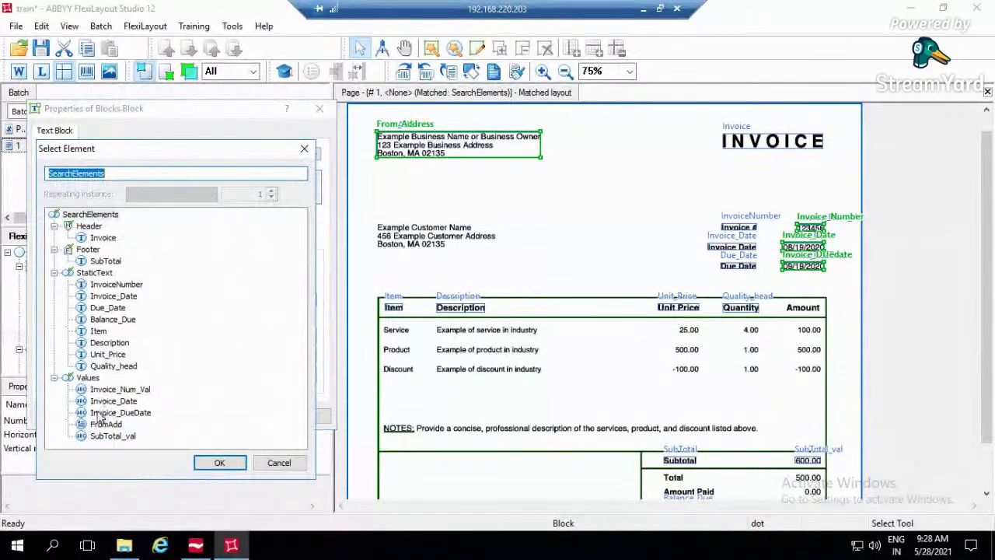
pyautogui.click(109, 436)
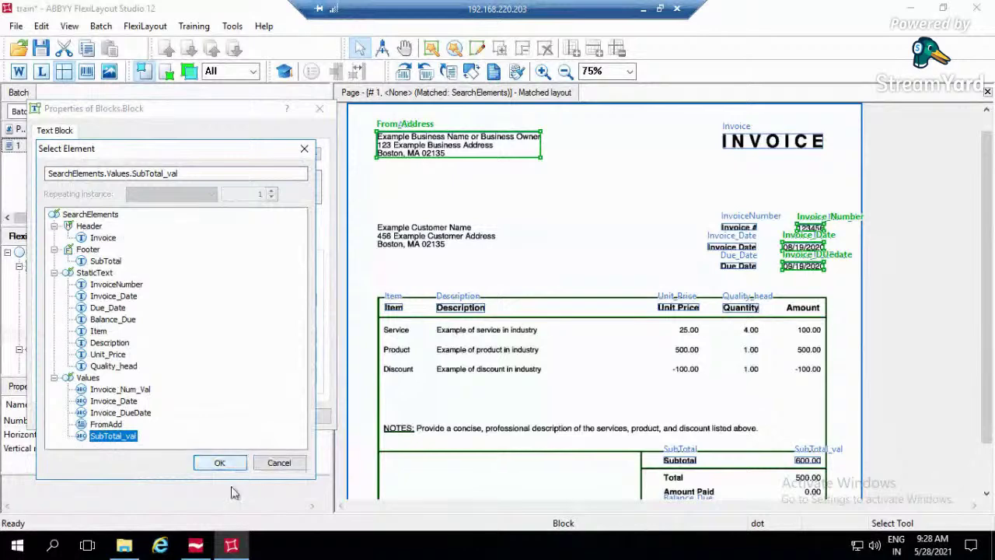
pyautogui.click(221, 464)
pyautogui.click(227, 418)
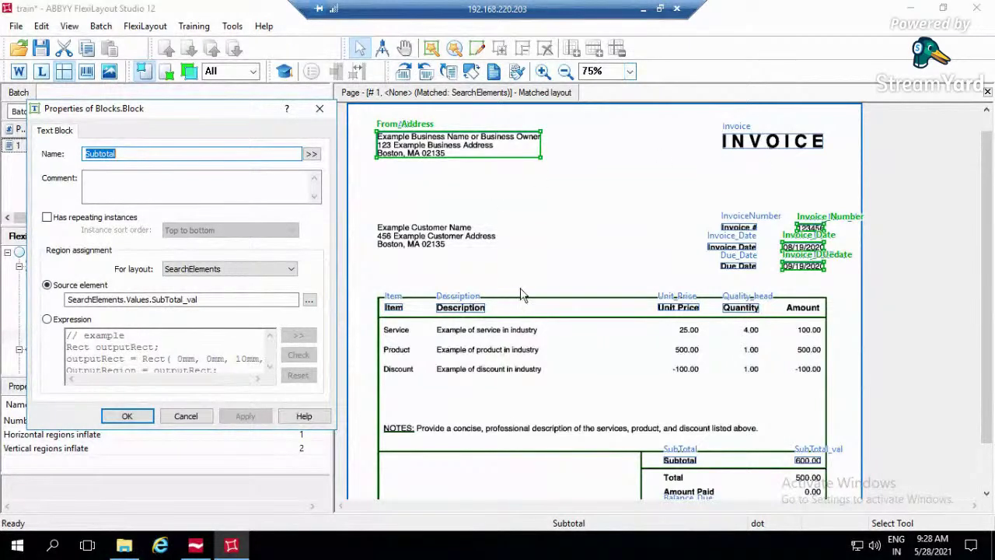
# - Switch the Subtotal block's region assignment to the SearchElements1 layout, confirm the block's properties and save the project
pyautogui.click(280, 272)
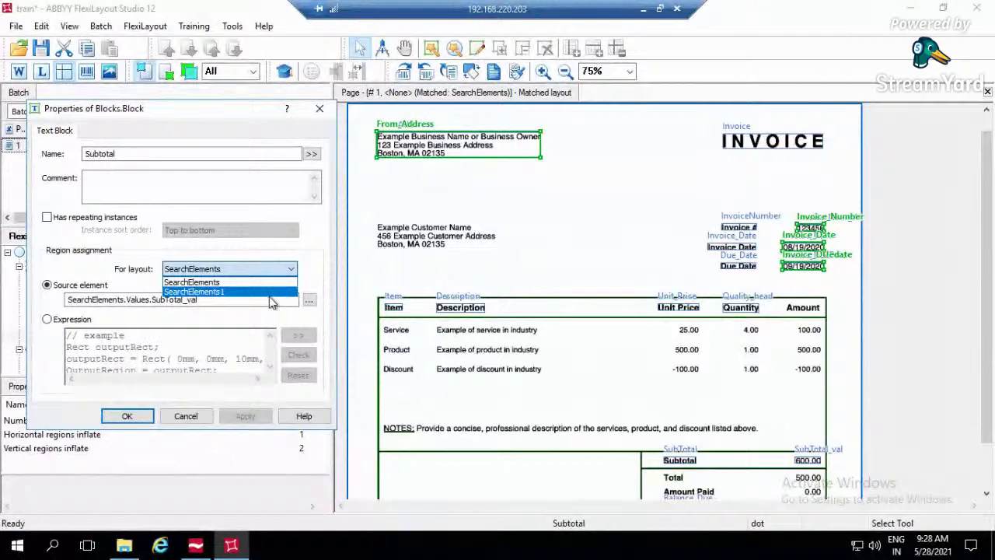
pyautogui.click(276, 292)
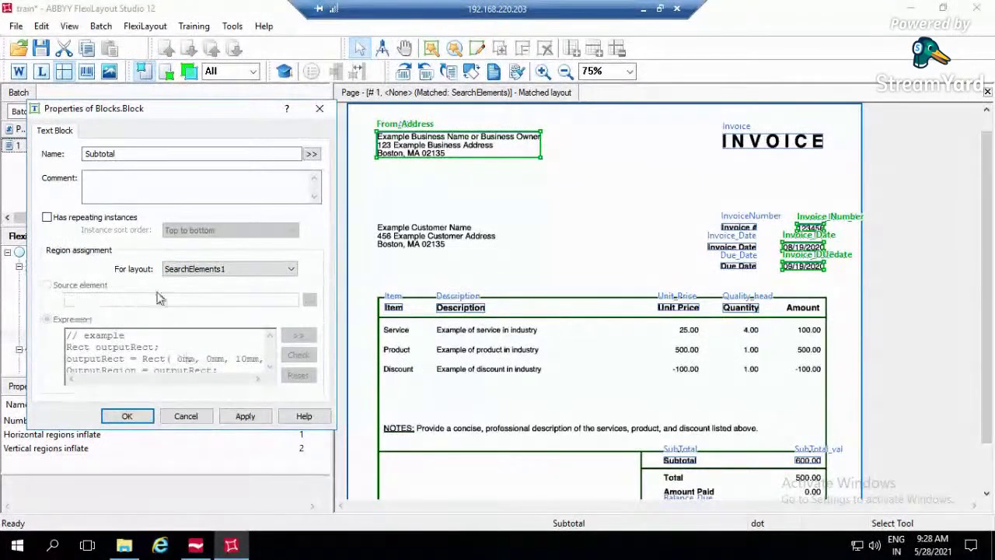
pyautogui.click(244, 417)
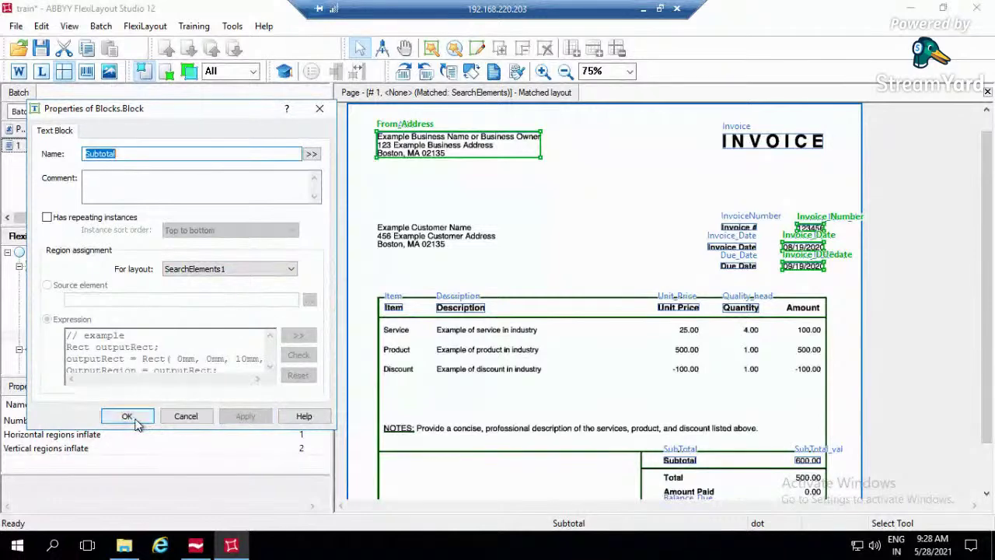
pyautogui.click(129, 416)
pyautogui.hotkey('ctrl', 's')
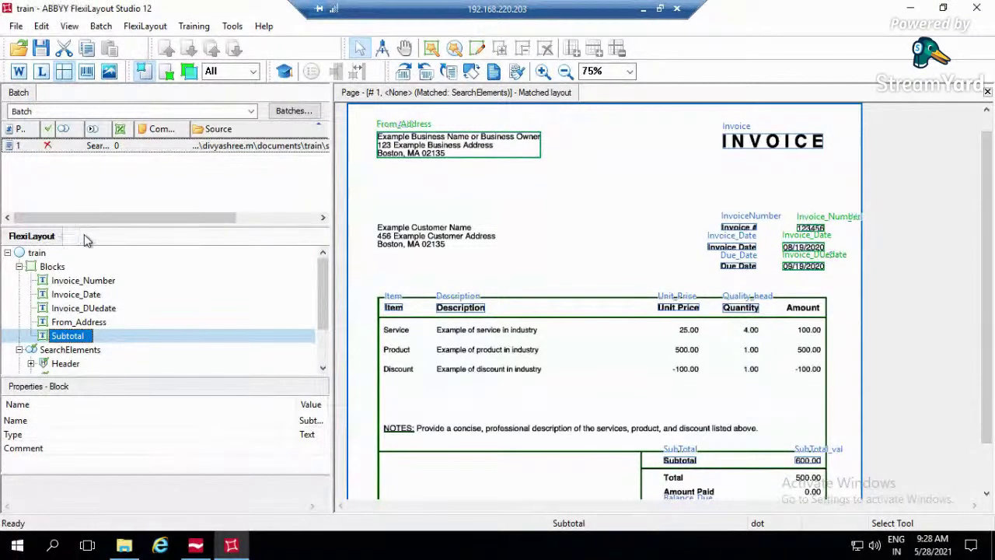
# - Export the FlexiLayout as an ABBYY FlexiLayout file named train in the train folder, without creating a backup version
pyautogui.click(16, 28)
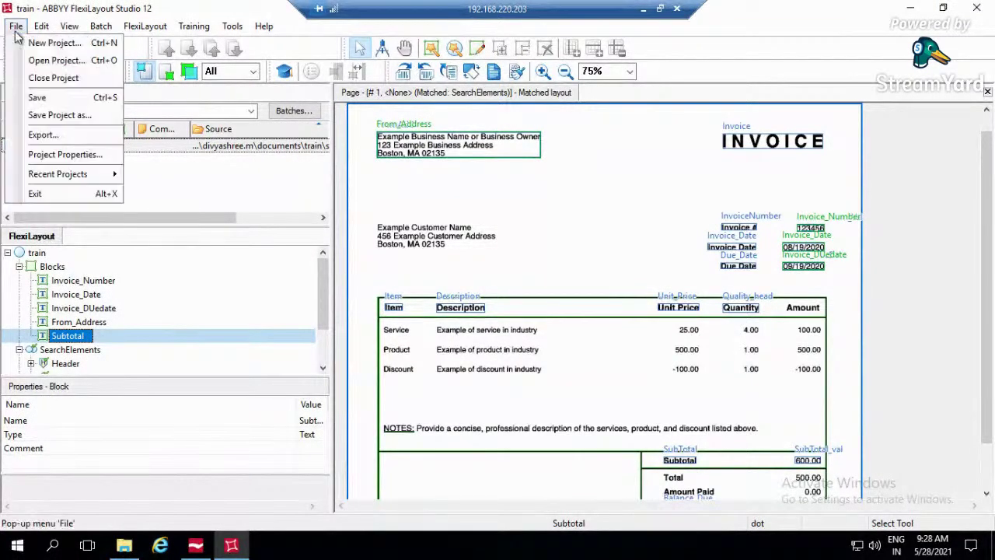
pyautogui.click(47, 138)
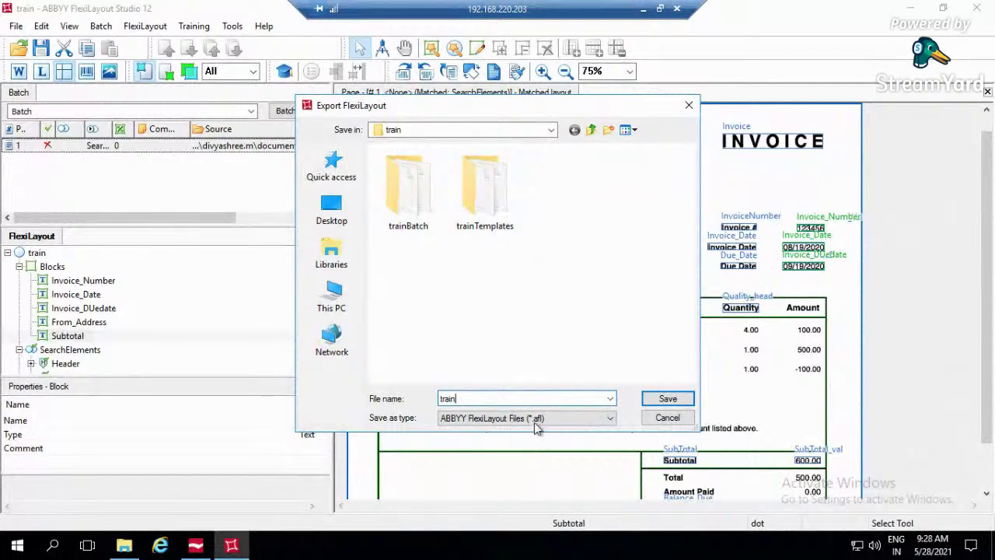
pyautogui.click(668, 400)
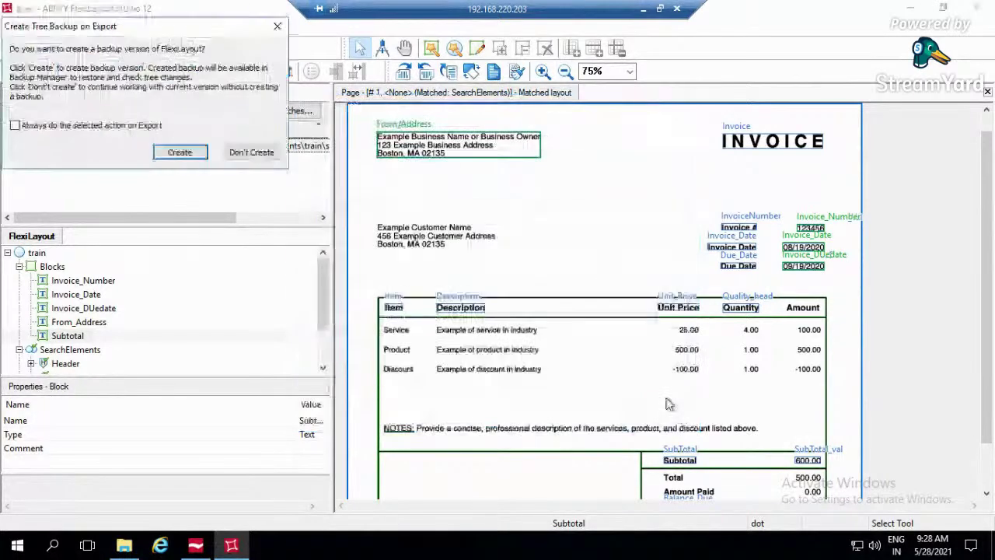
pyautogui.click(257, 154)
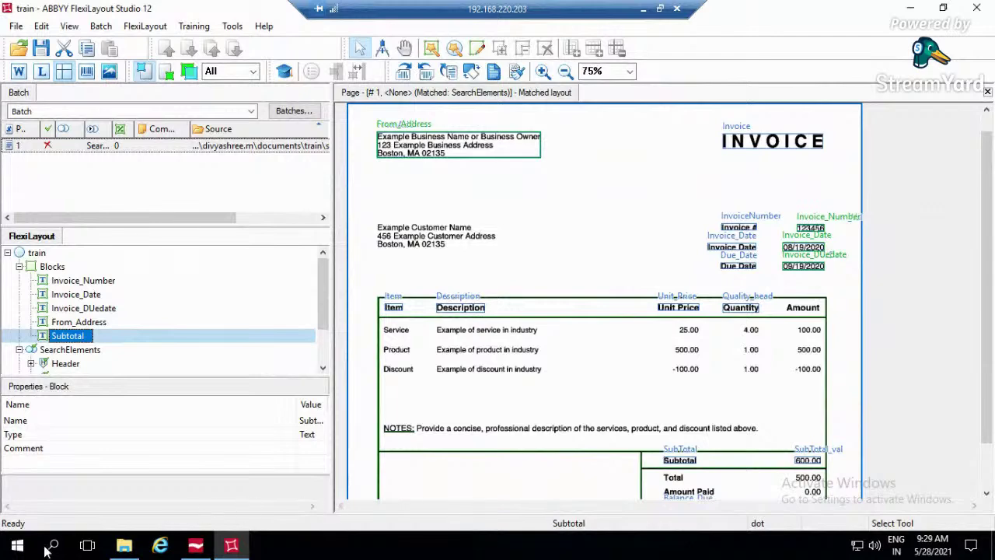
# - Launch ABBYY FlexiCapture 12 Administrator Station and begin creating a new project
pyautogui.click(19, 547)
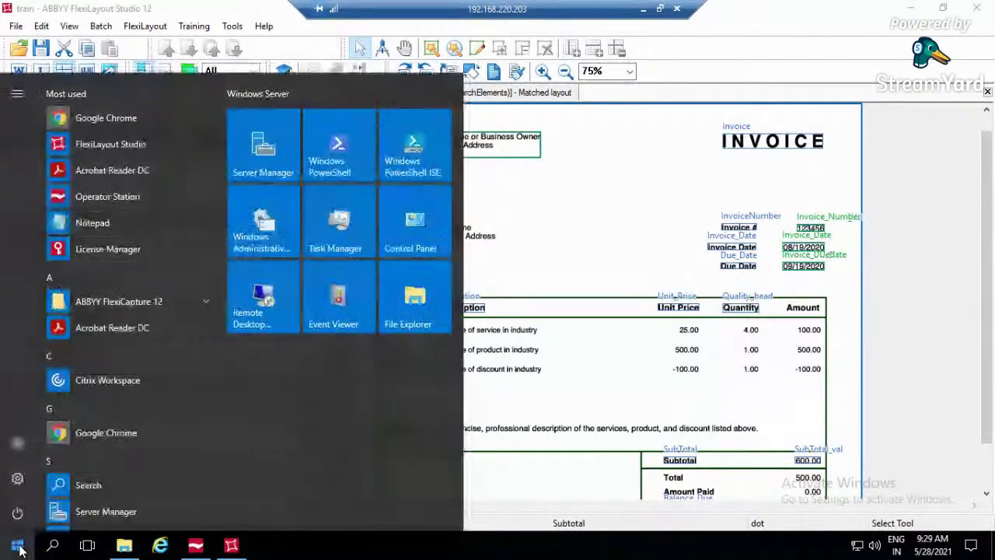
pyautogui.write('pro')
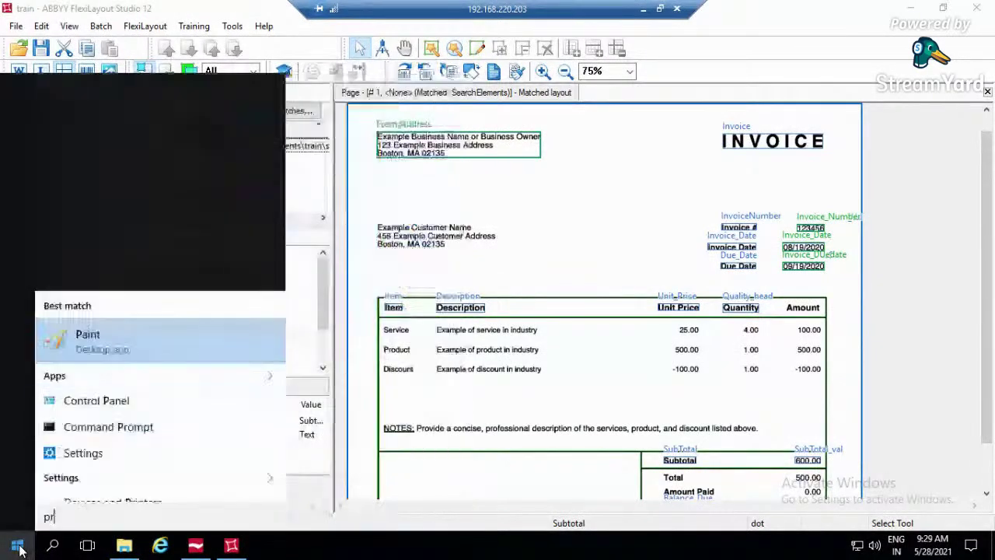
pyautogui.press('BackSpace')
pyautogui.press('BackSpace')
pyautogui.press('BackSpace')
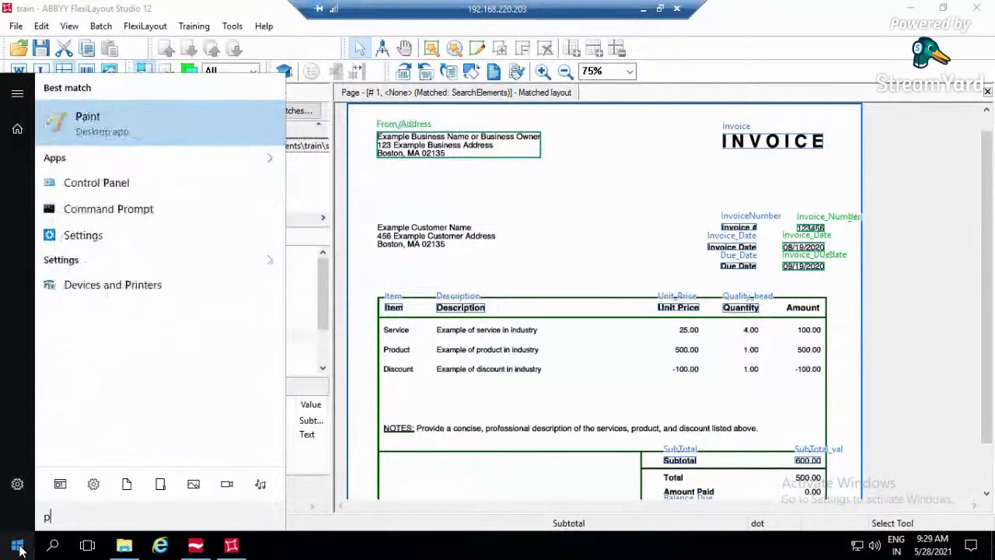
pyautogui.write('admin')
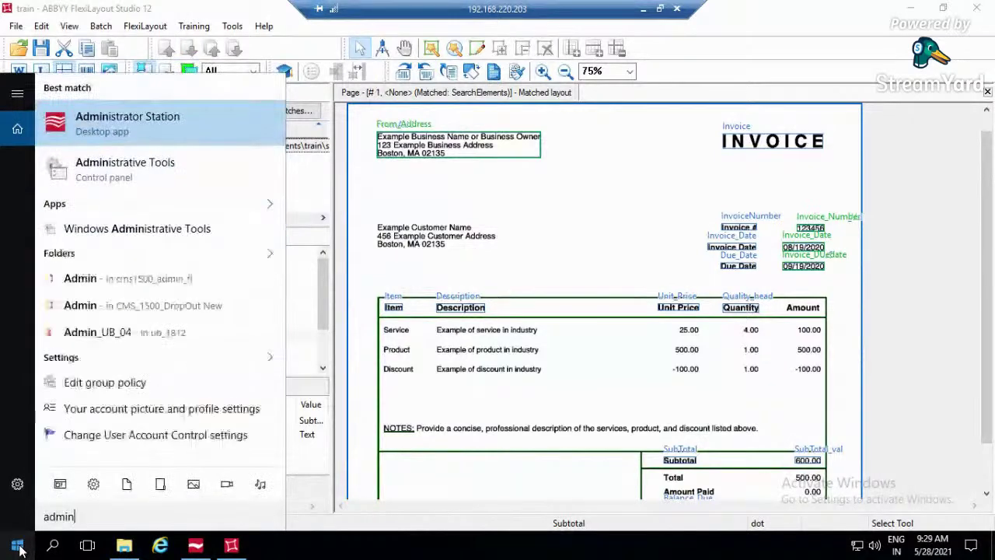
pyautogui.press('Return')
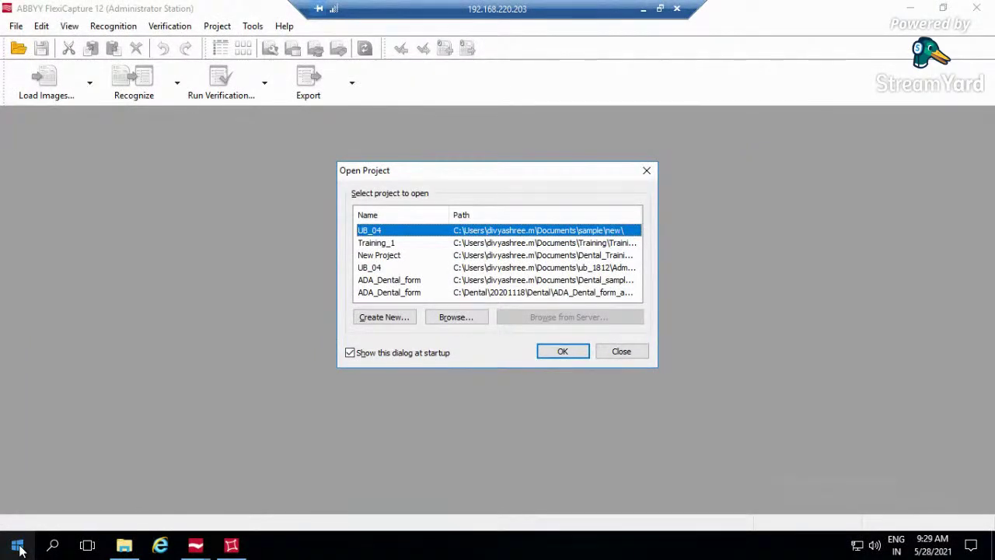
pyautogui.click(367, 319)
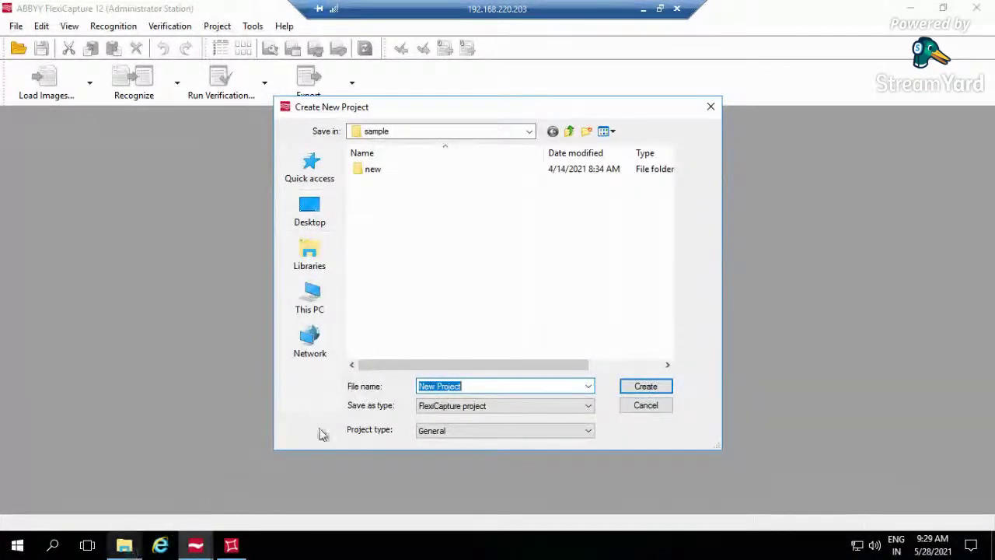
# - Switch to FlexiLayout Studio and copy the train project's folder path from its project properties
pyautogui.click(231, 547)
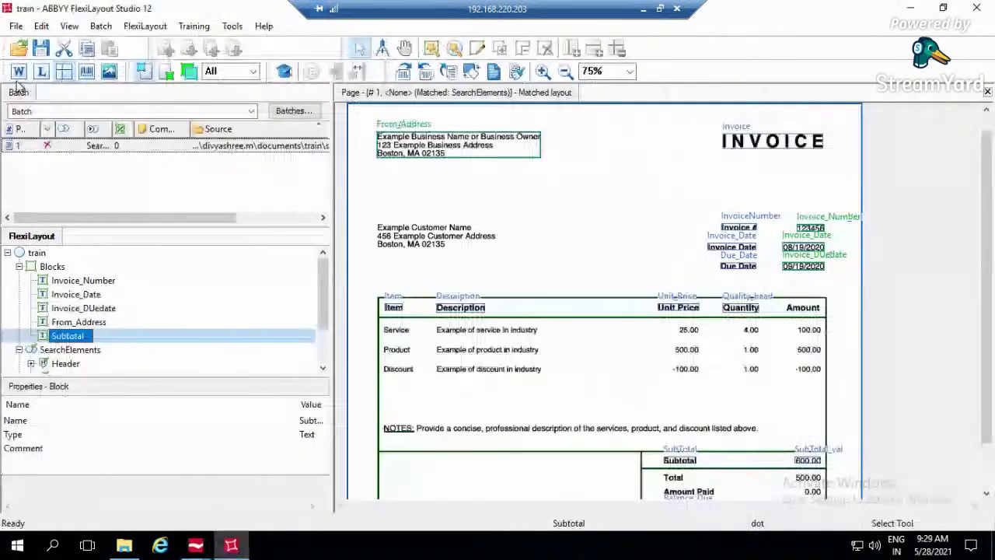
pyautogui.click(16, 26)
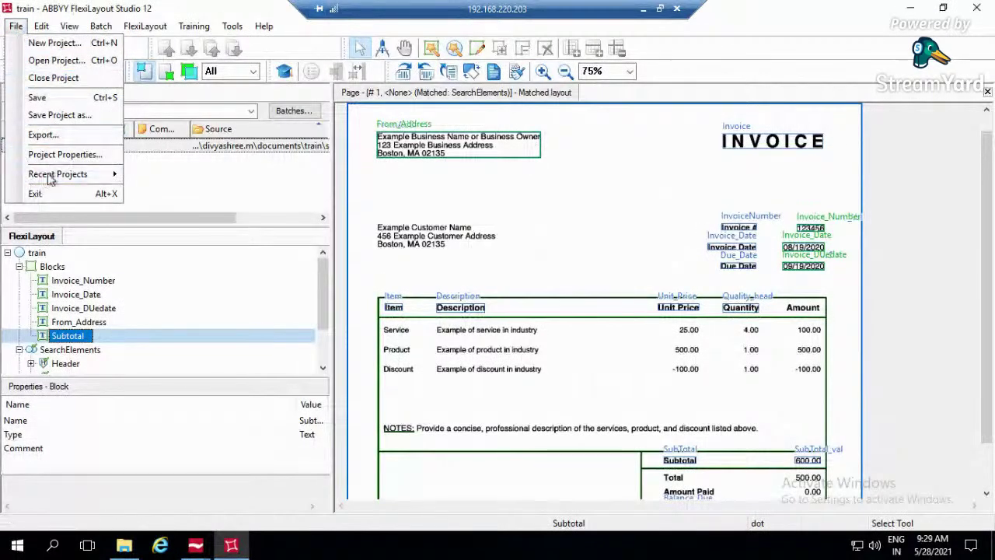
pyautogui.click(66, 157)
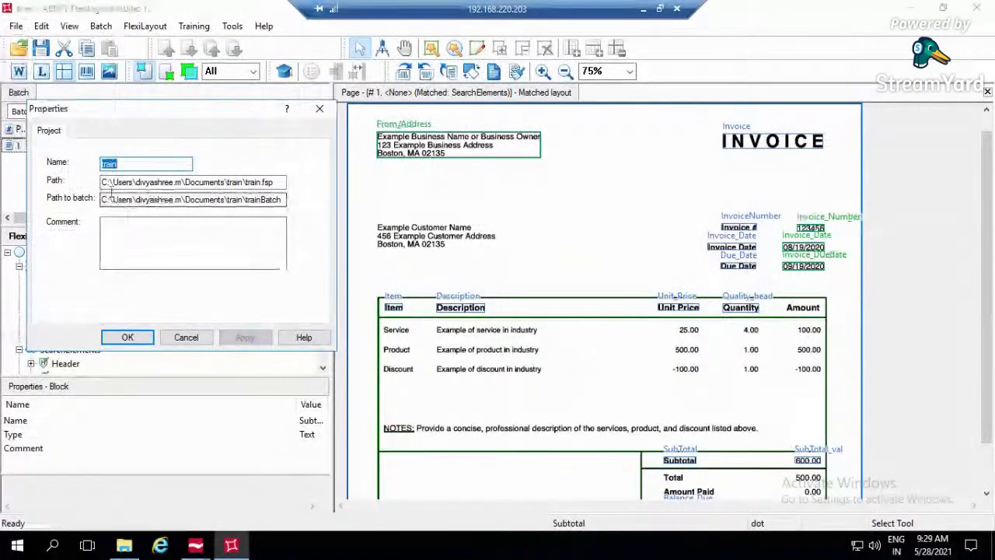
pyautogui.click(273, 182)
pyautogui.doubleClick(255, 182)
pyautogui.hotkey('ctrl', 'c')
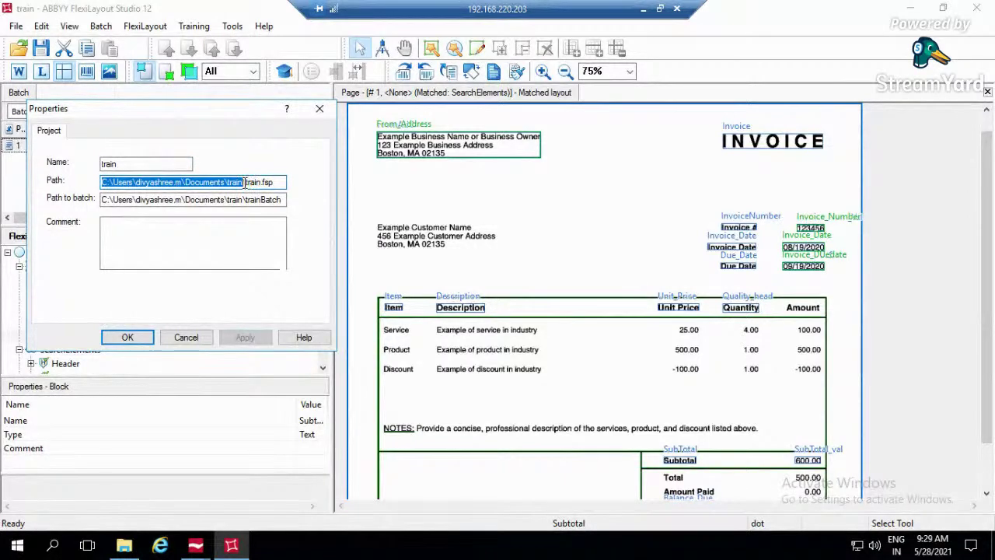
# - Switch back to Administrator Station and create a General FlexiCapture project named TRain_Admin in the copied train folder
pyautogui.click(195, 544)
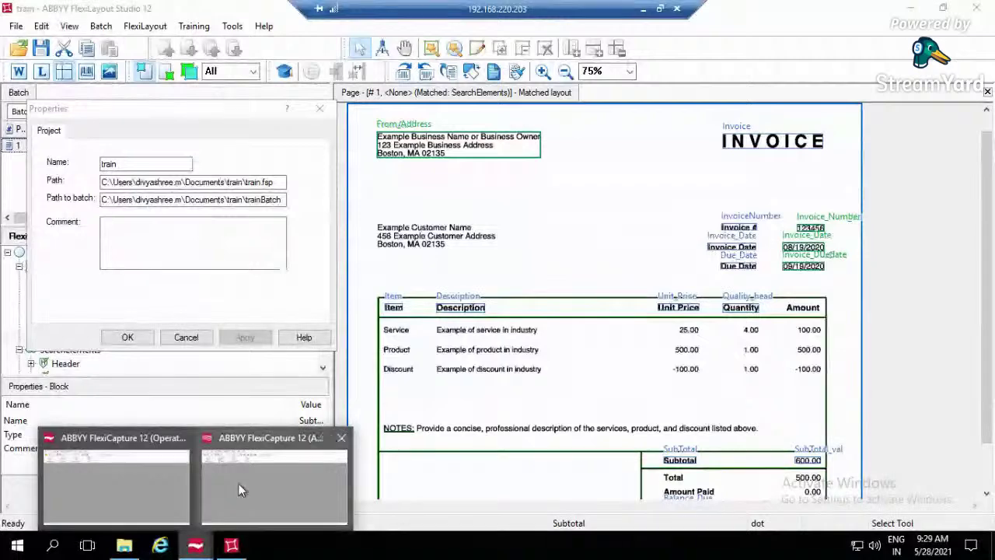
pyautogui.click(280, 486)
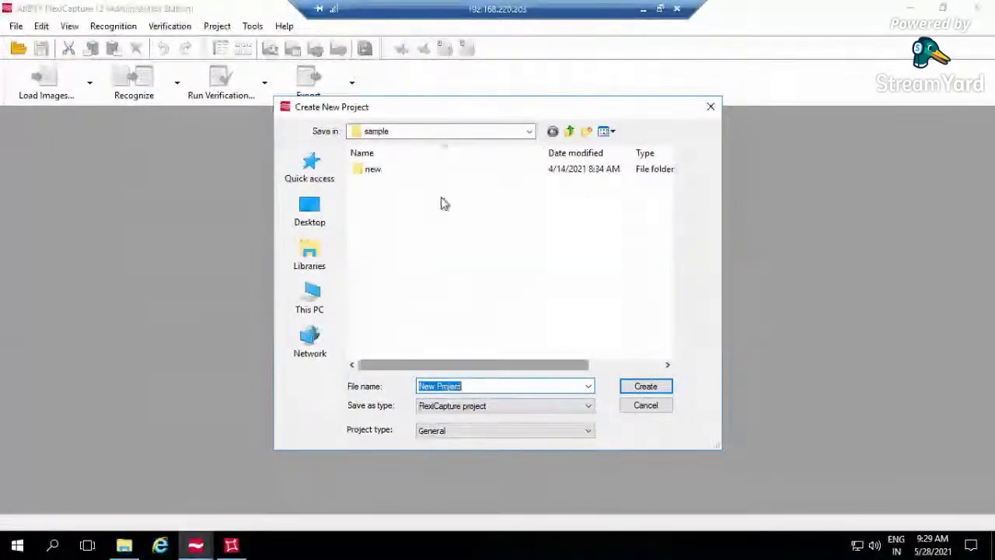
pyautogui.click(493, 385)
pyautogui.hotkey('ctrl', 'a')
pyautogui.hotkey('ctrl', 'v')
pyautogui.press('Return')
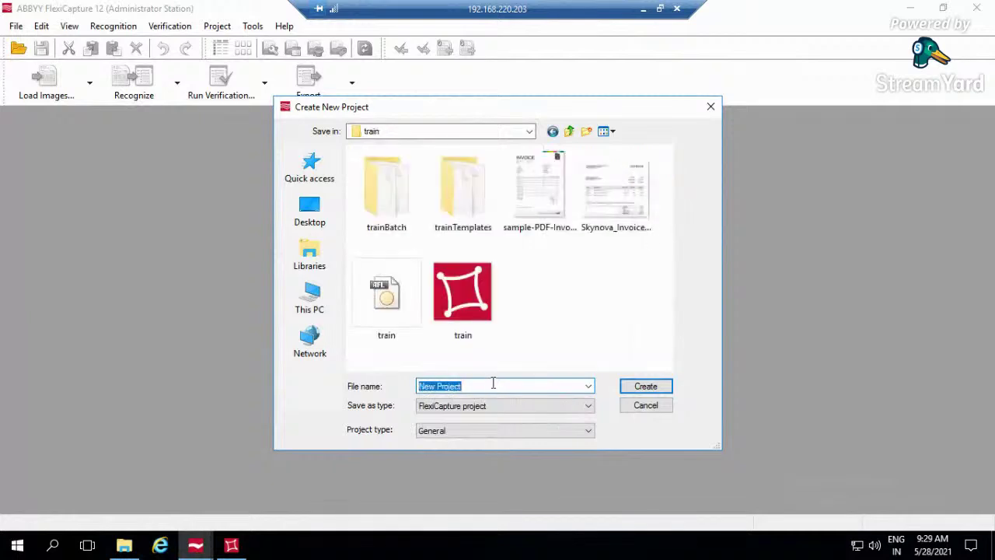
pyautogui.click(513, 386)
pyautogui.write('TRain_Admin')
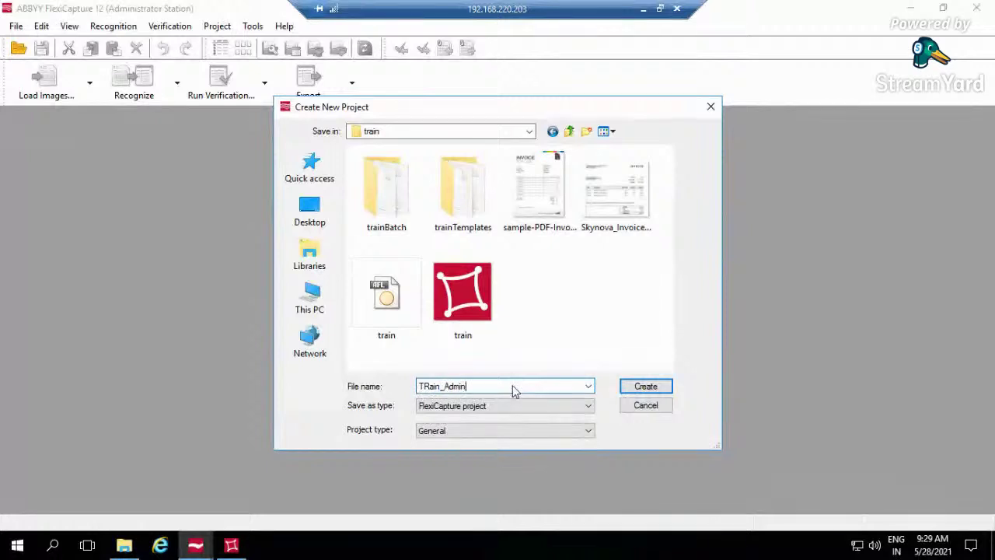
pyautogui.press('Return')
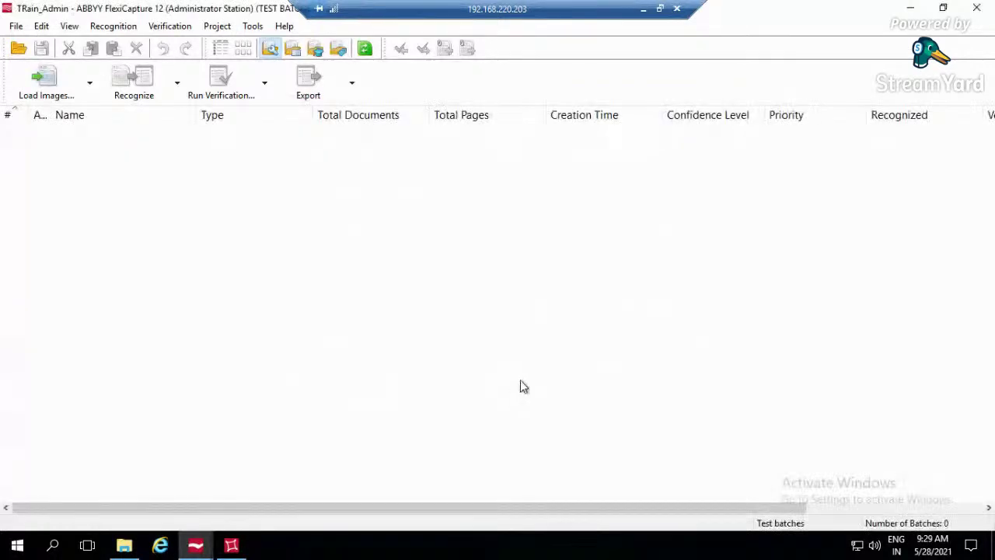
# - Start a new single-document definition and load the Skynova_Invoice_Example image from the train folder as its page
pyautogui.click(224, 25)
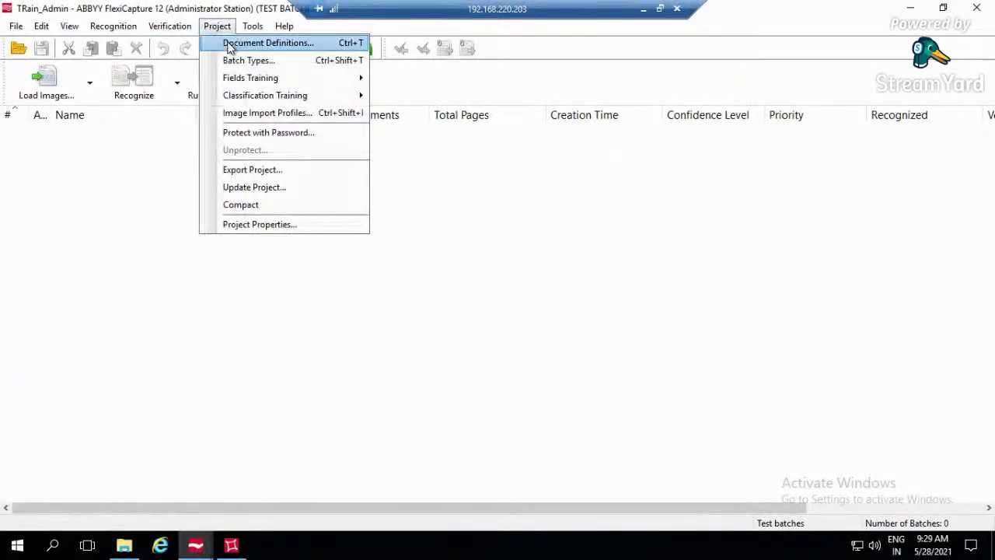
pyautogui.click(228, 44)
pyautogui.click(595, 155)
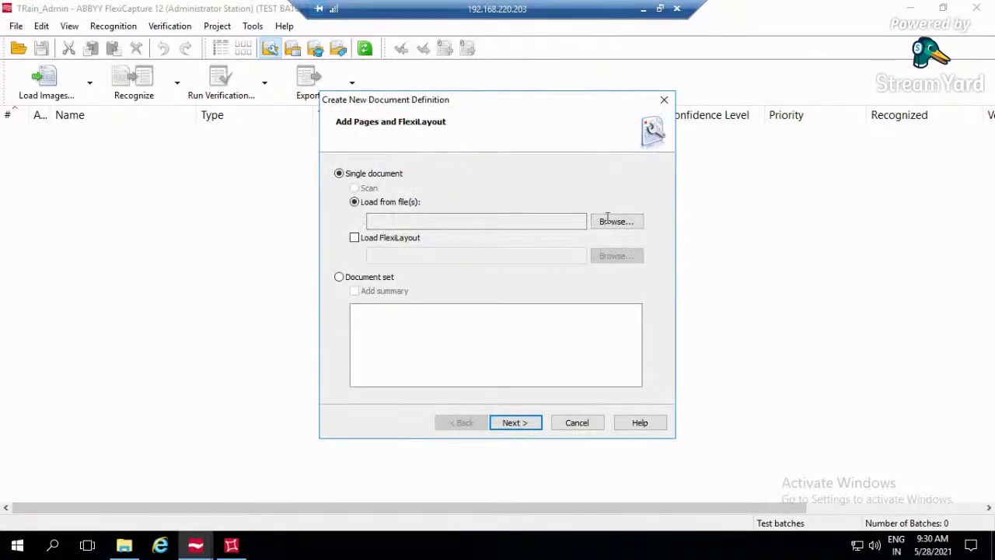
pyautogui.click(613, 223)
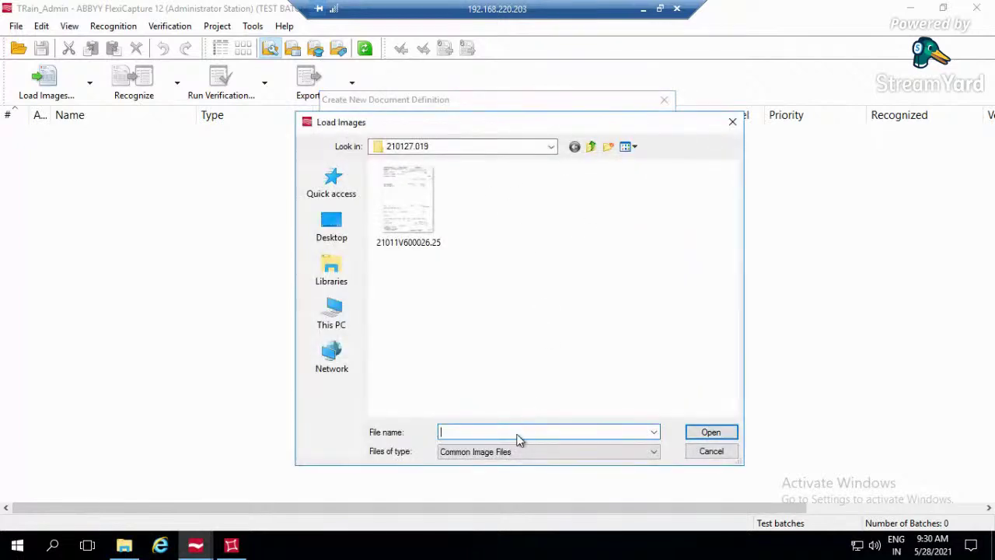
pyautogui.hotkey('ctrl', 'v')
pyautogui.press('Return')
pyautogui.click(633, 222)
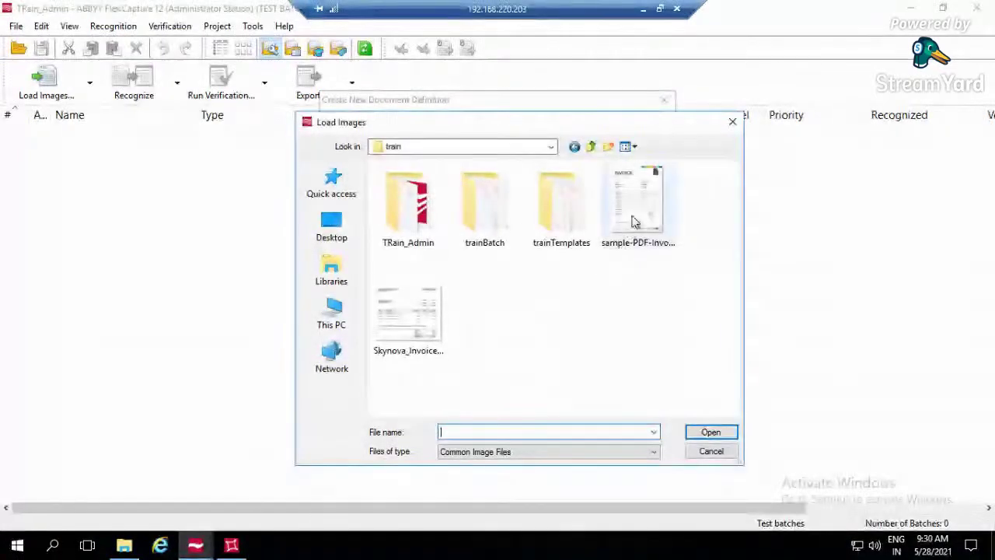
pyautogui.click(429, 313)
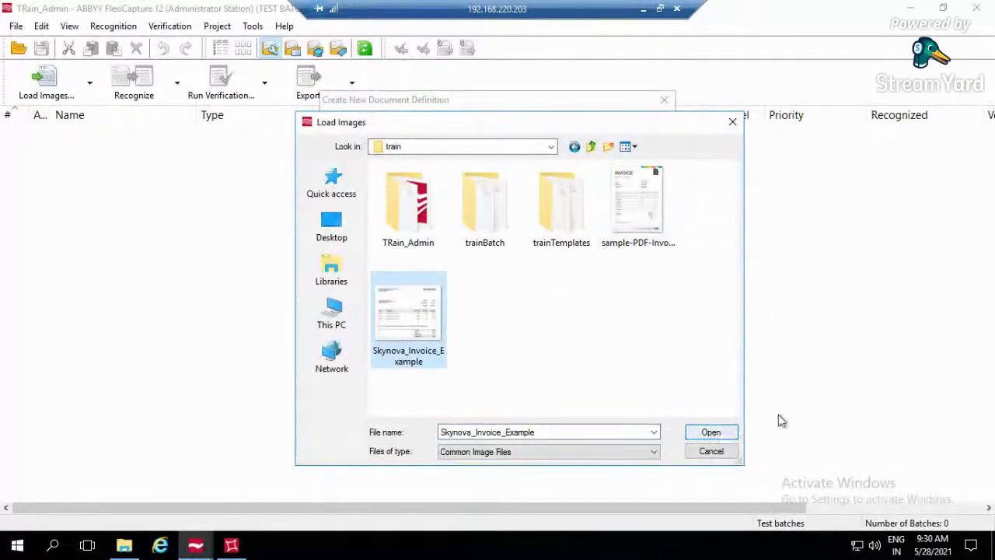
pyautogui.click(711, 431)
# - Load the train FlexiLayout file into the document definition, finish creating it with the default English settings, and save it
pyautogui.click(372, 240)
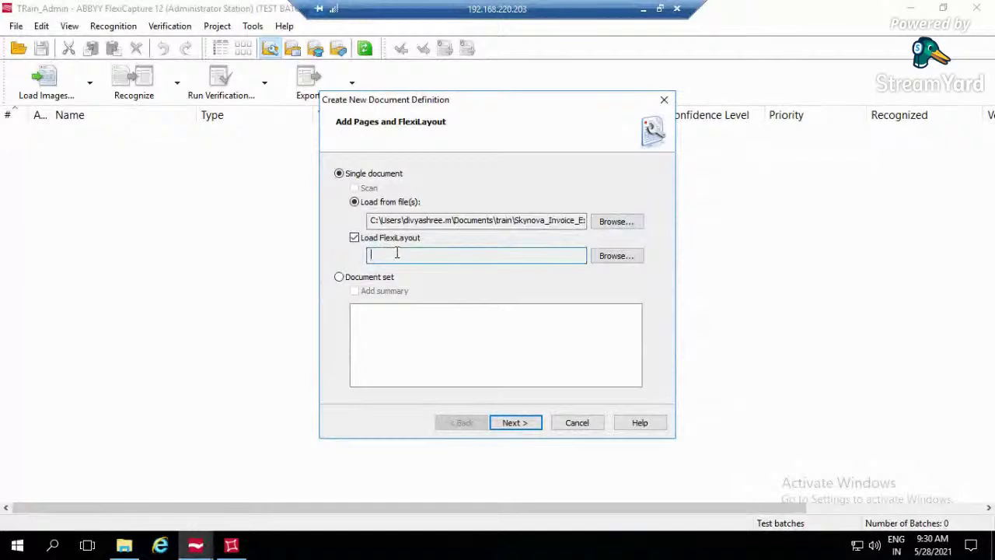
pyautogui.click(606, 259)
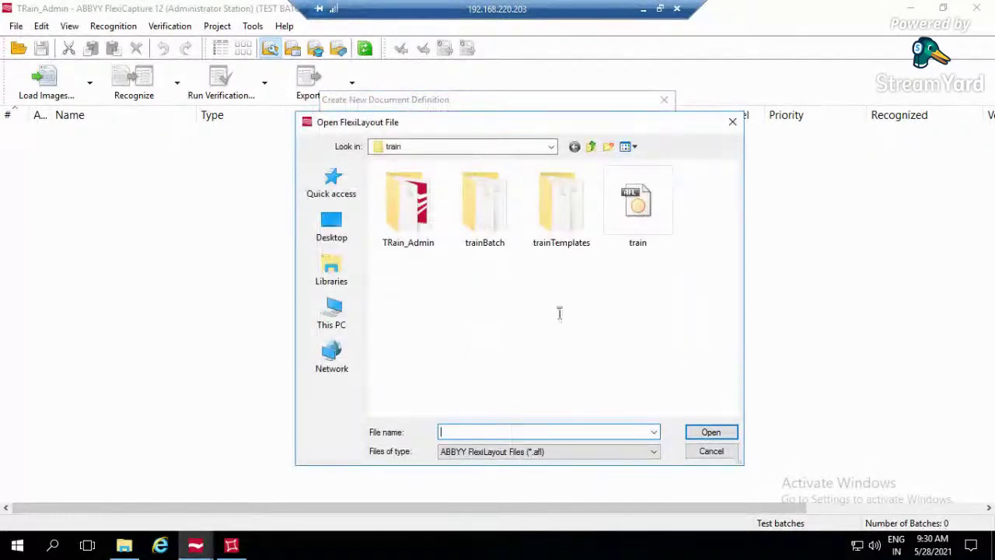
pyautogui.click(636, 225)
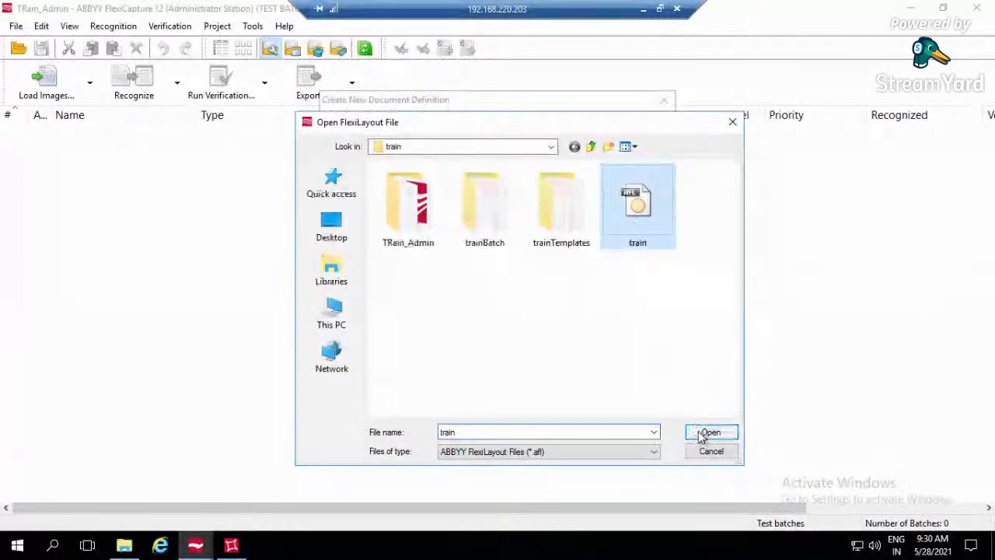
pyautogui.click(705, 432)
pyautogui.click(513, 422)
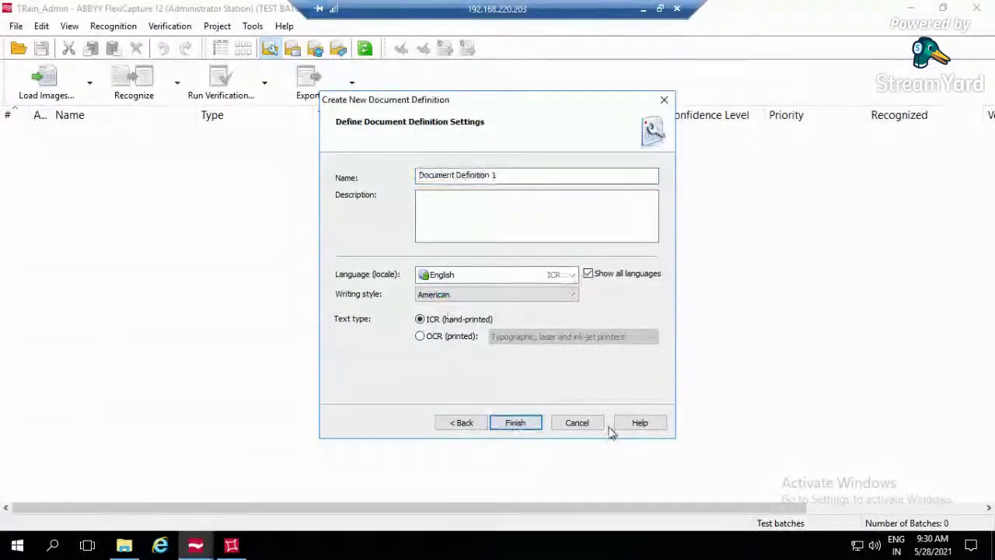
pyautogui.click(539, 422)
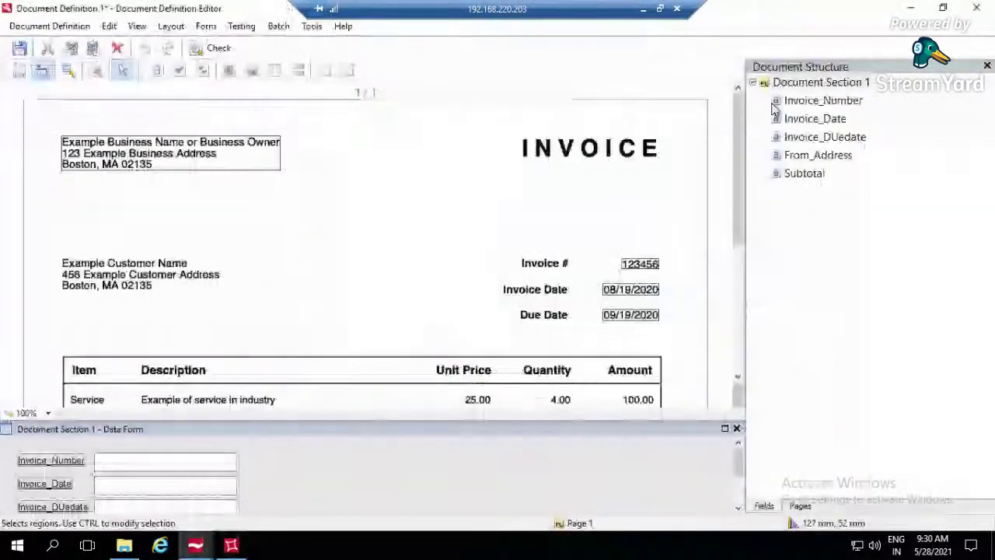
pyautogui.moveTo(774, 109); pyautogui.dragTo(887, 201)
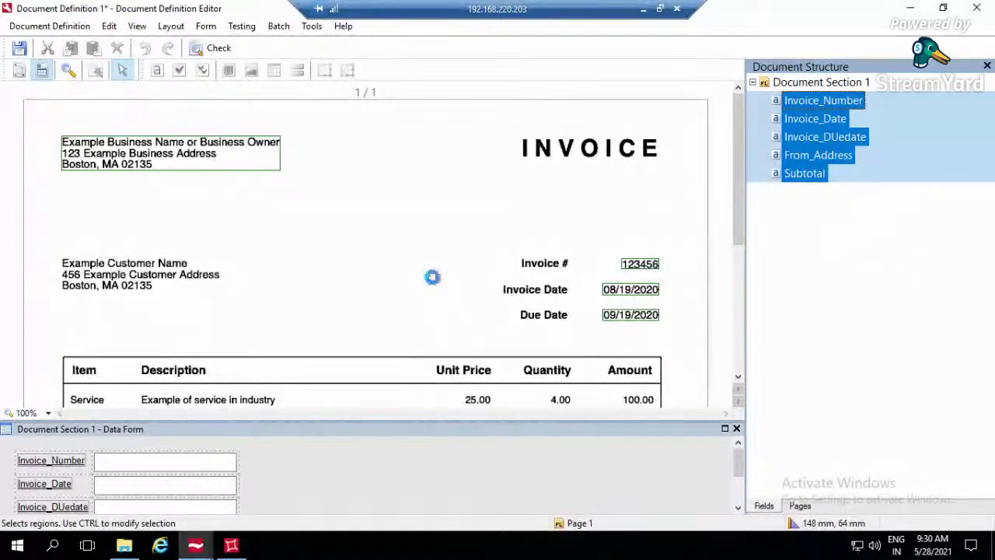
pyautogui.hotkey('ctrl', 's')
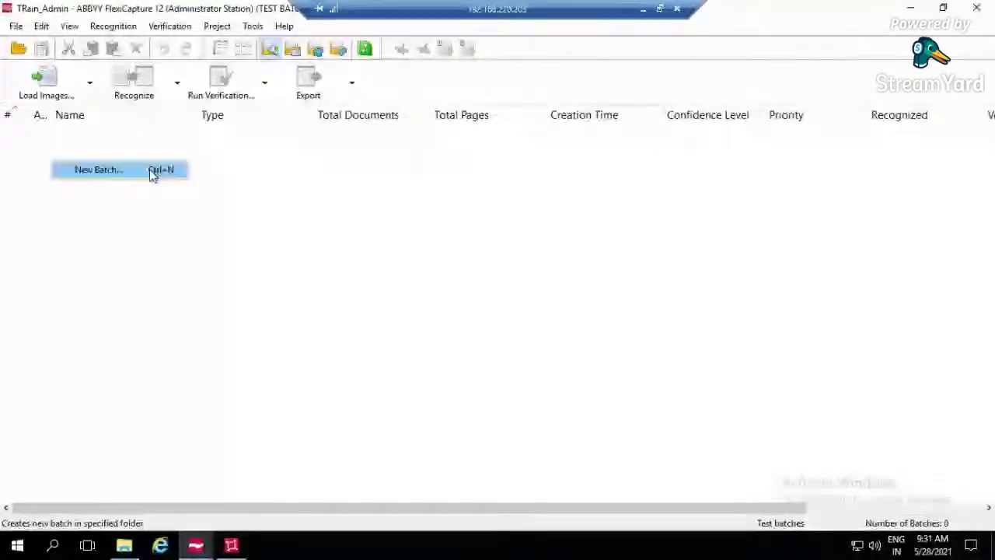
# - Create a new test batch and load the Skynova_Invoice_Example image into it in background mode
pyautogui.click(151, 171)
pyautogui.doubleClick(149, 138)
pyautogui.rightClick(168, 218)
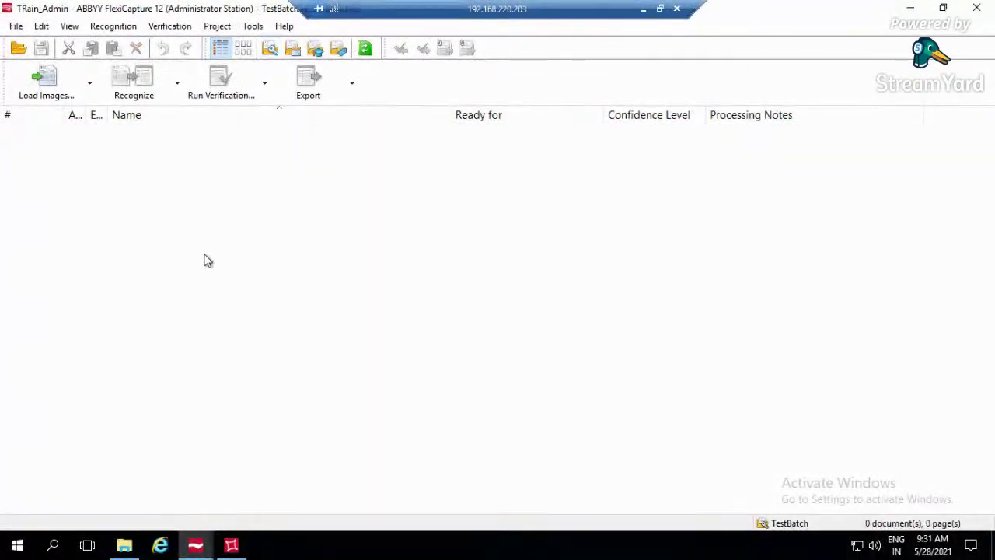
pyautogui.click(230, 247)
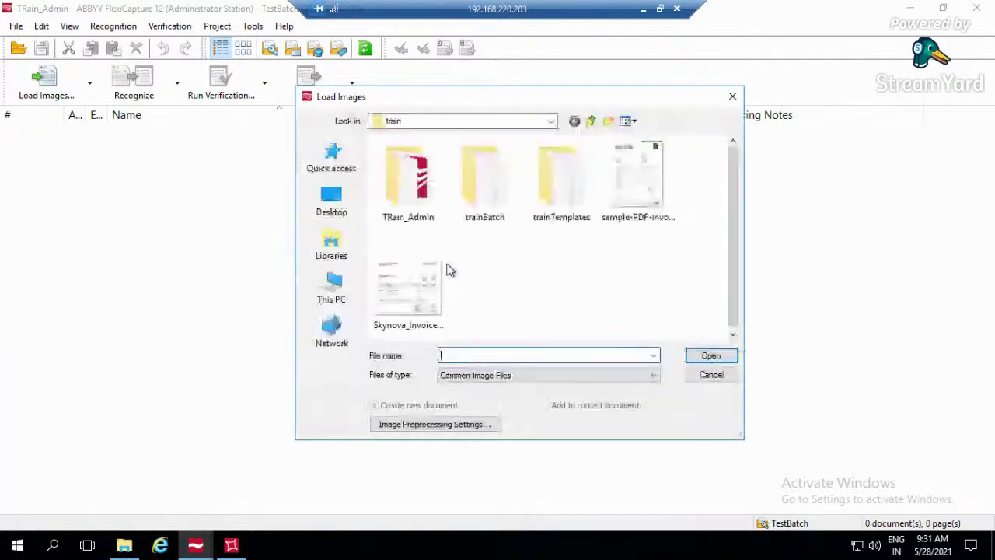
pyautogui.doubleClick(397, 286)
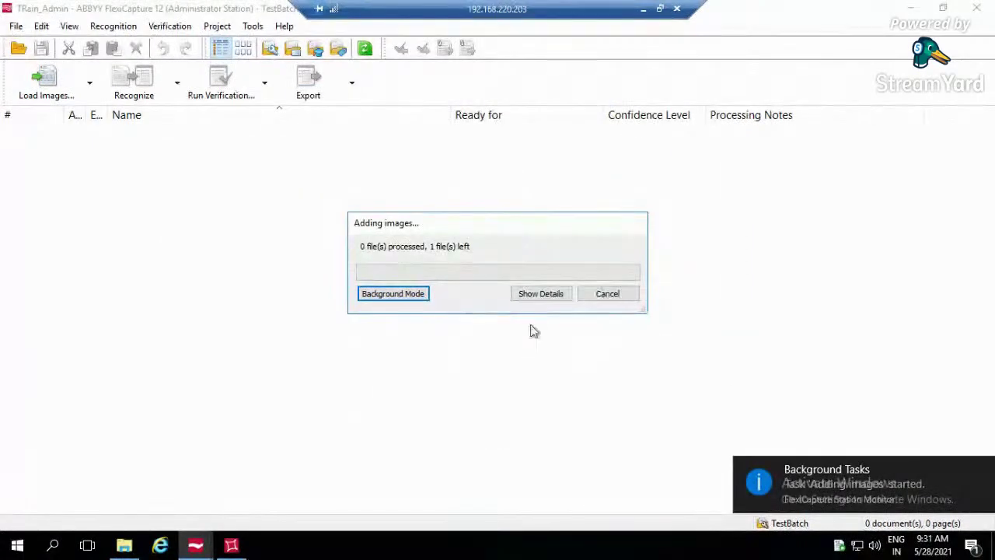
pyautogui.click(392, 295)
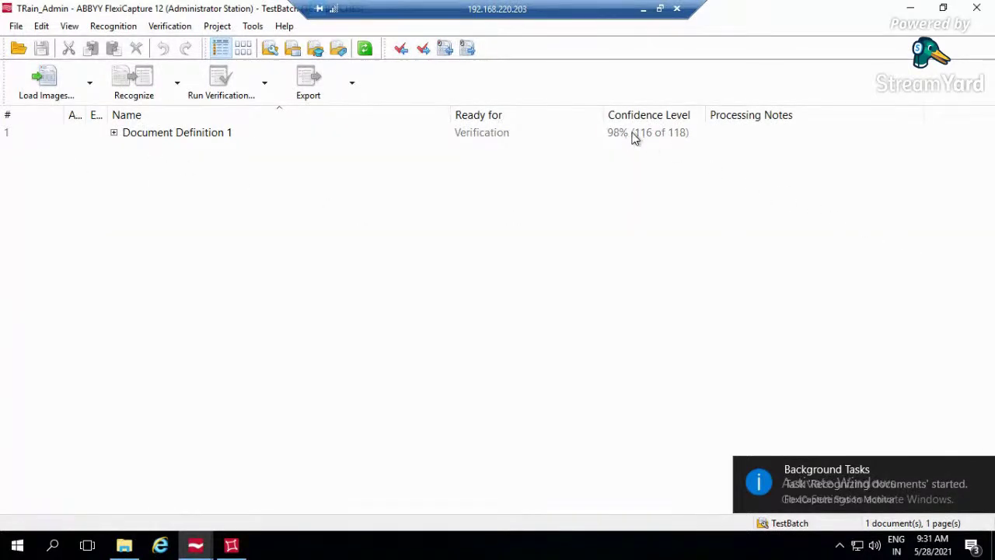
# - Open Document Section 1 and review each extracted field from Invoice_Number through Subtotal against the invoice image
pyautogui.click(114, 133)
pyautogui.doubleClick(175, 153)
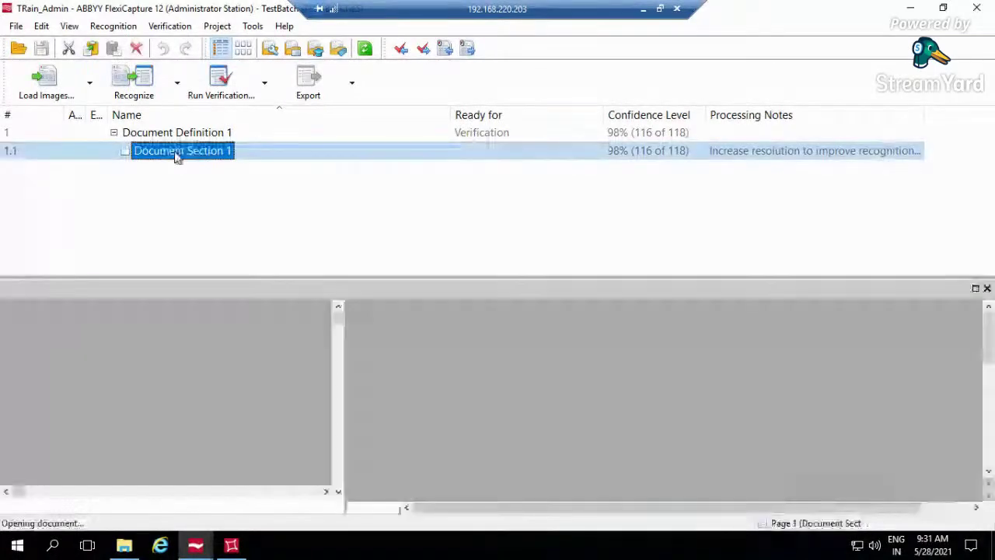
pyautogui.press('Tab')
pyautogui.press('Tab')
pyautogui.press('Tab')
pyautogui.press('Tab')
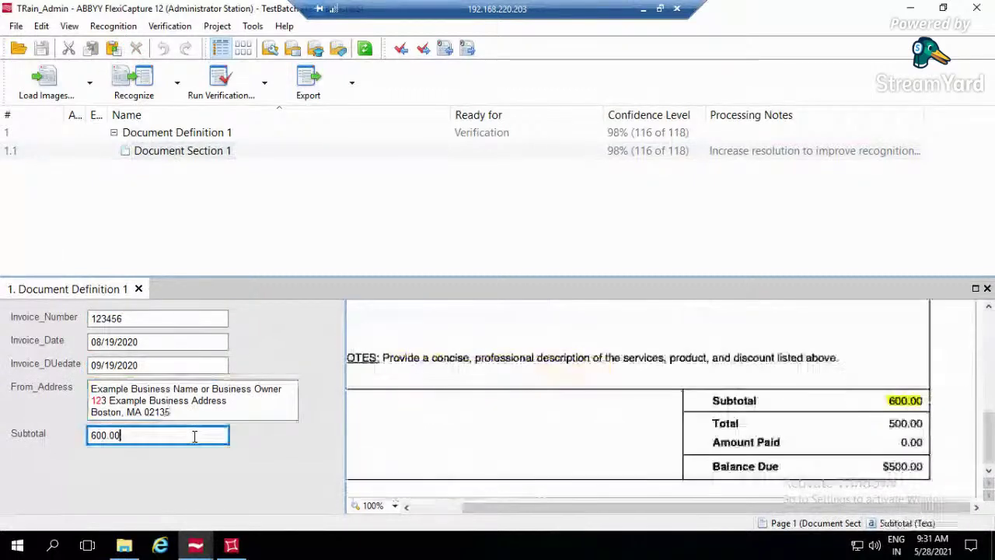
# - Export the document's data to the train folder as a Microsoft Office Excel workbook named Tain_Sample
pyautogui.click(114, 133)
pyautogui.click(174, 135)
pyautogui.rightClick(176, 136)
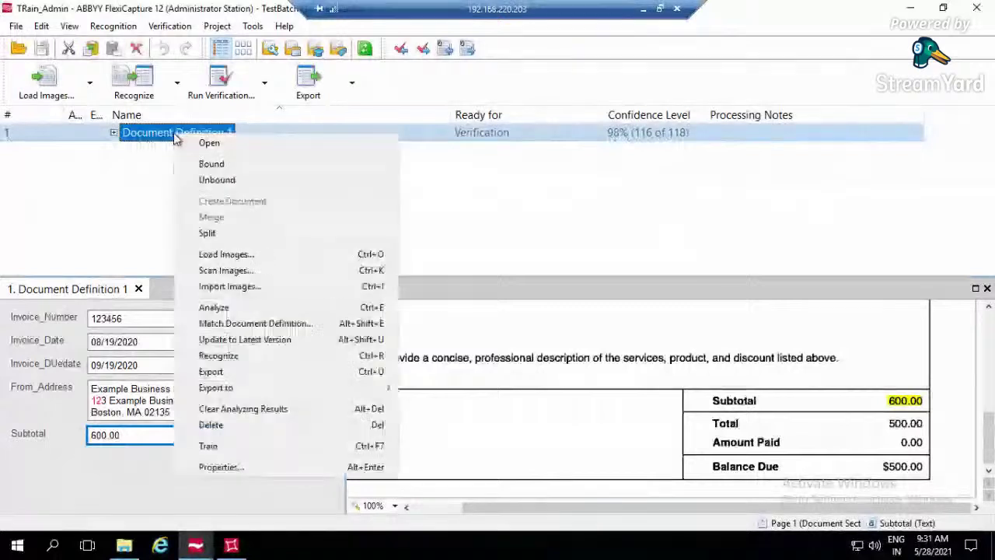
pyautogui.moveTo(241, 389)
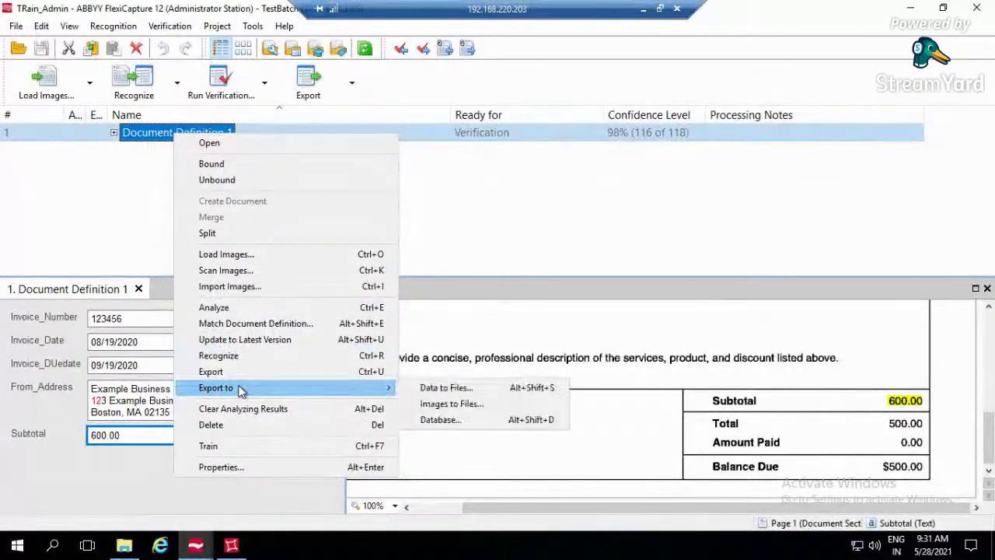
pyautogui.click(471, 390)
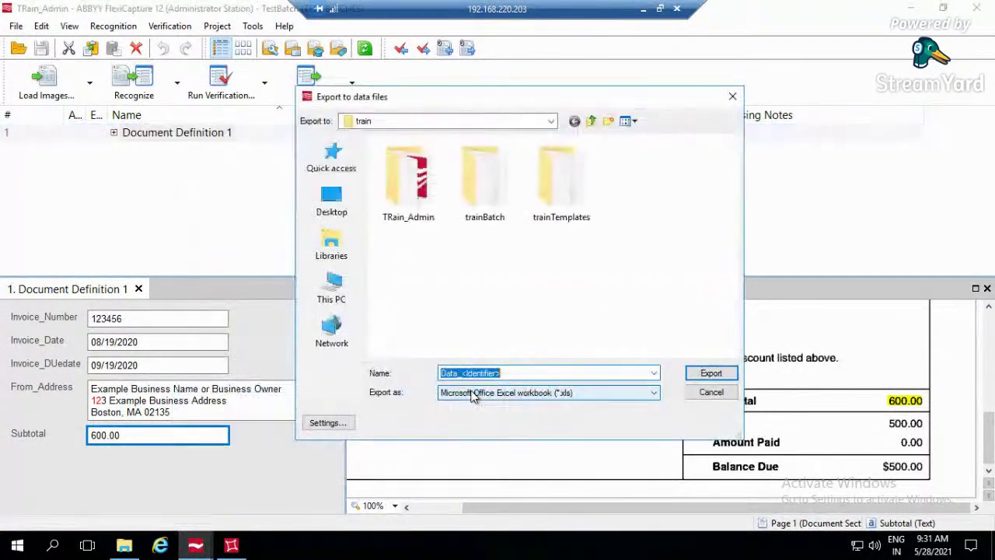
pyautogui.click(523, 373)
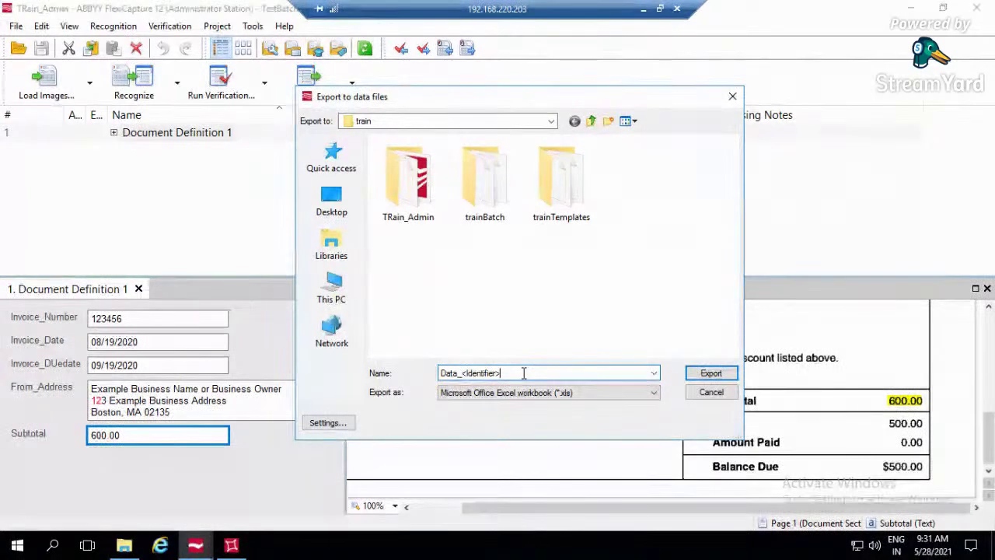
pyautogui.hotkey('ctrl', 'a')
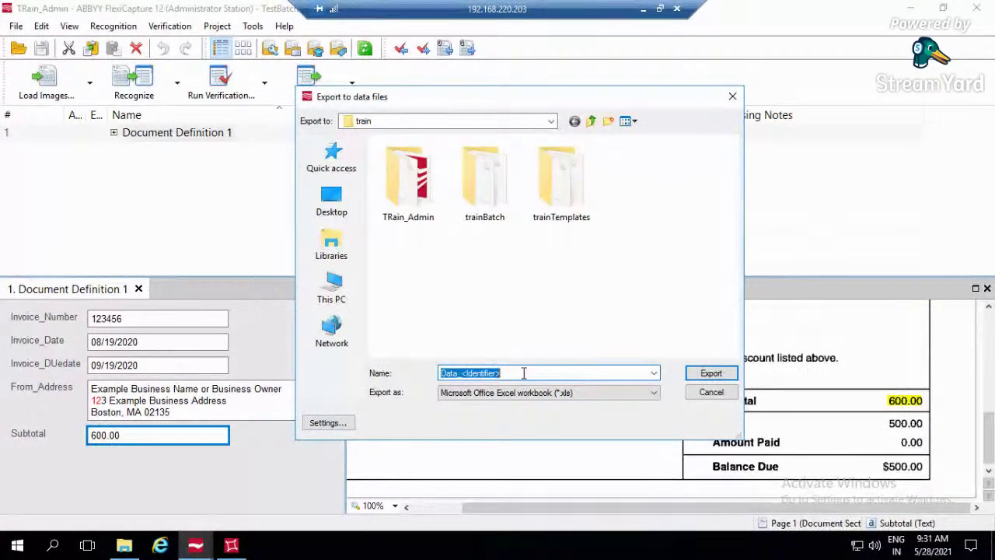
pyautogui.write('Tain_Sample')
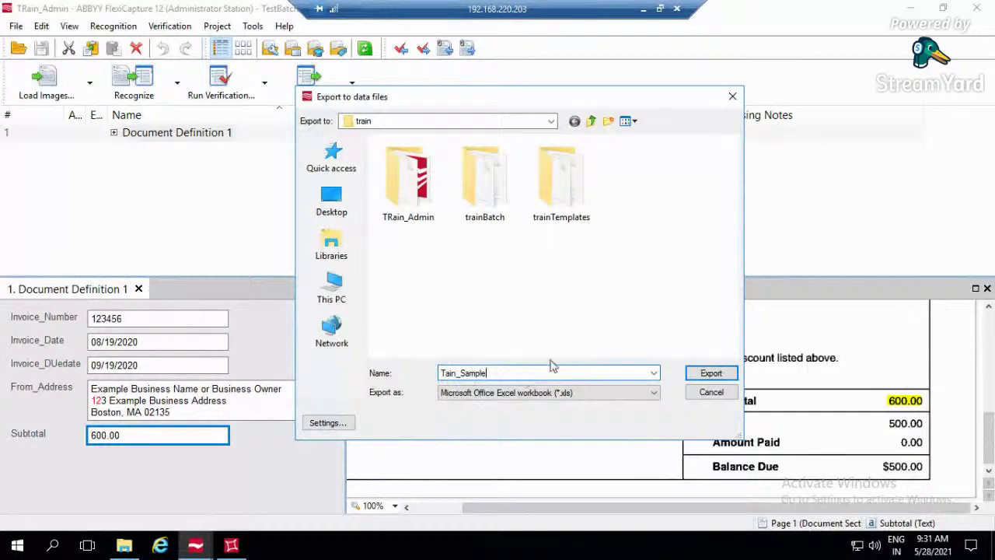
pyautogui.click(706, 375)
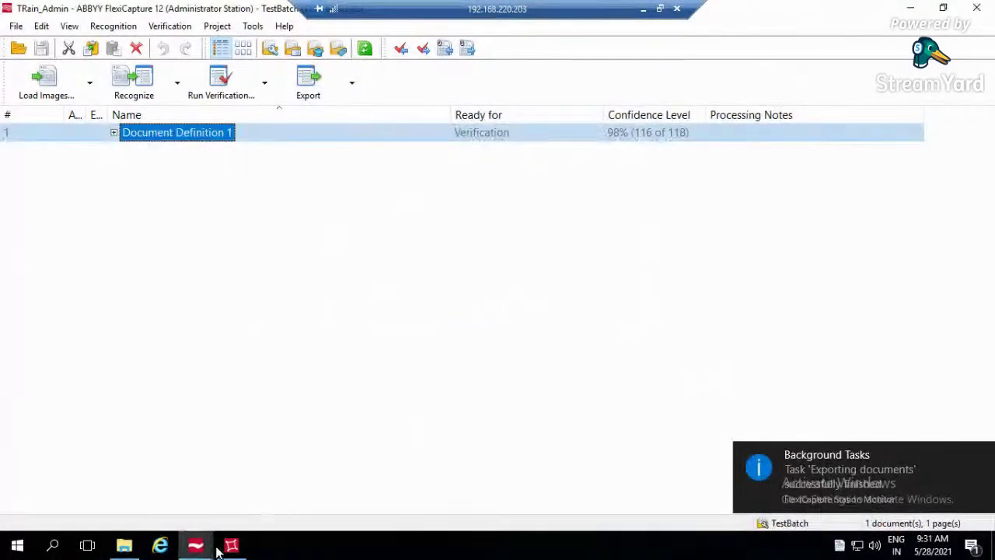
# - Copy Tain_Sample.xls from the train folder in File Explorer to the local desktop and open it in Excel
pyautogui.click(124, 545)
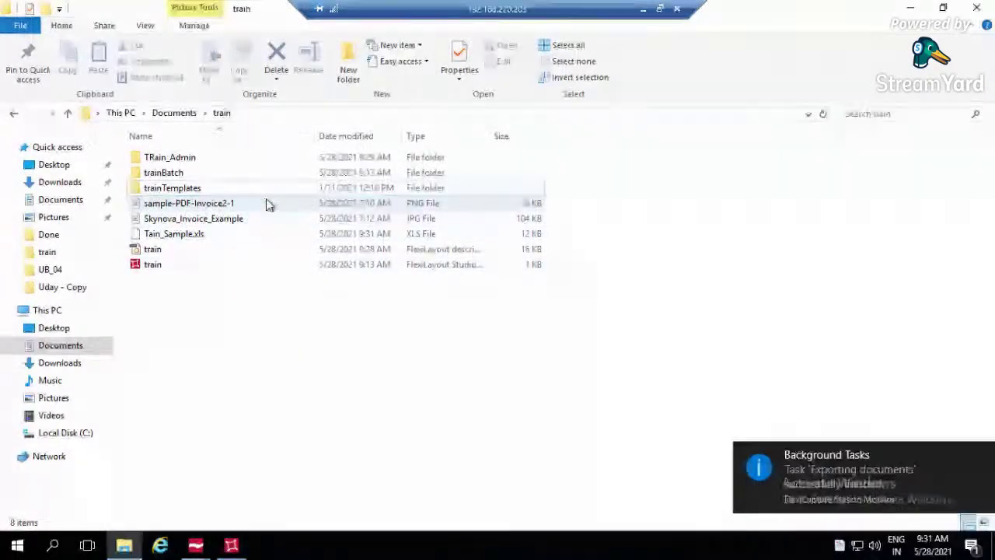
pyautogui.click(254, 237)
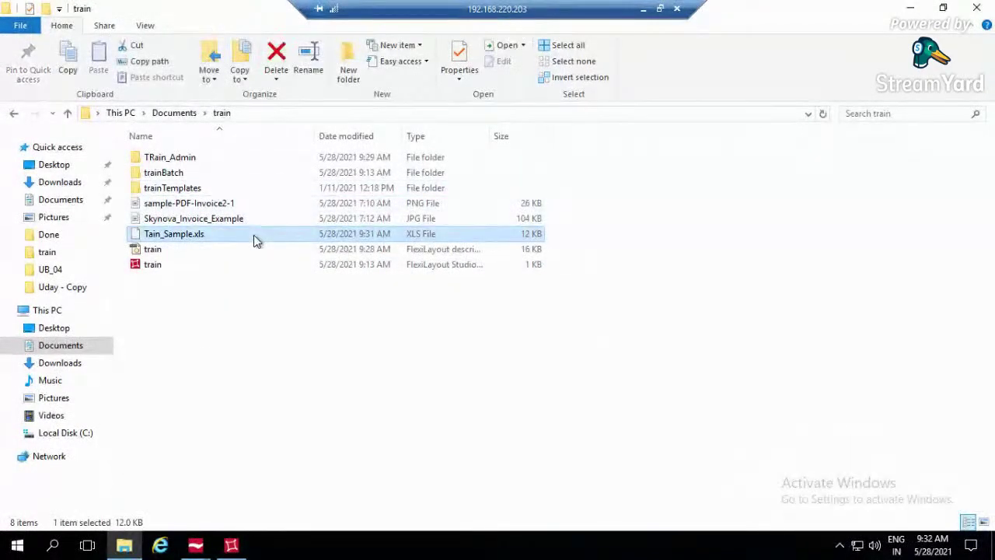
pyautogui.click(643, 9)
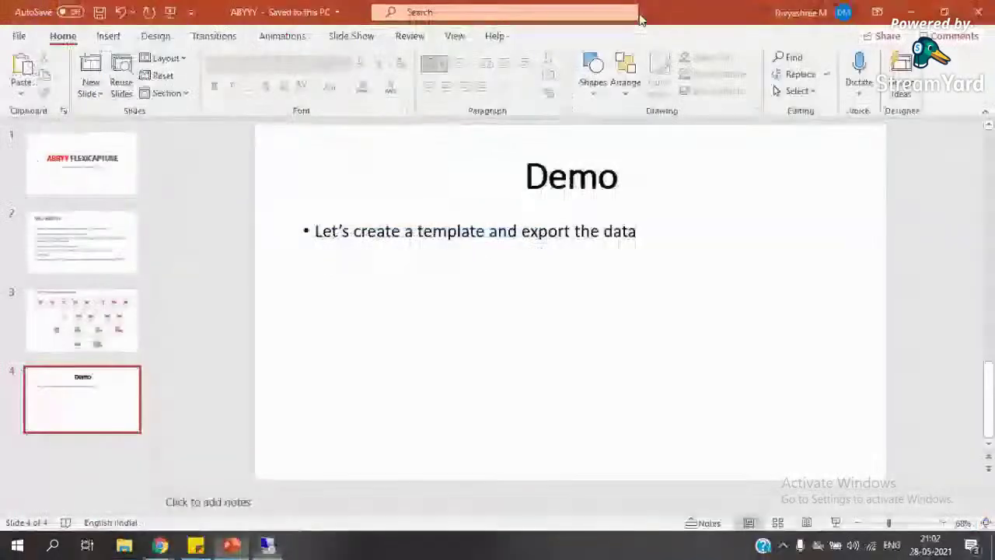
pyautogui.click(911, 12)
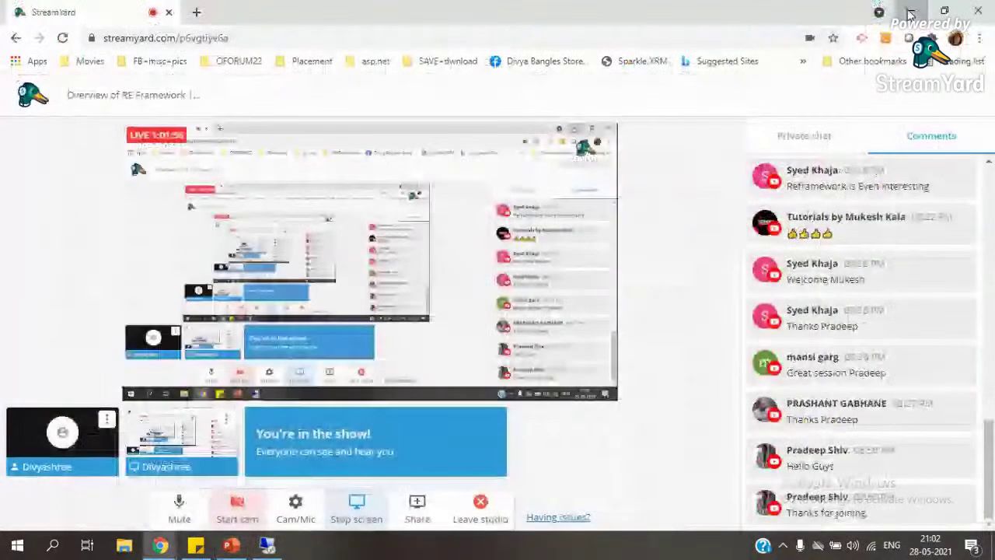
pyautogui.click(911, 12)
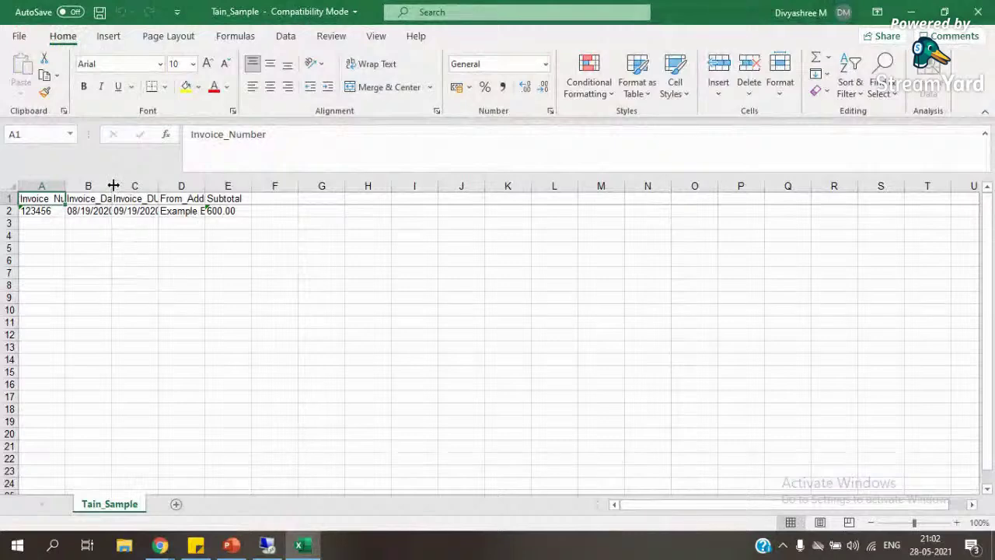
# - Widen the date and address columns to read the exported invoice data, and close the workbook without saving
pyautogui.moveTo(111, 186); pyautogui.dragTo(446, 191)
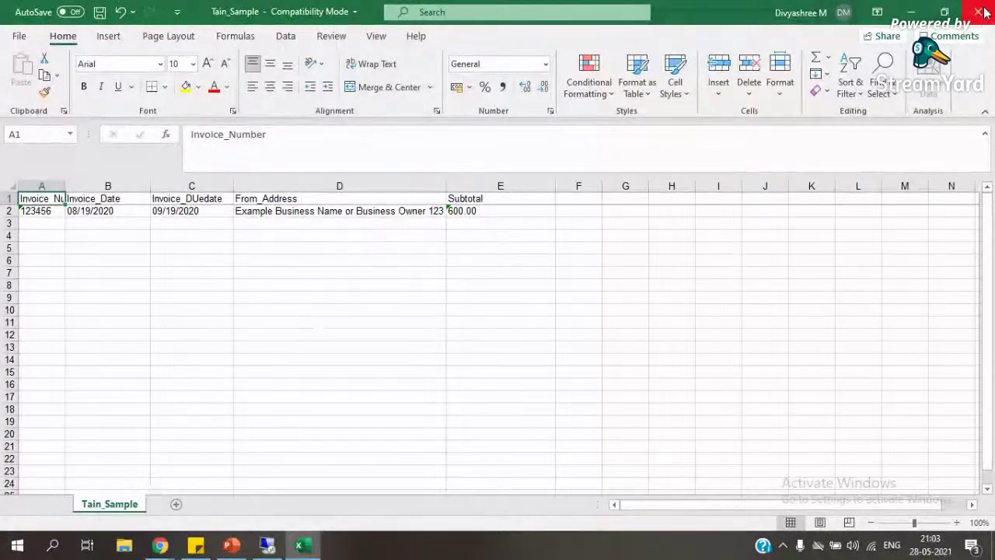
pyautogui.click(979, 11)
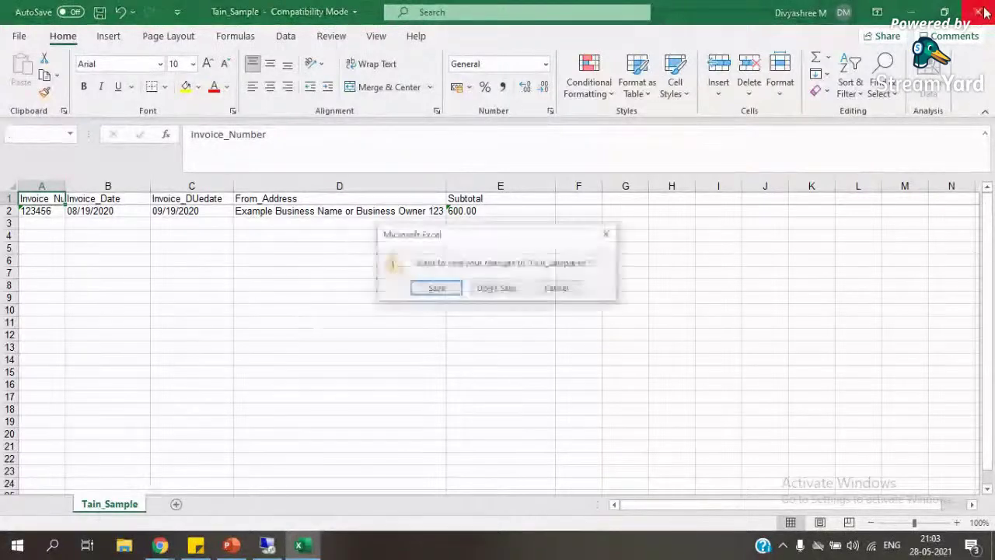
pyautogui.click(517, 288)
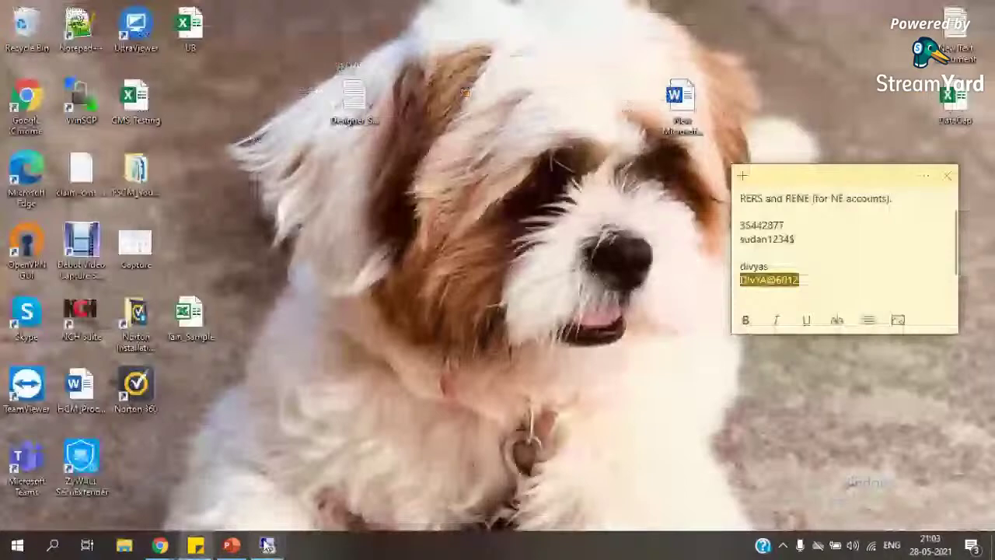
# - Return to the remote session to view the matched invoice layout in FlexiLayout Studio, and switch back to the StreamYard comments
pyautogui.moveTo(159, 545)
pyautogui.moveTo(134, 507)
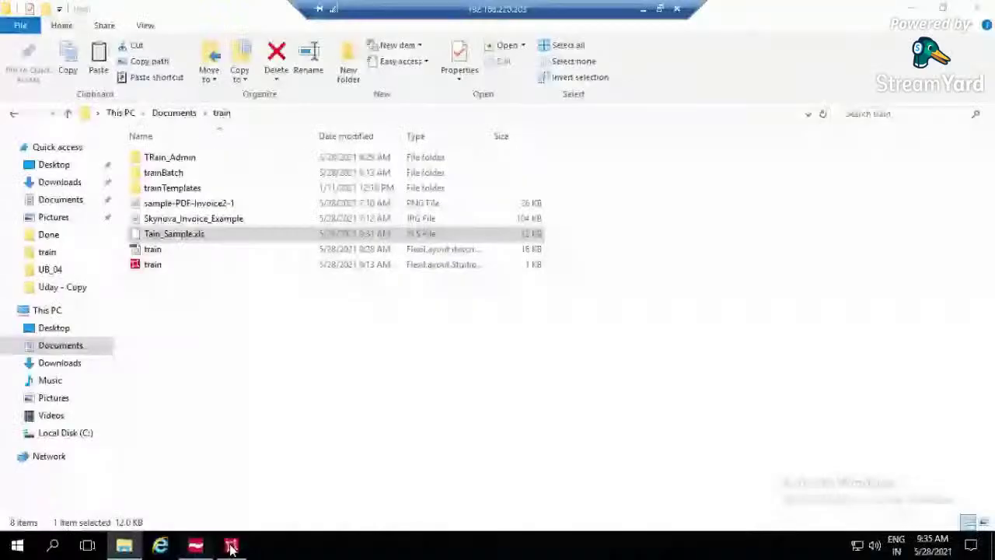
pyautogui.moveTo(231, 546)
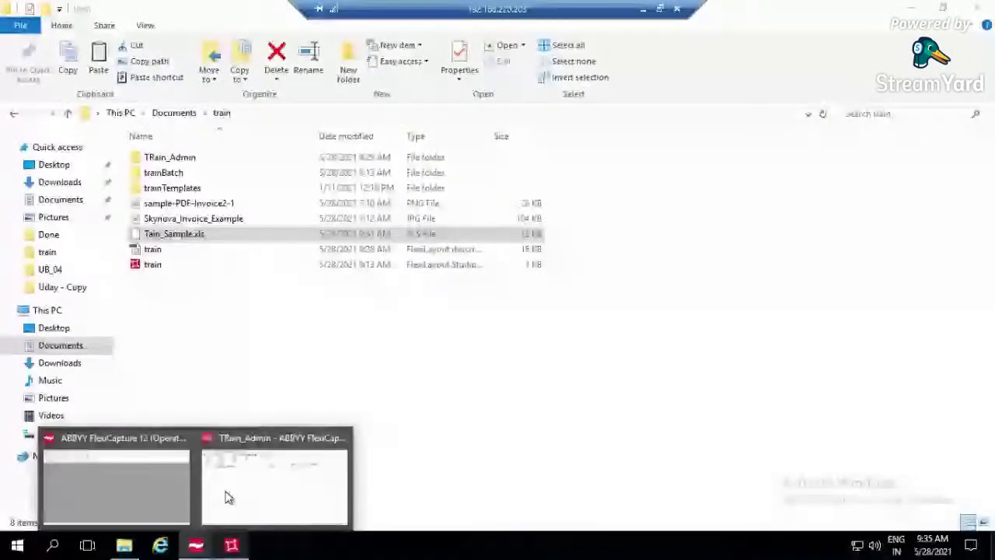
pyautogui.click(175, 503)
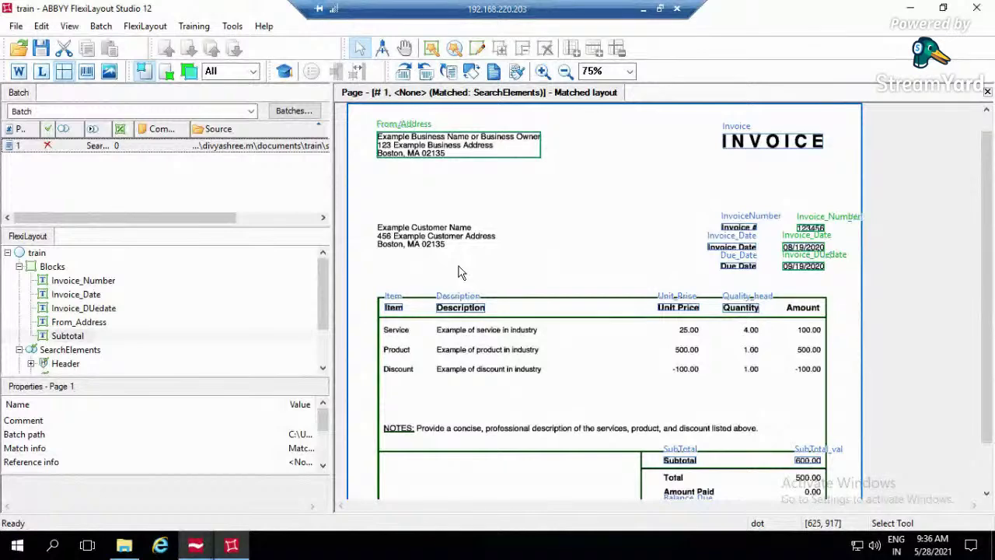
pyautogui.click(642, 18)
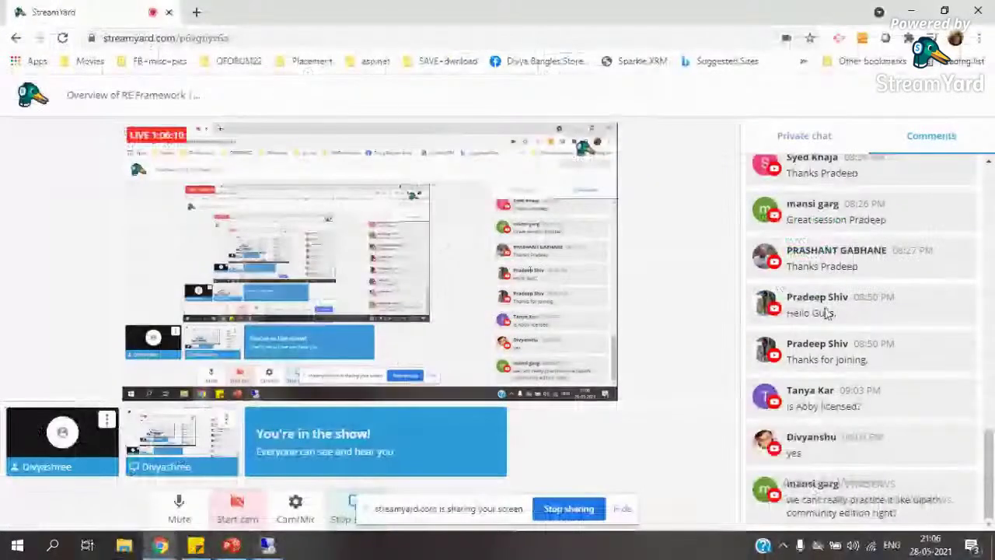